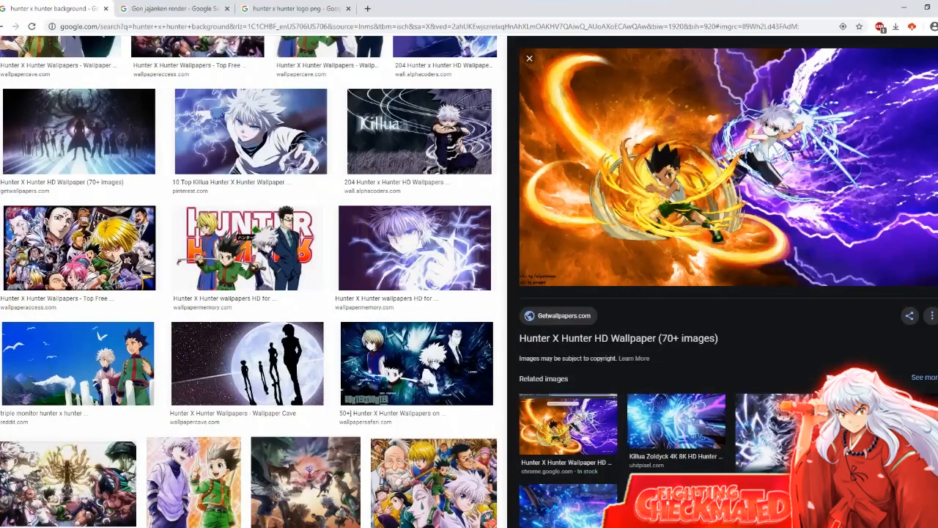
# Try to copy the Hunter X Hunter HD wallpaper from the browser and paste it into the Untitled-1 document in Photoshop
pyautogui.rightClick(666, 202)
pyautogui.click(697, 300)
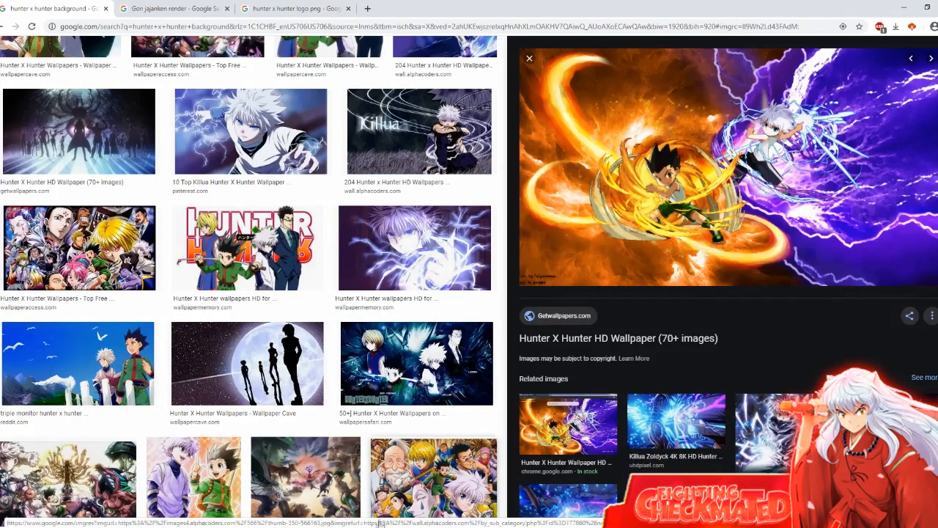
pyautogui.hotkey('alt', 'Tab')
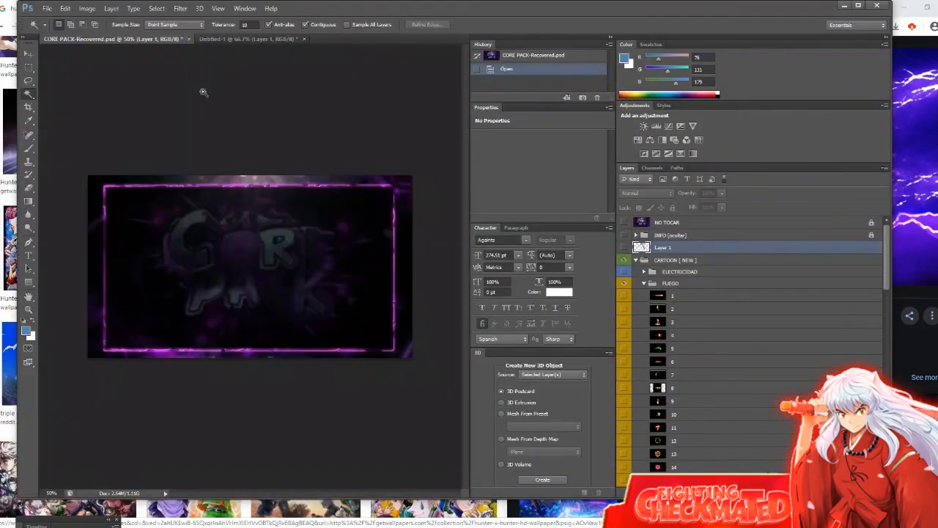
pyautogui.click(219, 38)
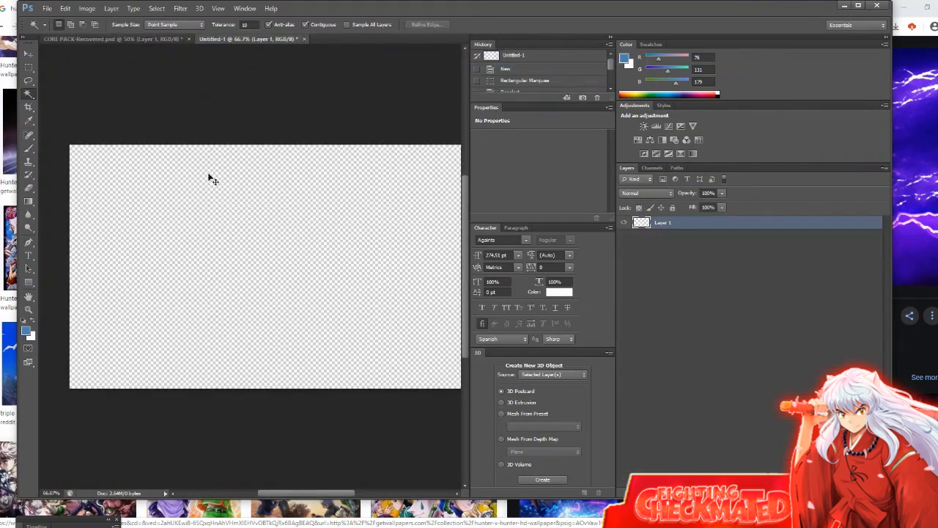
pyautogui.hotkey('ctrl', 'v')
pyautogui.hotkey('ctrl', 'z')
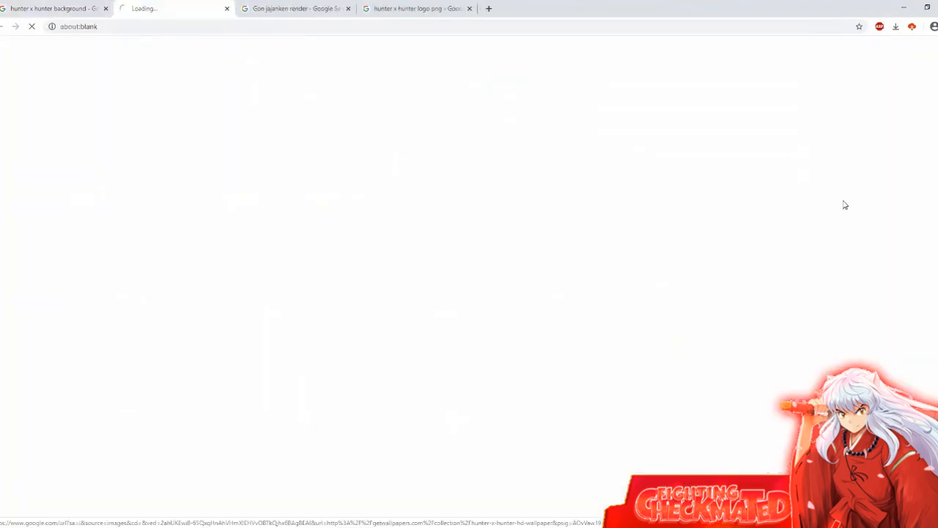
# Copy the Hunter X Hunter HD wallpaper again in the browser and paste it into Untitled-1 in Photoshop
pyautogui.click(227, 9)
pyautogui.rightClick(684, 166)
pyautogui.click(715, 268)
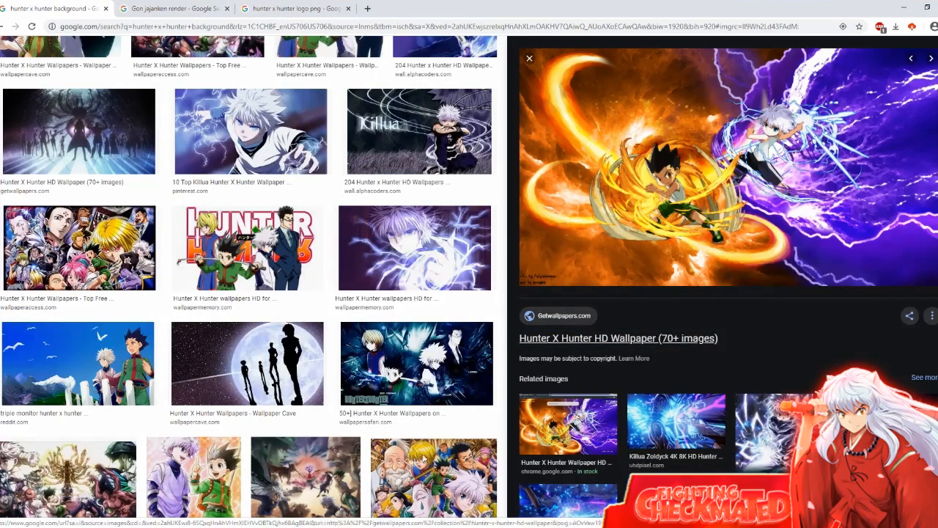
pyautogui.hotkey('alt', 'Tab')
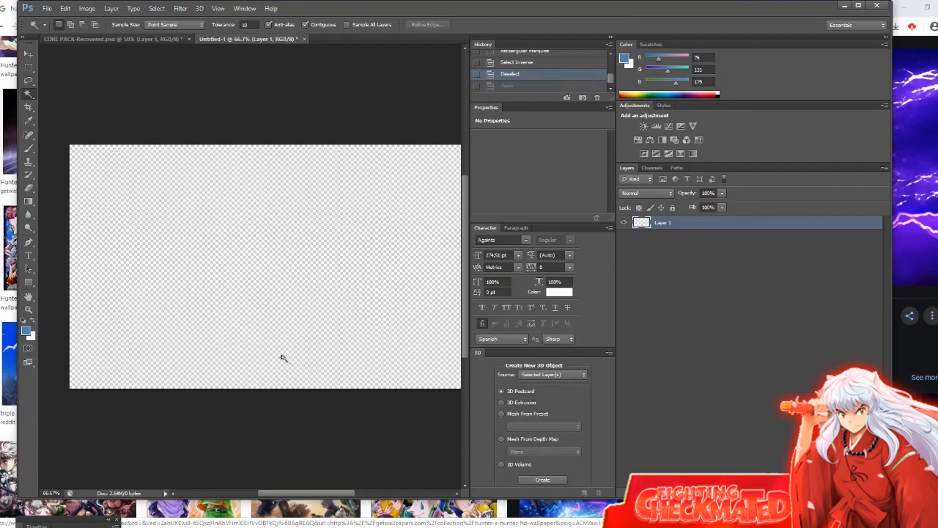
pyautogui.hotkey('ctrl', 'v')
# Scale the pasted wallpaper to about 53% with Free Transform, aligned to the canvas's upper-left corner and covering the whole canvas
pyautogui.click(66, 7)
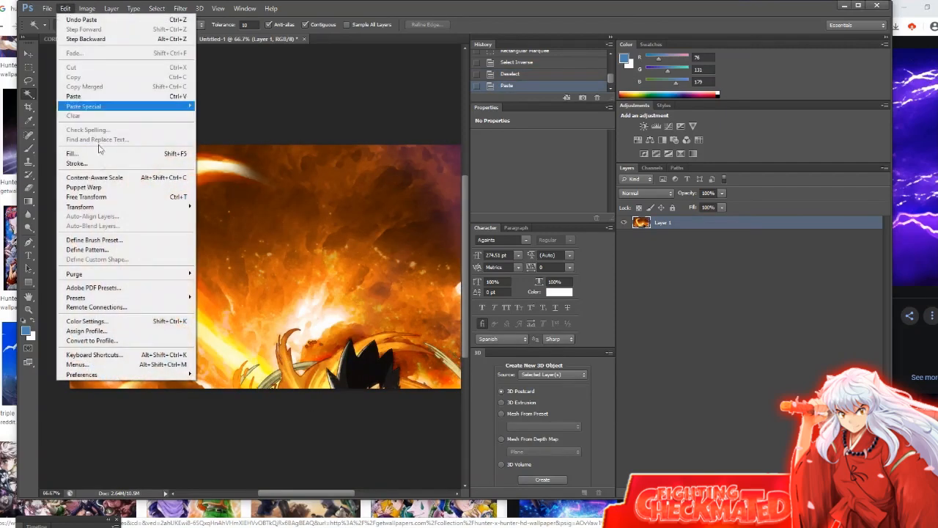
pyautogui.click(100, 194)
pyautogui.hotkey('ctrl', '-')
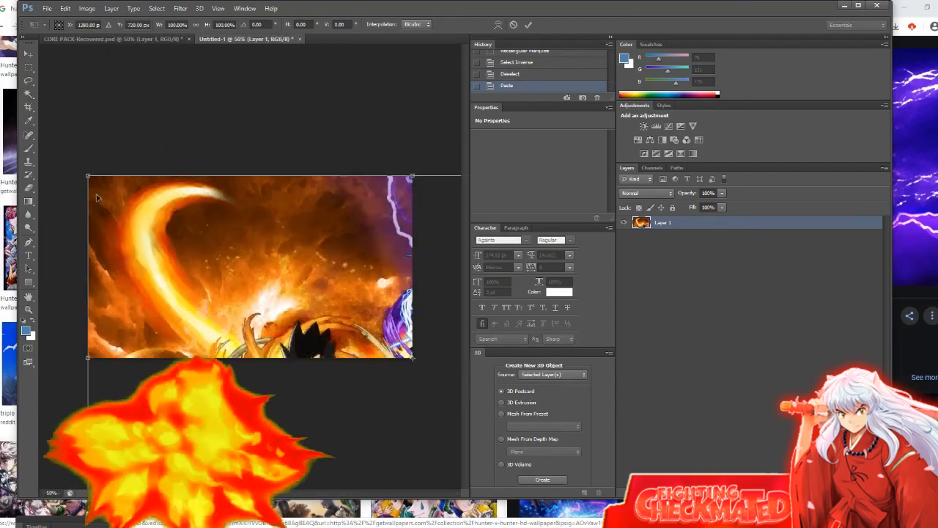
pyautogui.moveTo(87, 177); pyautogui.dragTo(124, 230)
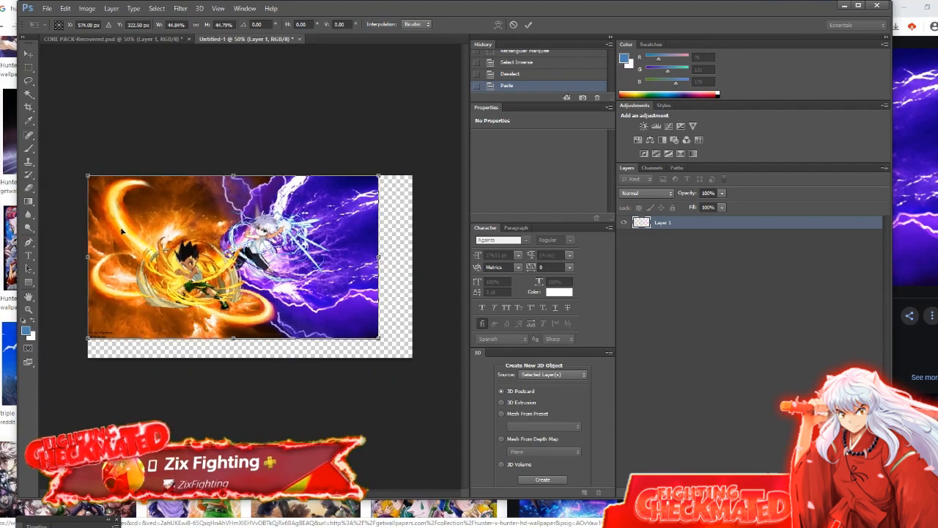
pyautogui.moveTo(383, 339); pyautogui.dragTo(435, 371)
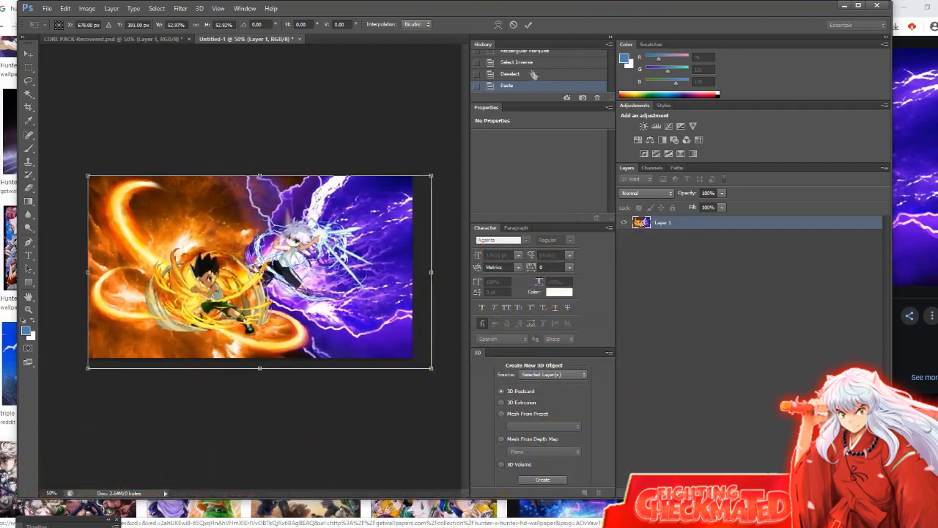
pyautogui.click(529, 25)
pyautogui.hotkey('alt', 'i')
pyautogui.press('g')
pyautogui.press('9')
pyautogui.press('i')
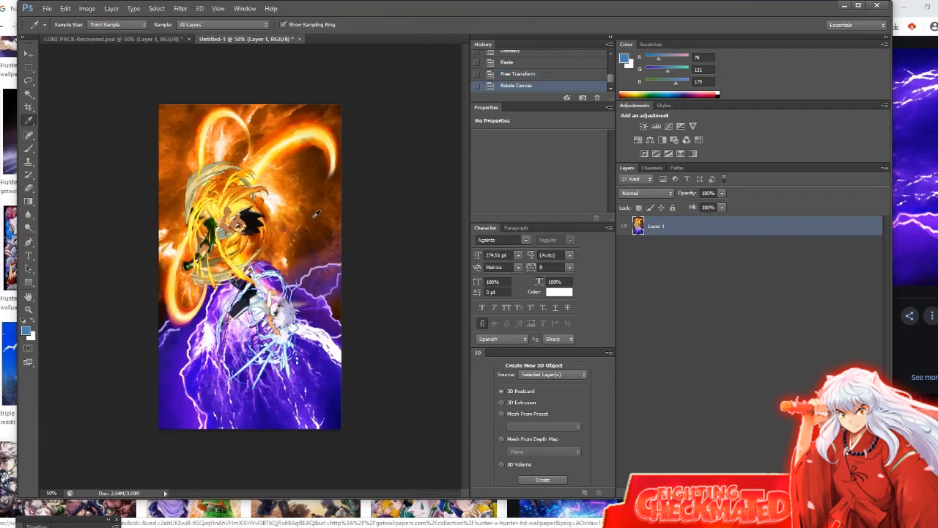
pyautogui.click(549, 74)
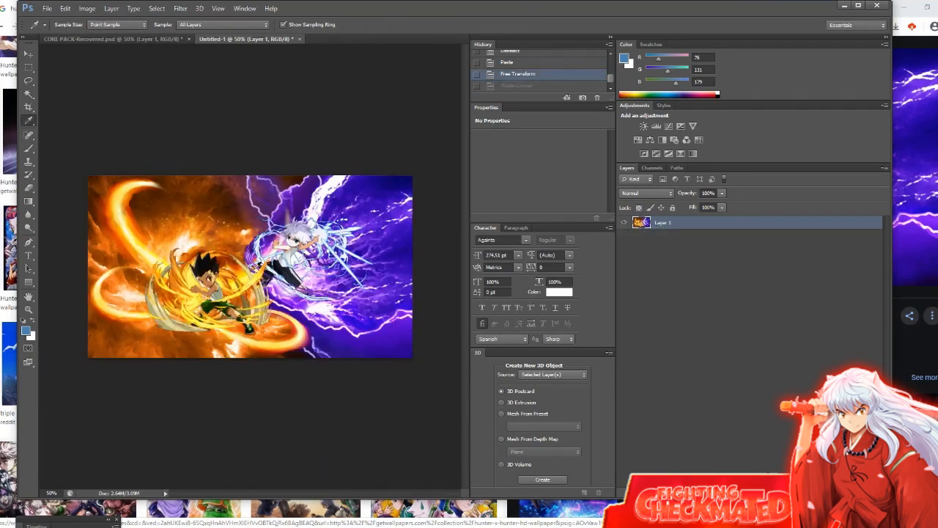
# Add an empty layer above the wallpaper, topped by Hue/Saturation, Curves and Brightness/Contrast adjustment layers in that order
pyautogui.hotkey('ctrl', '+')
pyautogui.hotkey('ctrl', '+')
pyautogui.hotkey('ctrl', '+')
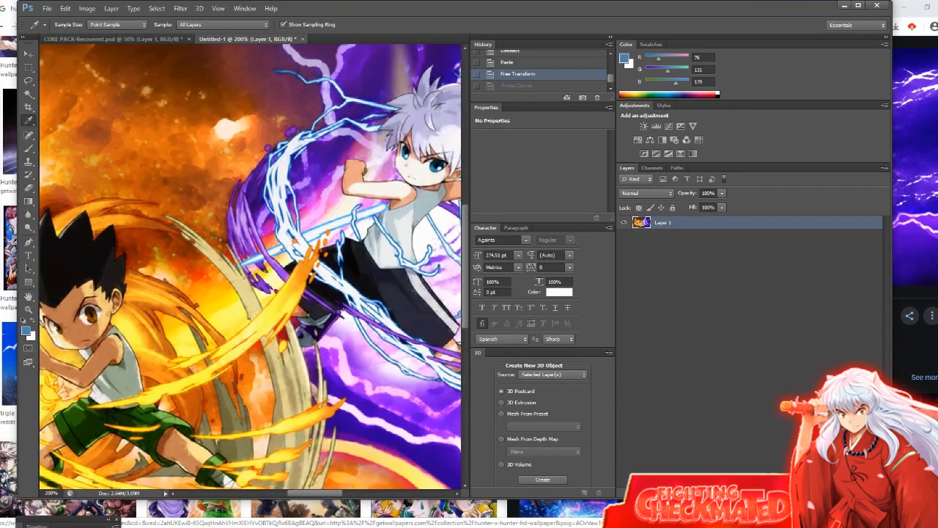
pyautogui.hotkey('ctrl', '-')
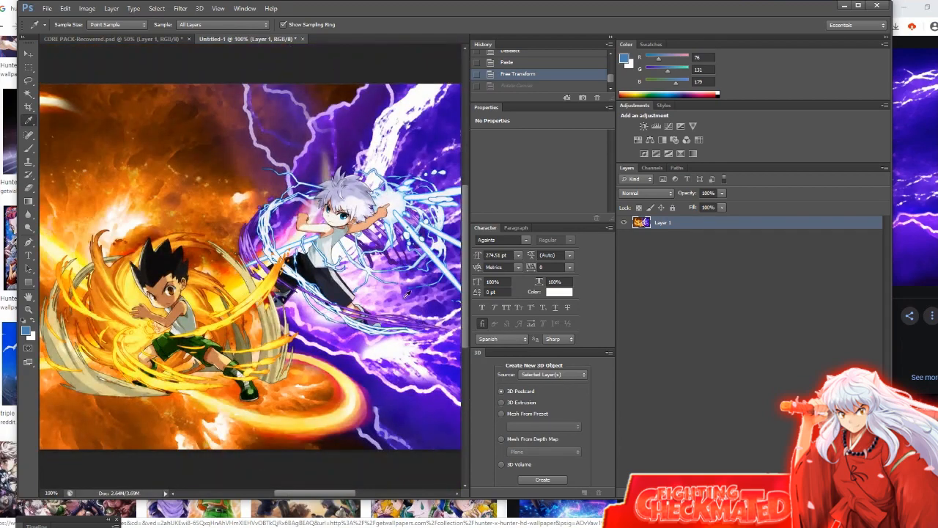
pyautogui.hotkey('ctrl', '-')
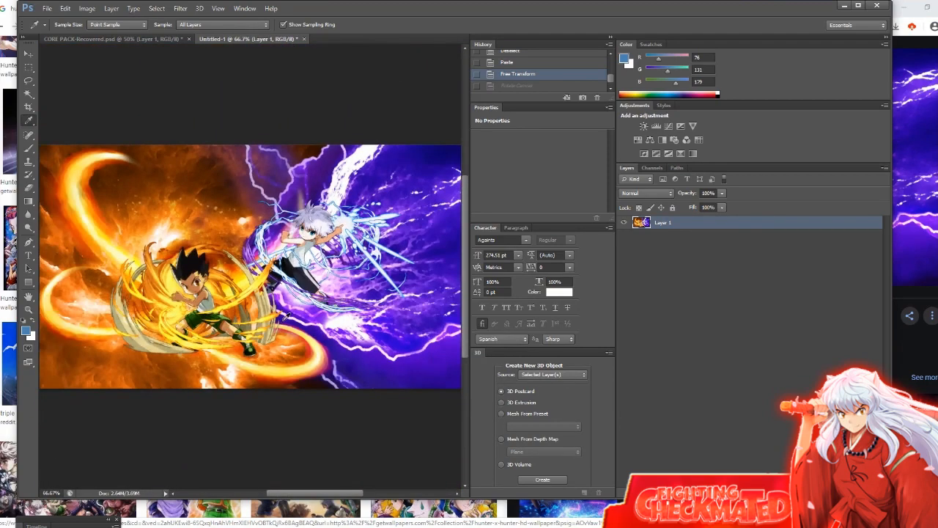
pyautogui.hotkey('ctrl', 'shift', 'alt', 'n')
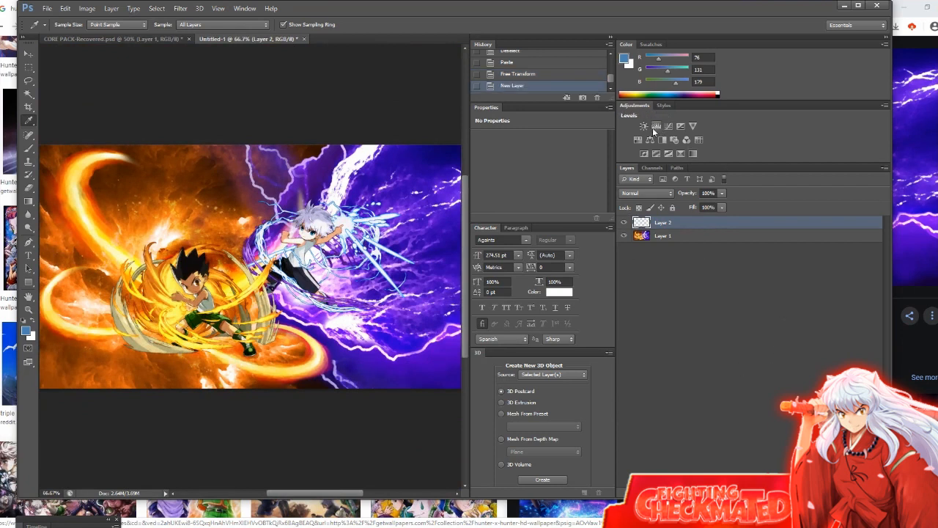
pyautogui.click(636, 139)
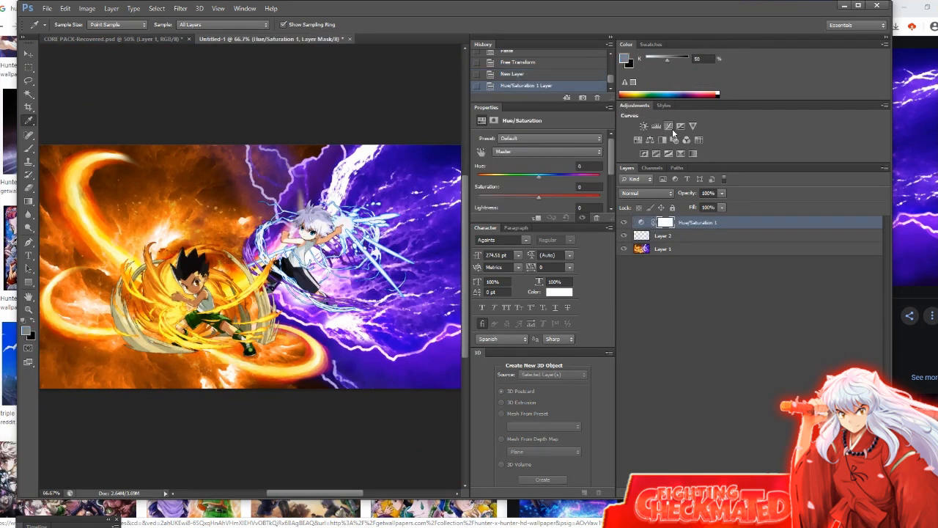
pyautogui.click(672, 128)
pyautogui.click(644, 129)
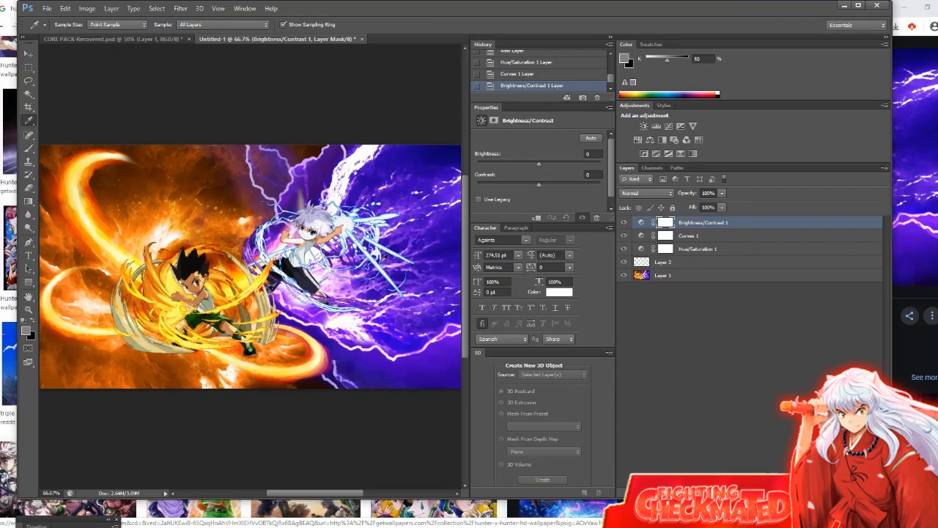
# Select a rectangle slightly inside the canvas edges, leaving a narrow even border on all four sides
pyautogui.hscroll(-2, 177, 225)
pyautogui.click(29, 66)
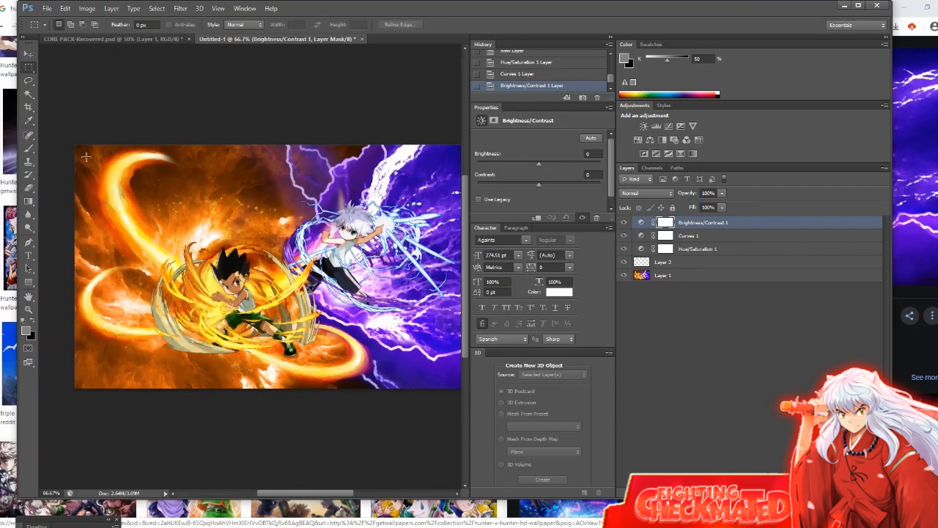
pyautogui.moveTo(86, 156); pyautogui.dragTo(214, 378)
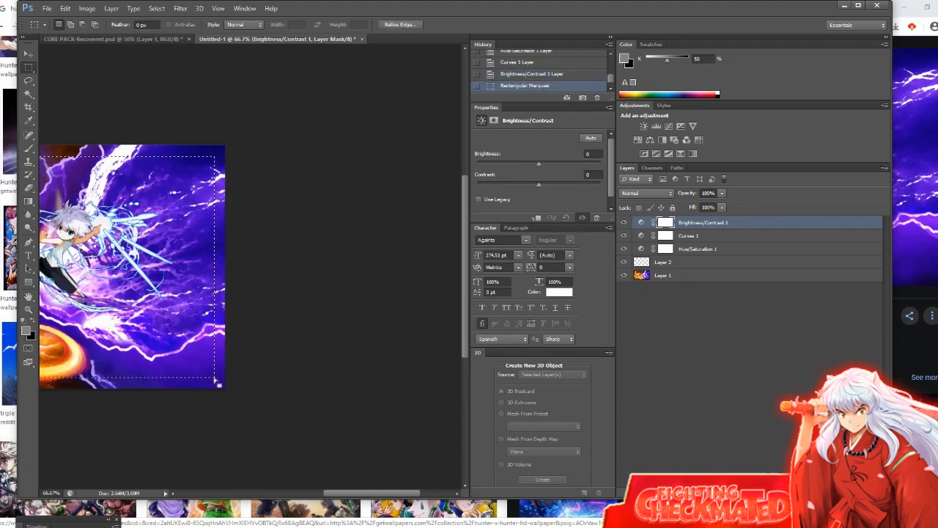
# Clear the selected rectangle from the masks of the Brightness/Contrast, Curves and Hue/Saturation layers, and drop the selection
pyautogui.press('Delete')
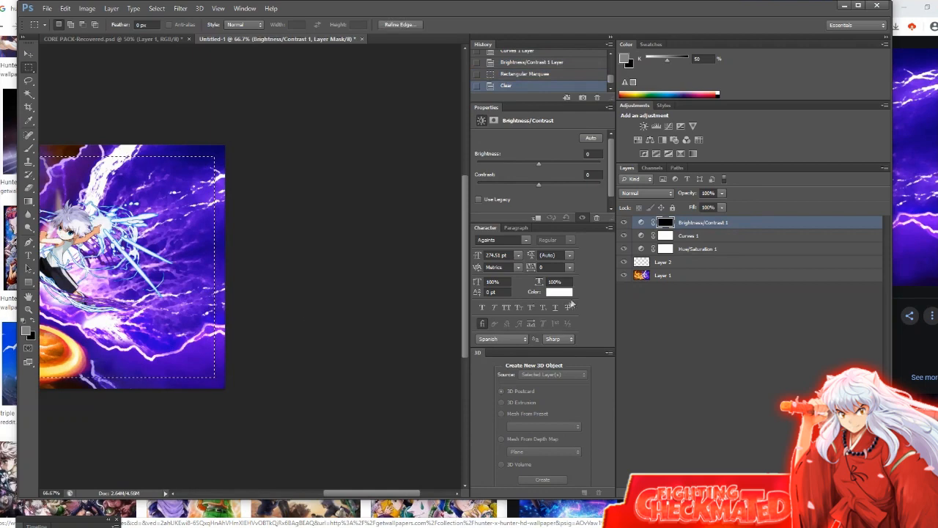
pyautogui.click(688, 234)
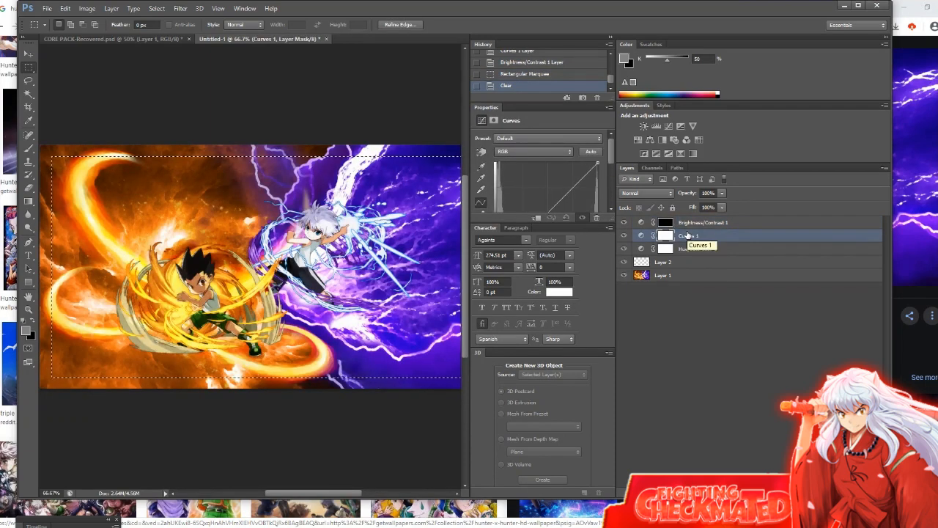
pyautogui.press('Delete')
pyautogui.click(692, 254)
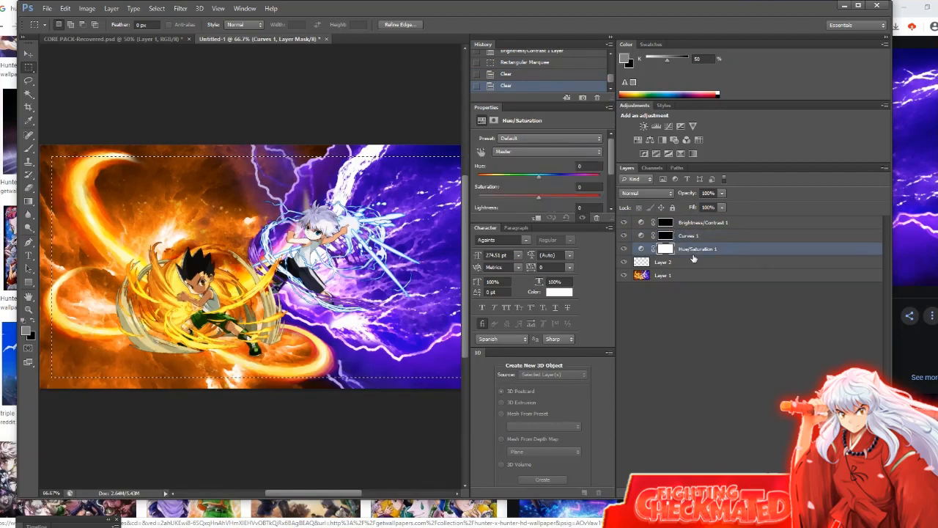
pyautogui.press('Delete')
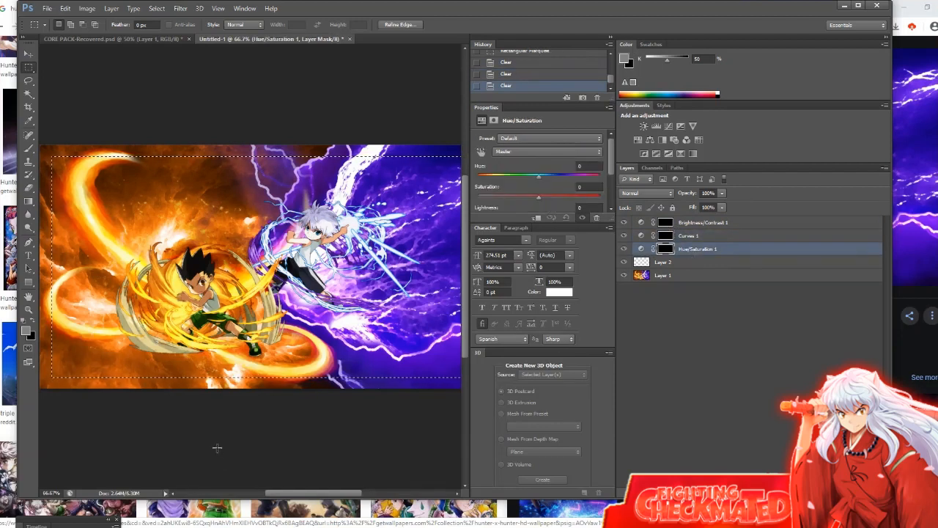
pyautogui.click(28, 95)
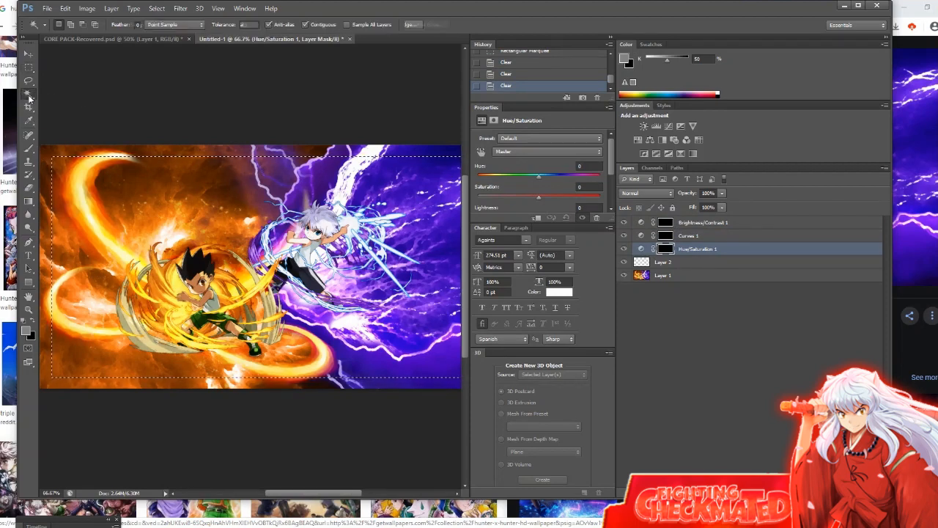
pyautogui.click(81, 104)
pyautogui.click(29, 68)
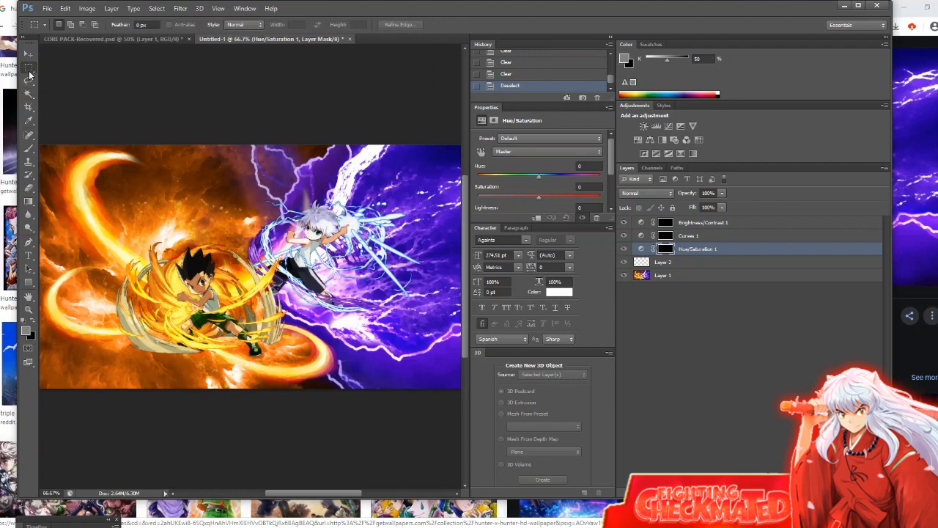
# Set the Brightness/Contrast adjustment layer to brightness 103 and contrast 100
pyautogui.hscroll(-1, 182, 271)
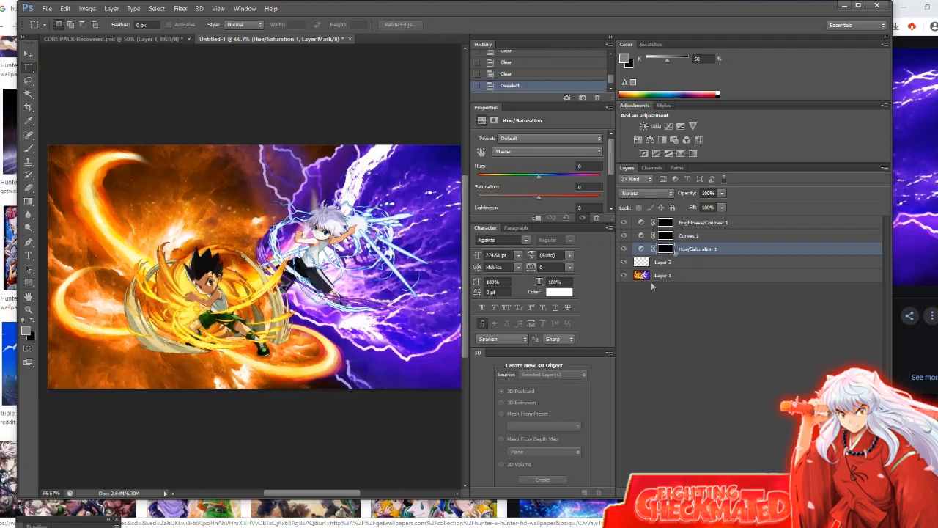
pyautogui.click(696, 226)
pyautogui.moveTo(539, 163); pyautogui.dragTo(581, 167)
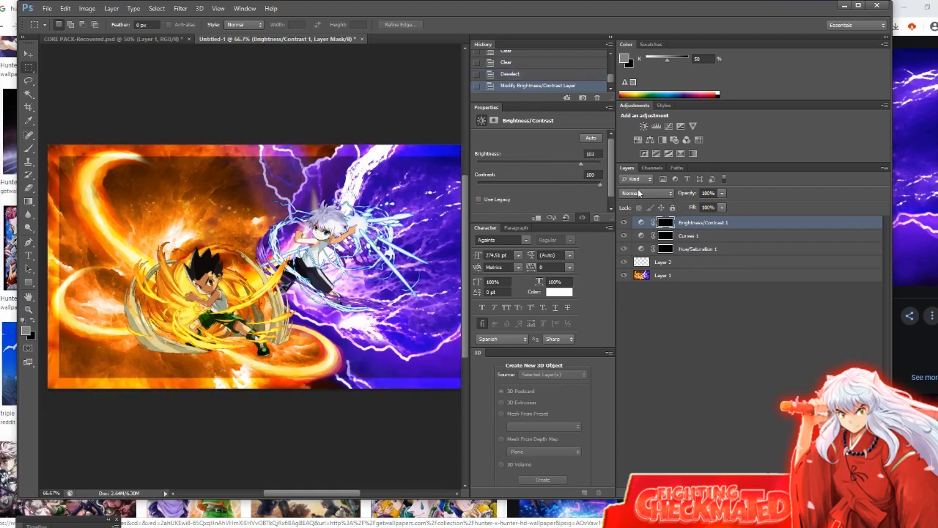
# Raise the upper part of the Curves layer with a darker point at input 82, output 79, and set the Hue/Saturation layer's saturation to +100
pyautogui.click(689, 236)
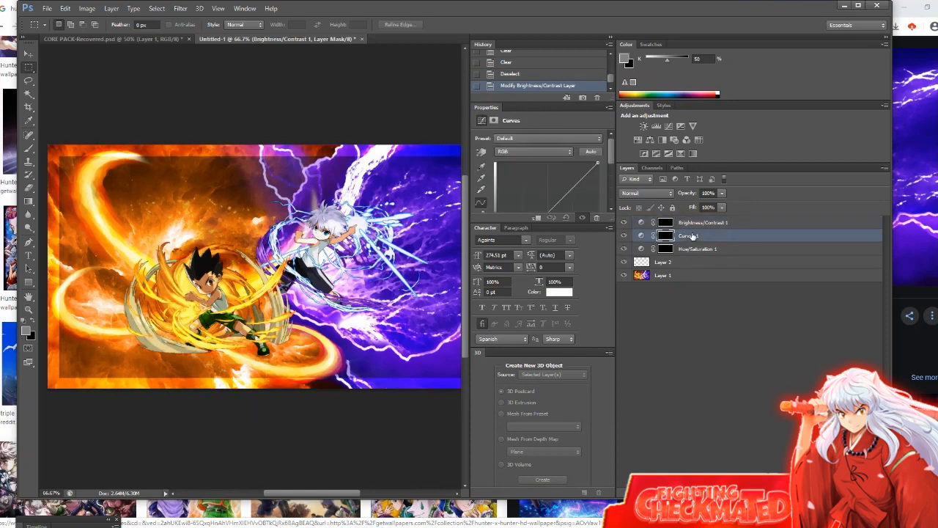
pyautogui.scroll(-1, 549, 173)
pyautogui.click(559, 173)
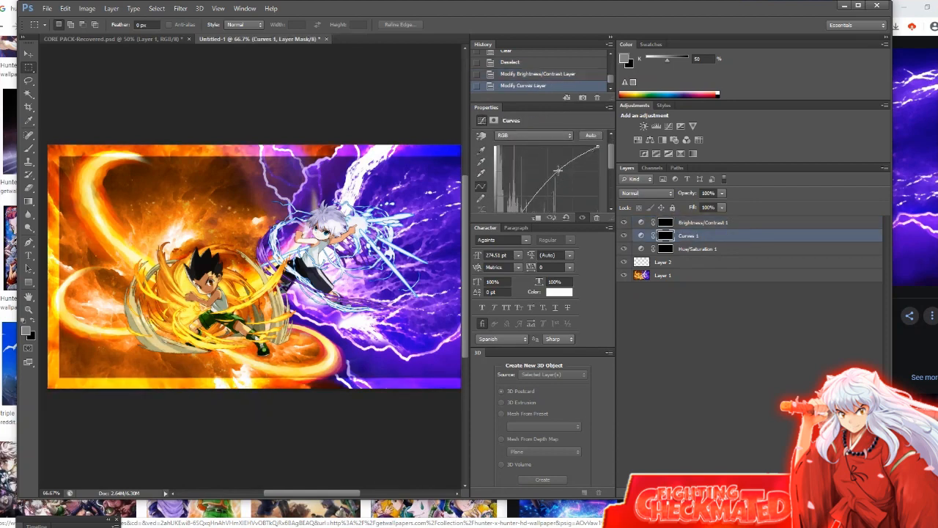
pyautogui.scroll(-5, 558, 163)
pyautogui.moveTo(529, 168); pyautogui.dragTo(529, 174)
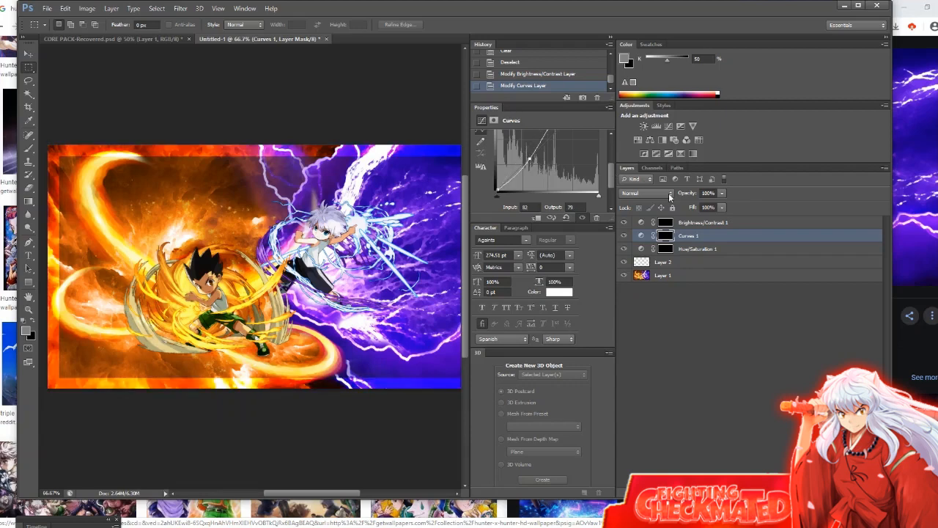
pyautogui.click(689, 249)
pyautogui.moveTo(552, 198); pyautogui.dragTo(615, 200)
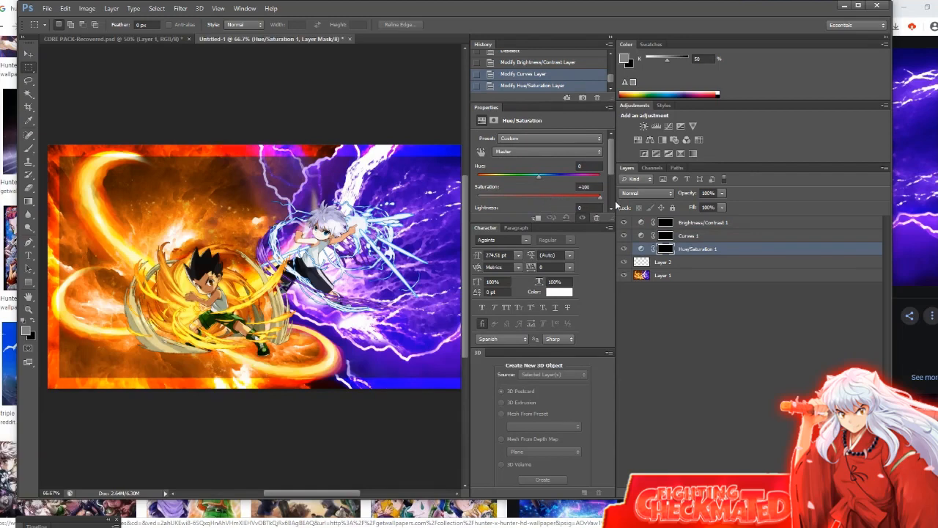
# On Layer 2, load the Hue/Saturation mask as a selection, brush the entire border frame with the blue foreground colour, and drop the selection
pyautogui.click(669, 263)
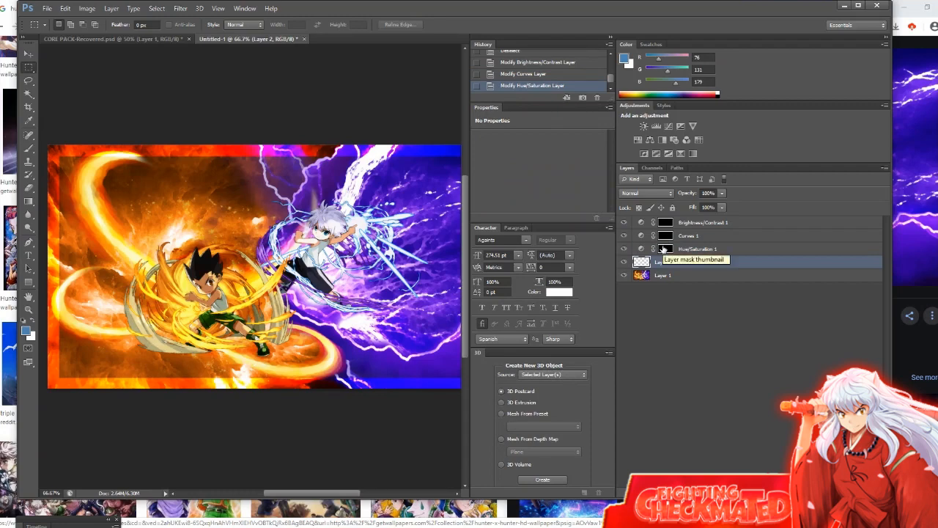
pyautogui.keyDown('ctrl'); pyautogui.click(663, 250); pyautogui.keyUp('ctrl')
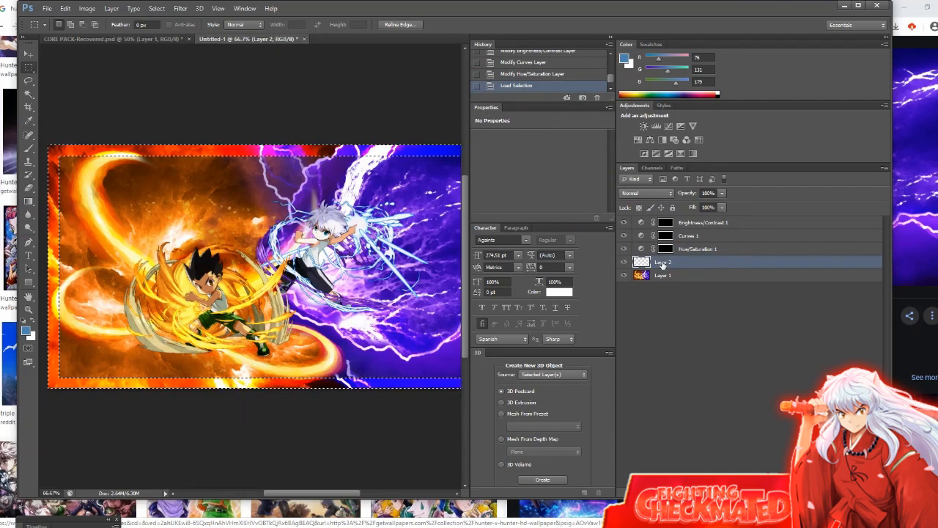
pyautogui.click(28, 147)
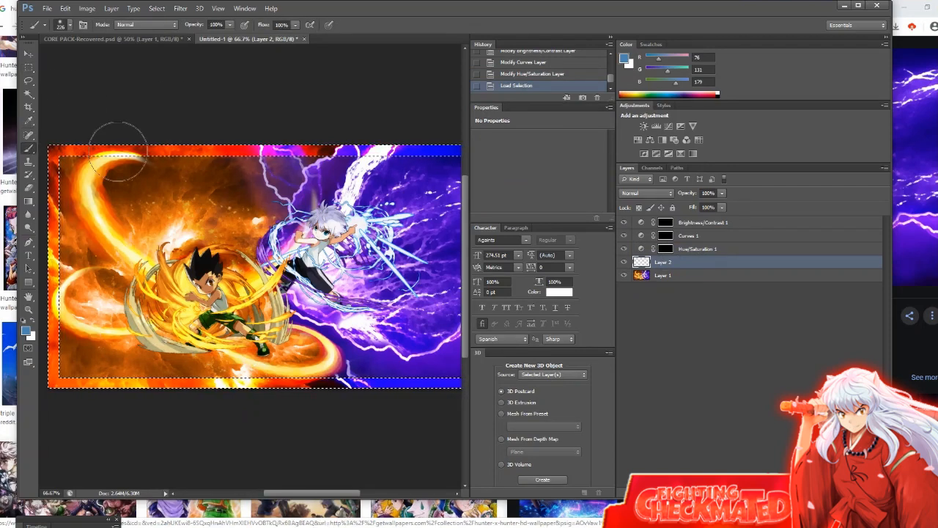
pyautogui.moveTo(67, 136)
pyautogui.mouseDown()
pyautogui.moveTo(46, 469)
pyautogui.moveTo(124, 381)
pyautogui.moveTo(51, 433)
pyautogui.moveTo(188, 208)
pyautogui.moveTo(77, 378)
pyautogui.moveTo(73, 165)
pyautogui.moveTo(271, 179)
pyautogui.moveTo(224, 118)
pyautogui.moveTo(308, 167)
pyautogui.moveTo(268, 163)
pyautogui.mouseUp()
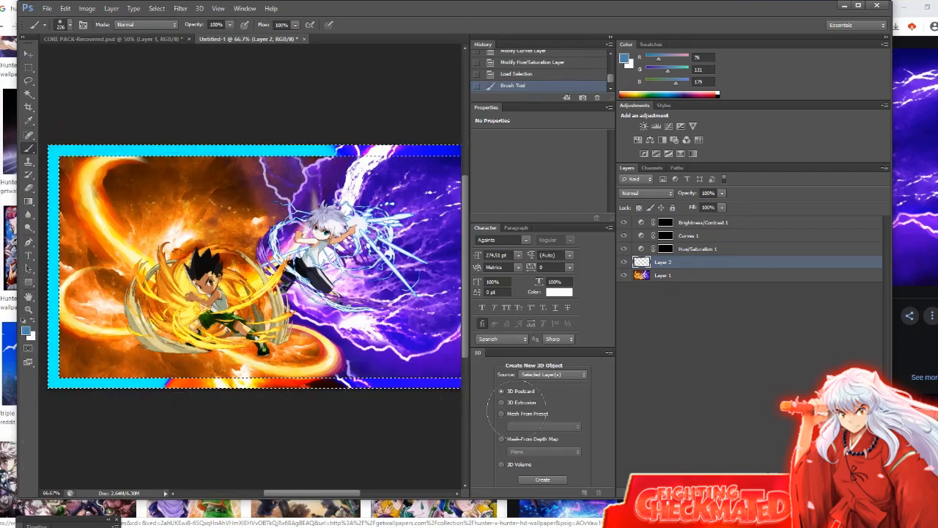
pyautogui.moveTo(378, 379)
pyautogui.mouseDown()
pyautogui.moveTo(178, 391)
pyautogui.moveTo(372, 364)
pyautogui.moveTo(356, 96)
pyautogui.moveTo(349, 154)
pyautogui.moveTo(453, 152)
pyautogui.mouseUp()
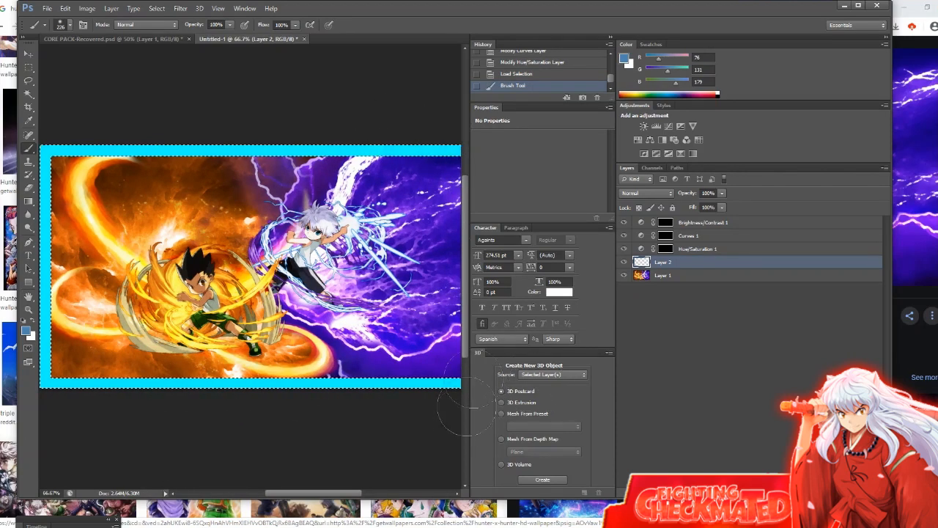
pyautogui.hscroll(2, 335, 435)
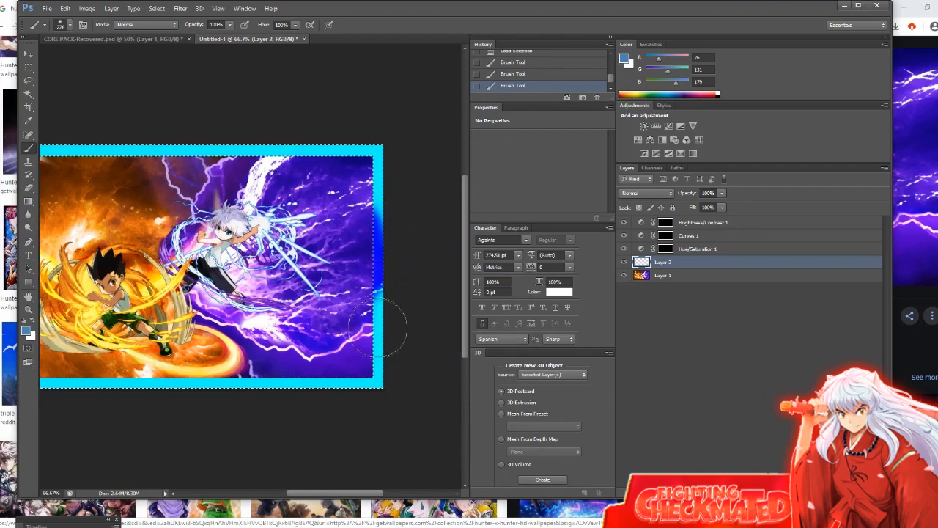
pyautogui.moveTo(377, 330); pyautogui.dragTo(387, 314)
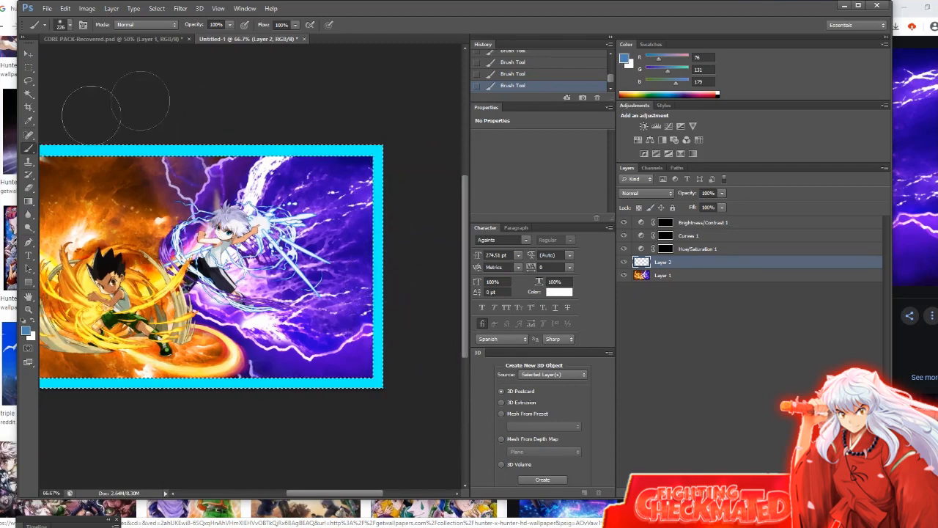
pyautogui.click(28, 94)
pyautogui.click(310, 129)
# Add an Outer Glow effect to Layer 2 with Normal blend mode and black (000000) as the glow colour
pyautogui.hscroll(-1, 309, 129)
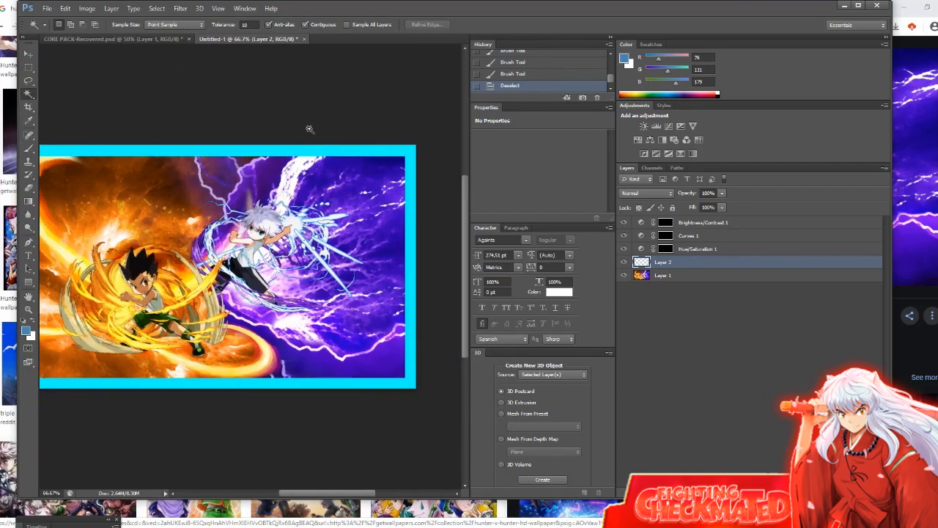
pyautogui.hscroll(-1, 310, 129)
pyautogui.hscroll(-3, 327, 132)
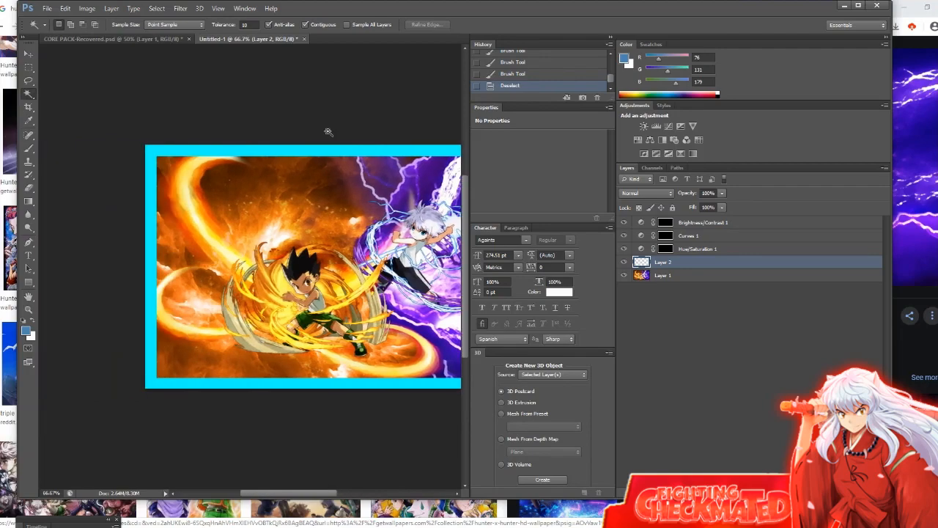
pyautogui.hscroll(3, 96, 232)
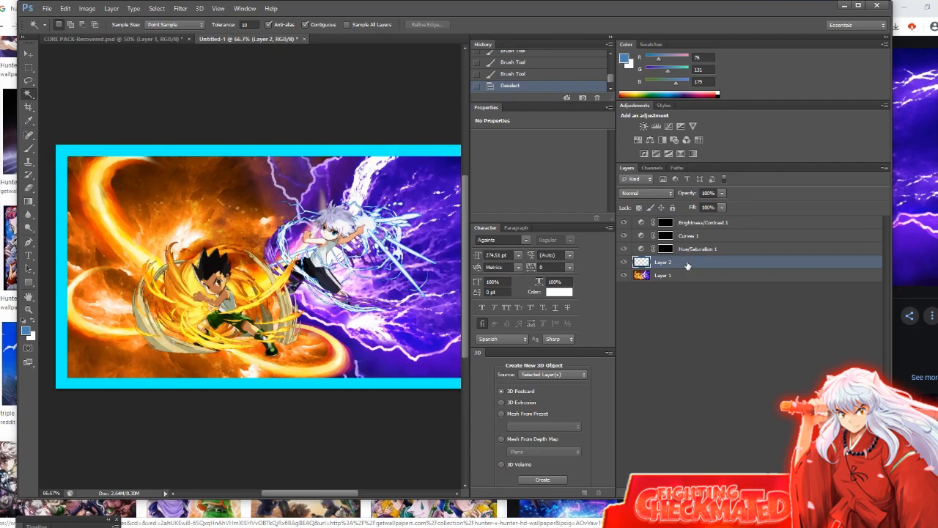
pyautogui.rightClick(687, 265)
pyautogui.click(754, 153)
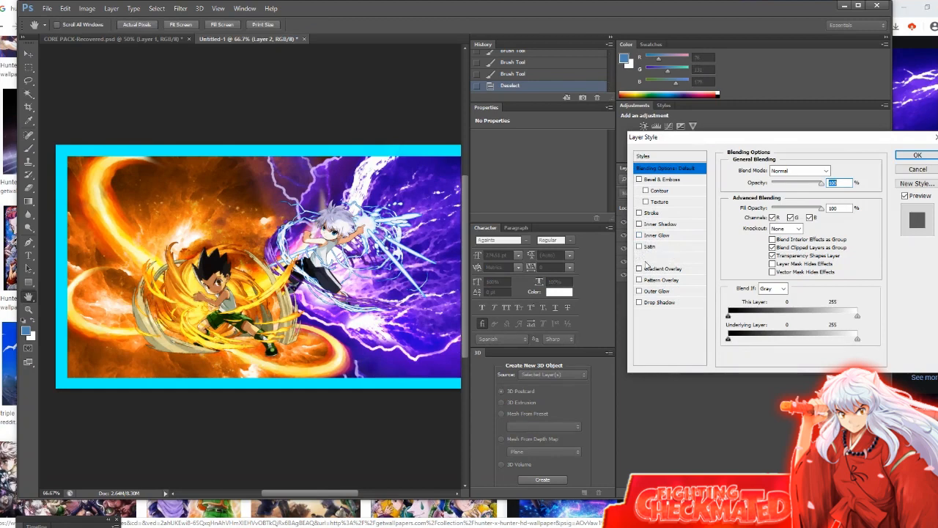
pyautogui.click(640, 291)
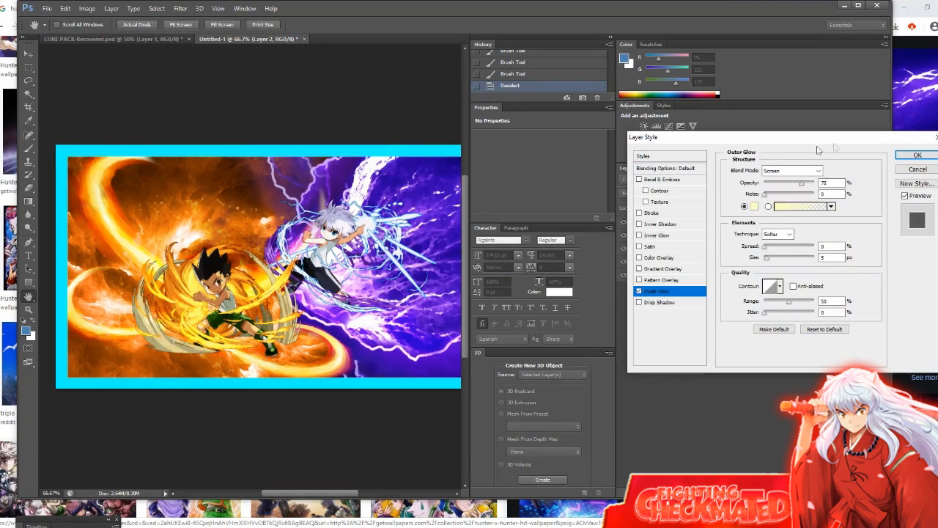
pyautogui.click(801, 168)
pyautogui.click(799, 182)
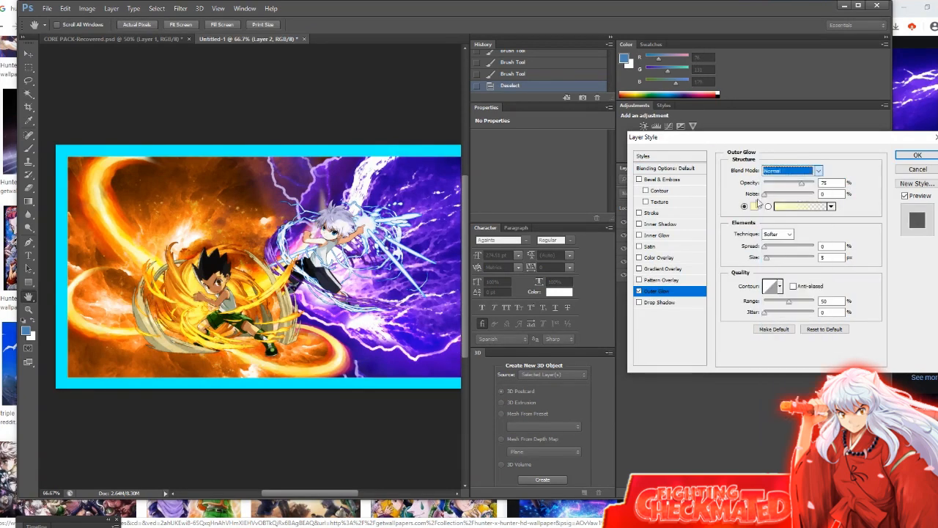
pyautogui.click(754, 208)
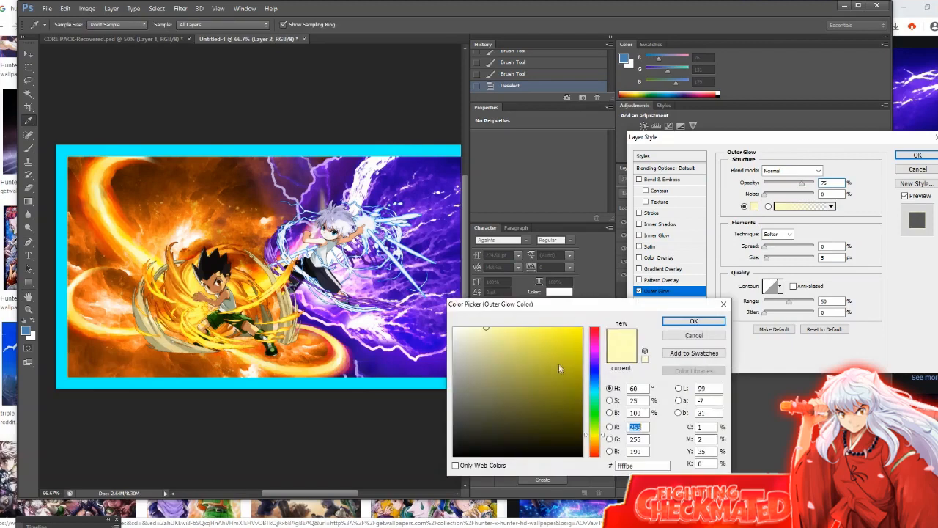
pyautogui.moveTo(565, 439); pyautogui.dragTo(577, 462)
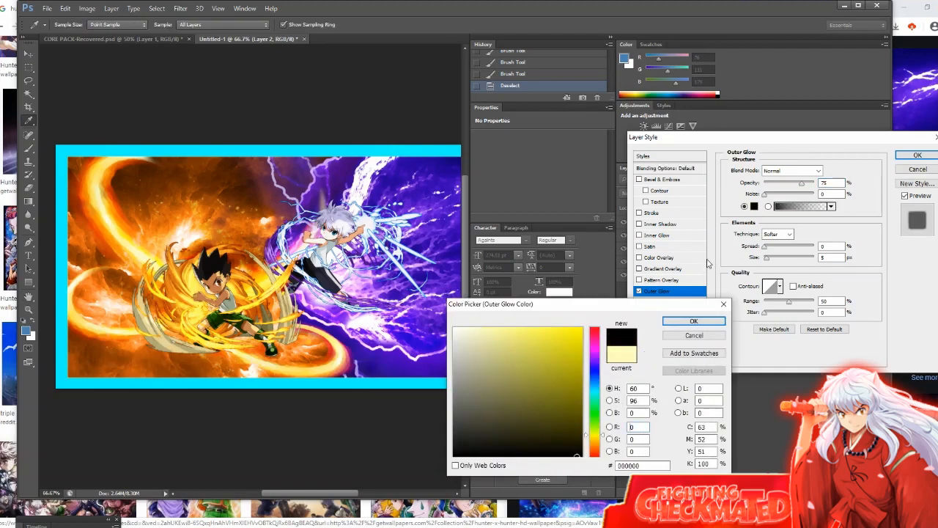
pyautogui.click(695, 323)
# Set the Outer Glow size to 49 px, lower its opacity slightly, and apply the layer style
pyautogui.moveTo(769, 263); pyautogui.dragTo(777, 262)
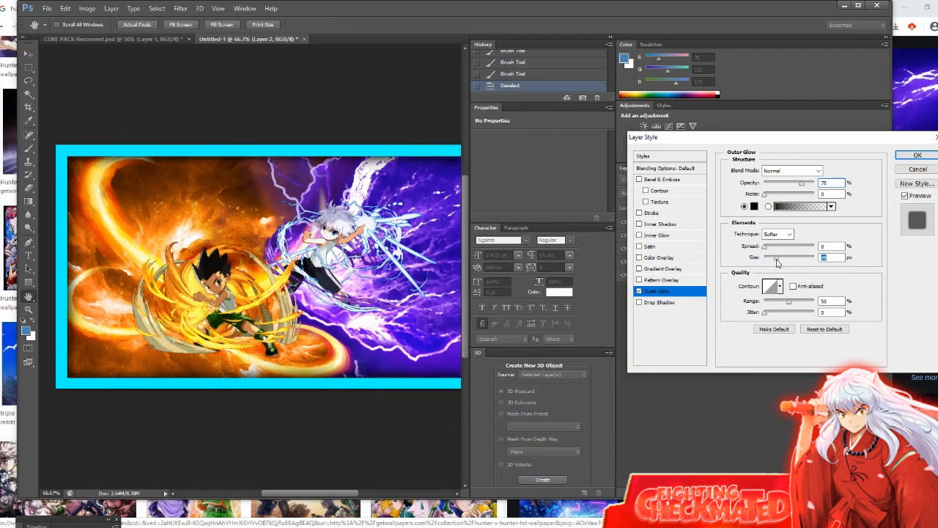
pyautogui.moveTo(801, 183); pyautogui.dragTo(796, 184)
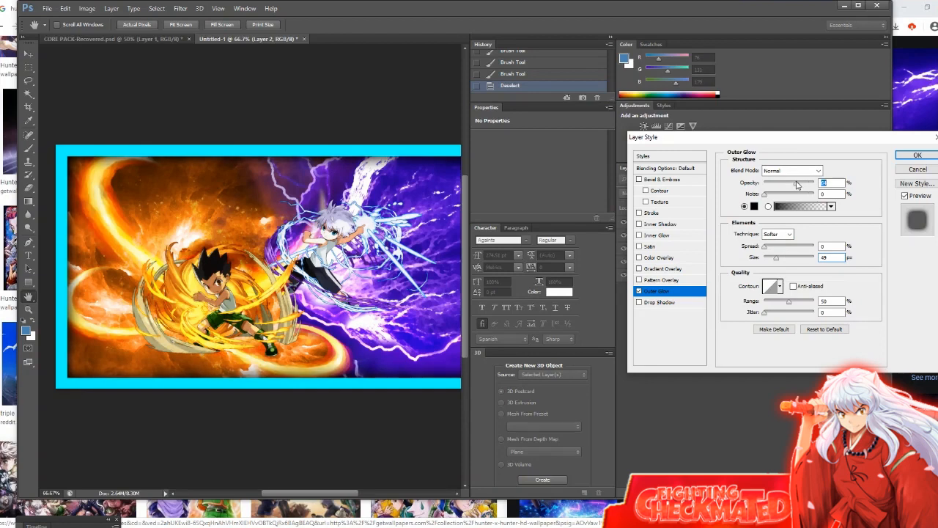
pyautogui.click(917, 155)
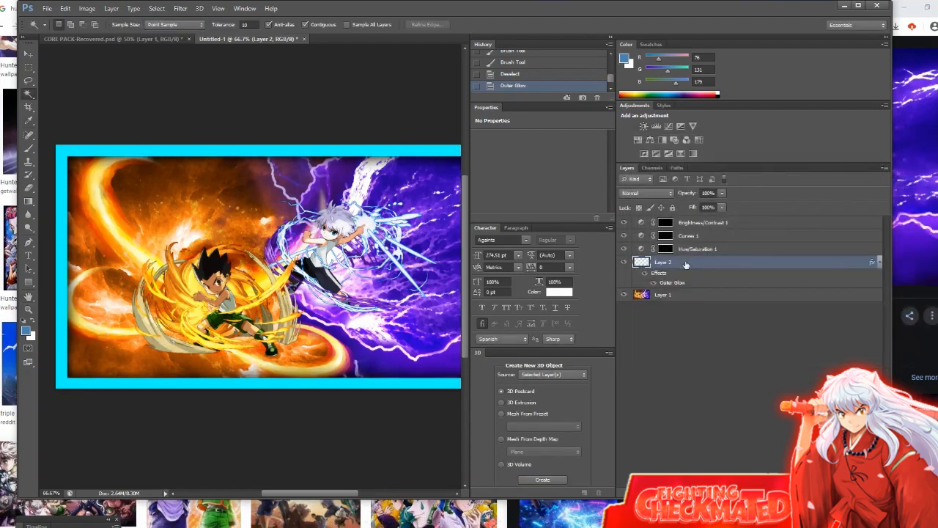
# Rasterize Layer 2's layer style and move the layer above the Brightness/Contrast adjustment layer
pyautogui.rightClick(685, 265)
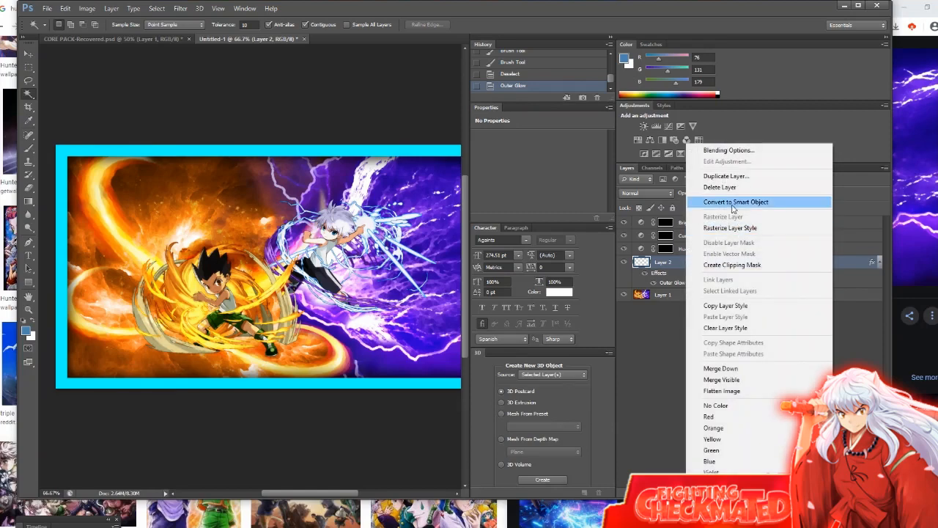
pyautogui.click(730, 228)
pyautogui.moveTo(692, 262); pyautogui.dragTo(685, 222)
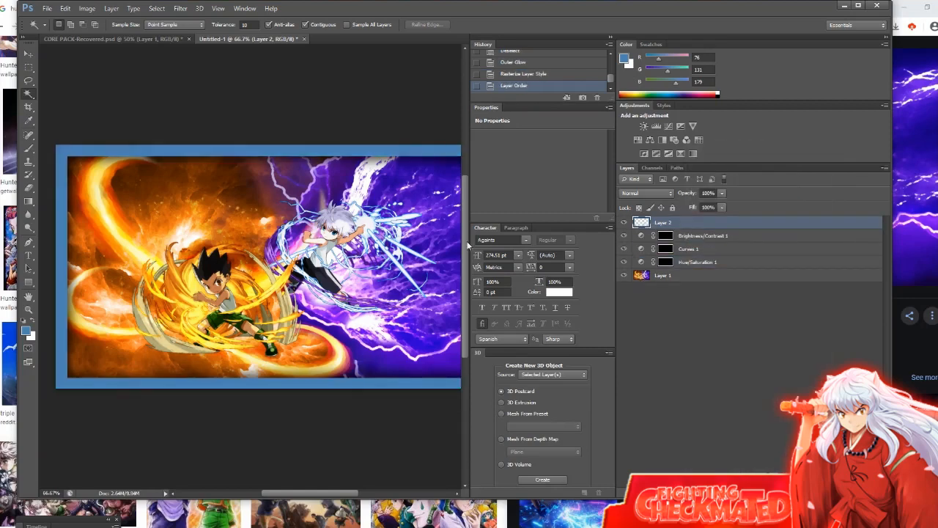
# Select the solid blue frame on Layer 2 with the Magic Wand, delete it to leave only the dark glow, and deselect
pyautogui.click(63, 200)
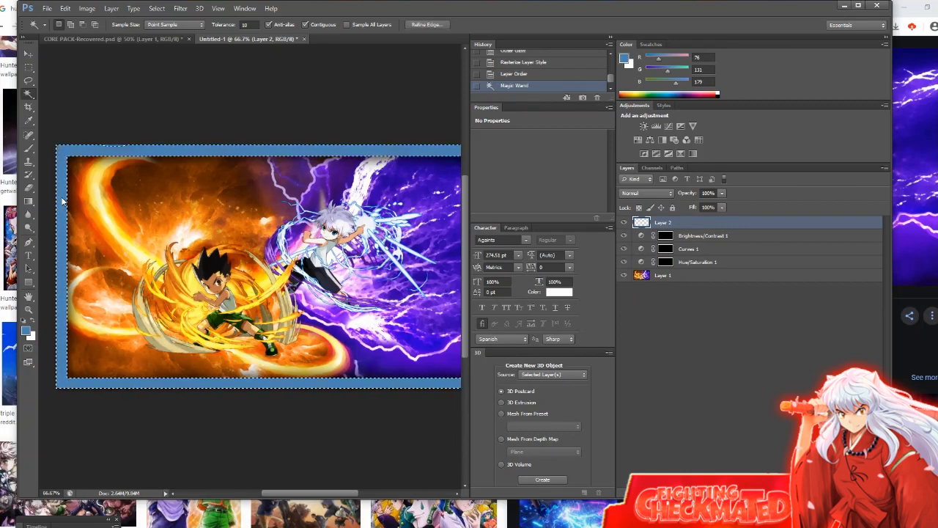
pyautogui.press('Delete')
pyautogui.hotkey('ctrl', 'd')
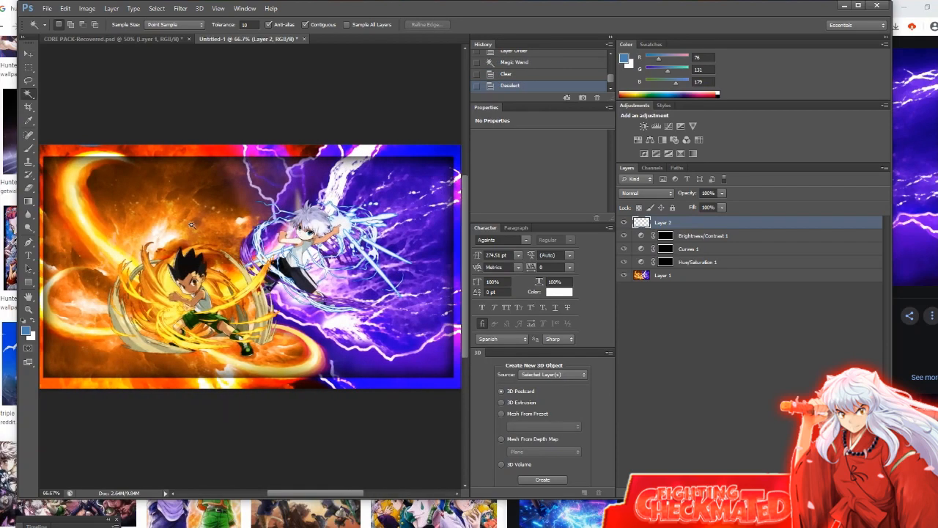
pyautogui.hscroll(-3, 262, 268)
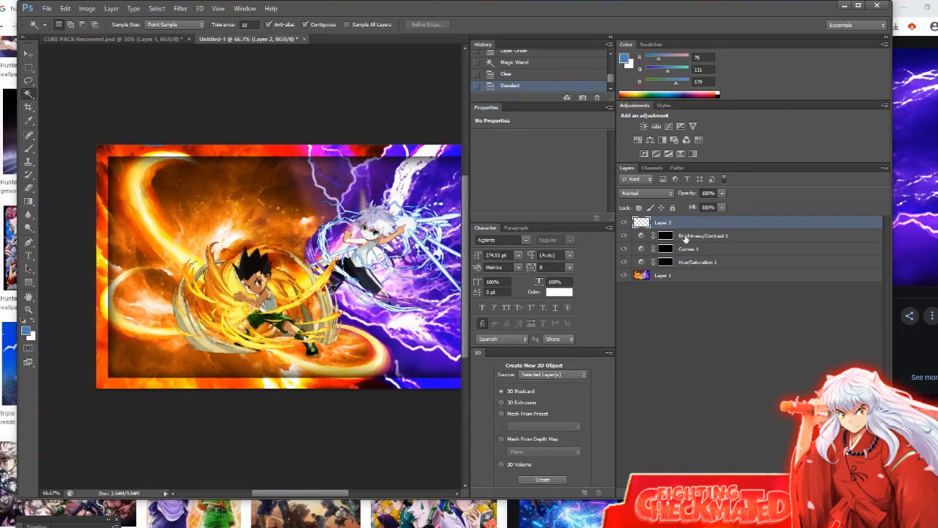
pyautogui.hscroll(3, 278, 266)
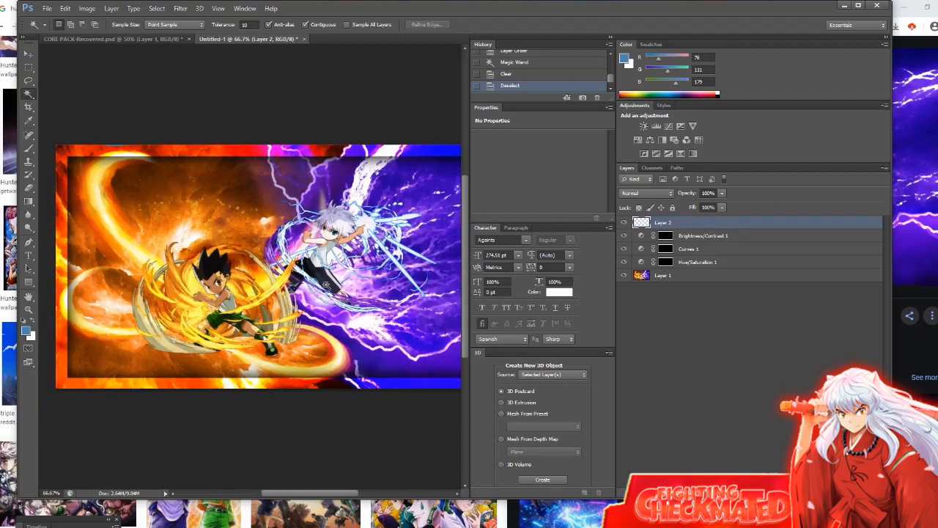
# Free-transform Layer 2 together with the three adjustment layers, stretching them up and down to about 103.45% height
pyautogui.keyDown('shift'); pyautogui.click(693, 262); pyautogui.keyUp('shift')
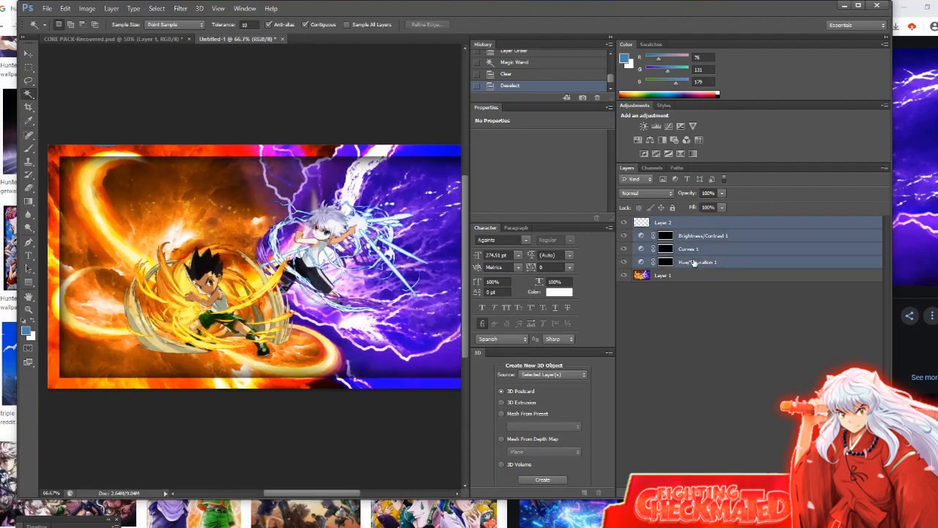
pyautogui.click(693, 263)
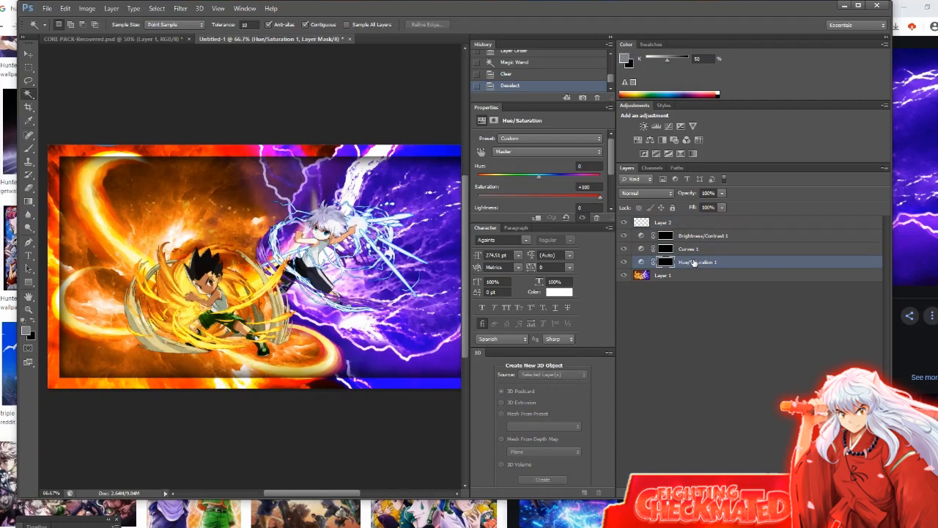
pyautogui.keyDown('shift'); pyautogui.click(678, 223); pyautogui.keyUp('shift')
pyautogui.rightClick(678, 222)
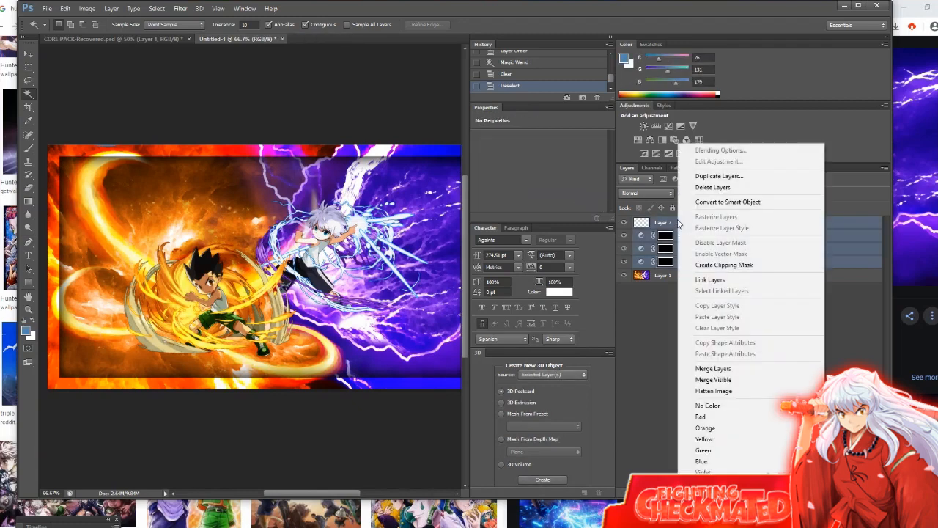
pyautogui.click(65, 8)
pyautogui.click(65, 8)
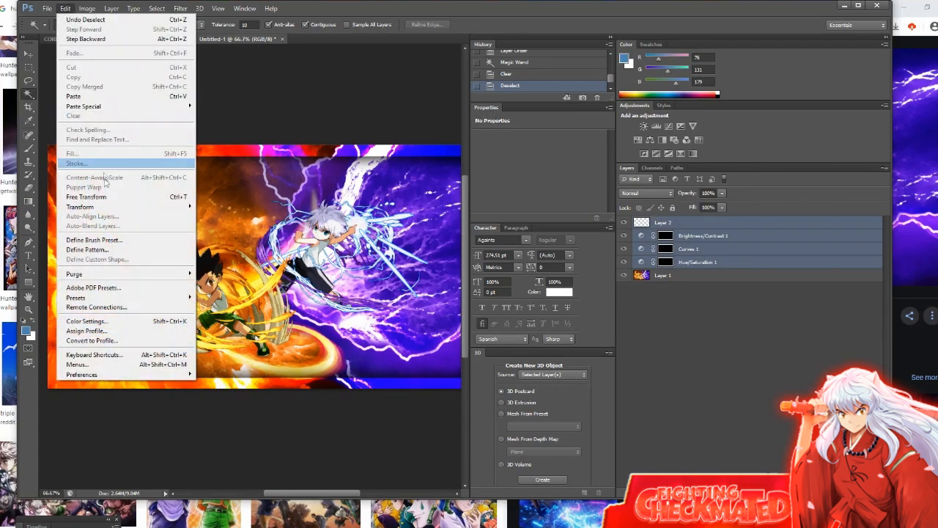
pyautogui.click(106, 197)
pyautogui.moveTo(264, 130); pyautogui.dragTo(264, 124)
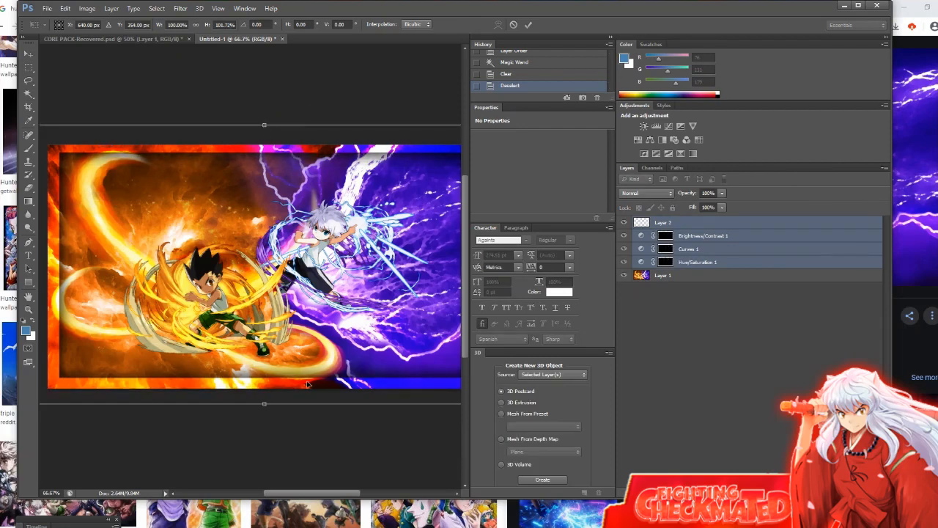
pyautogui.moveTo(265, 405); pyautogui.dragTo(265, 409)
# Stretch the transformed frame layers outward on both sides to about 101.82% width and 103.69% height, and apply the transform
pyautogui.hscroll(-2, 244, 423)
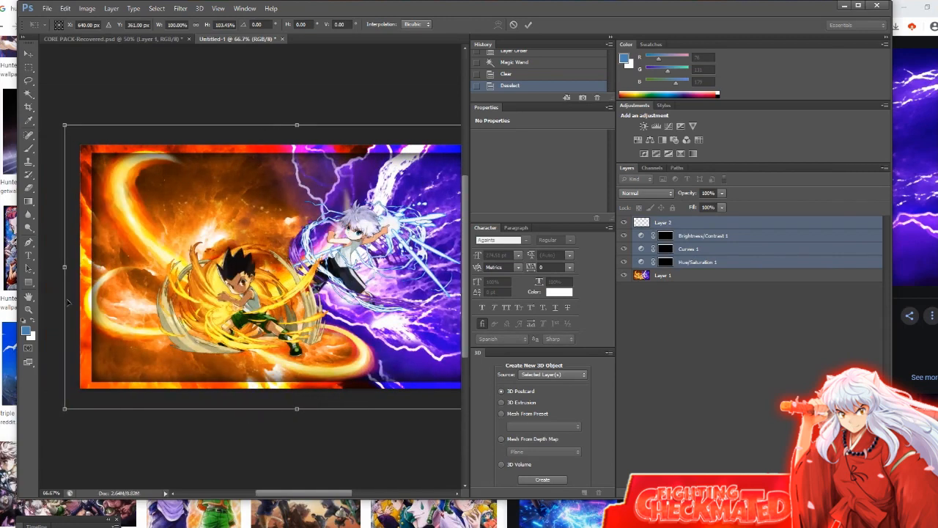
pyautogui.moveTo(65, 270); pyautogui.dragTo(63, 268)
pyautogui.hscroll(3, 110, 454)
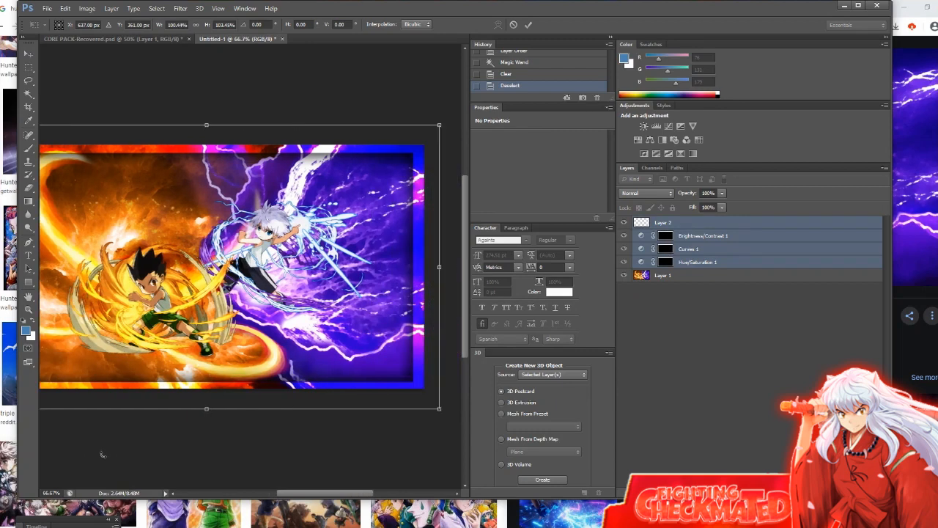
pyautogui.moveTo(439, 267); pyautogui.dragTo(444, 267)
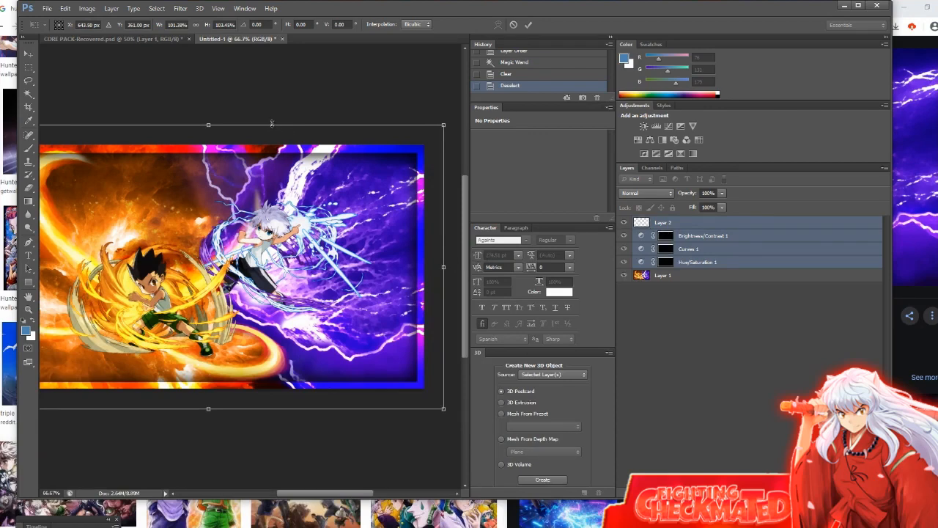
pyautogui.moveTo(272, 122); pyautogui.dragTo(272, 122)
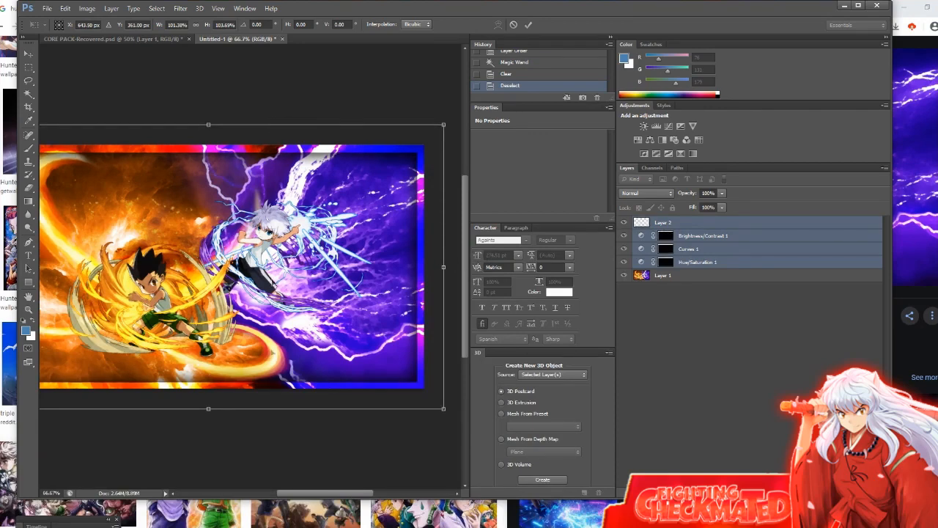
pyautogui.hscroll(-3, 269, 364)
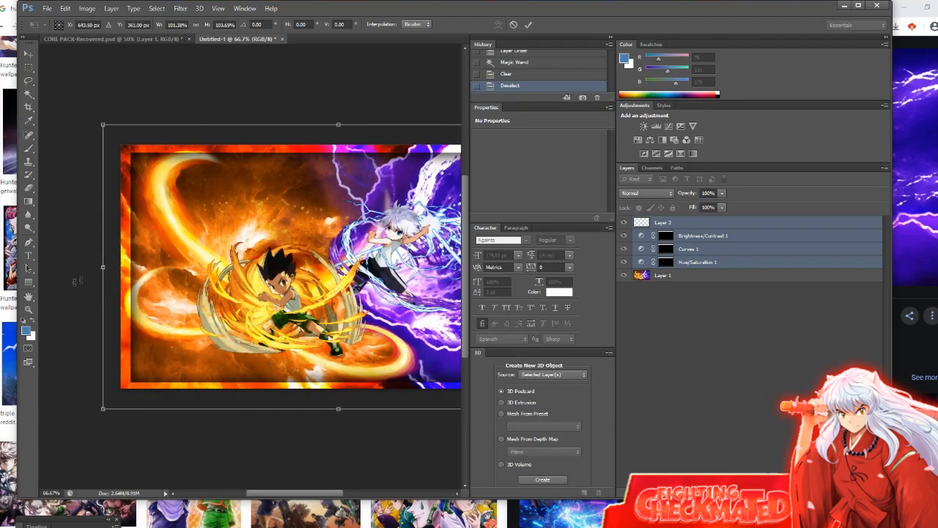
pyautogui.moveTo(103, 268); pyautogui.dragTo(101, 268)
pyautogui.hscroll(8, 256, 366)
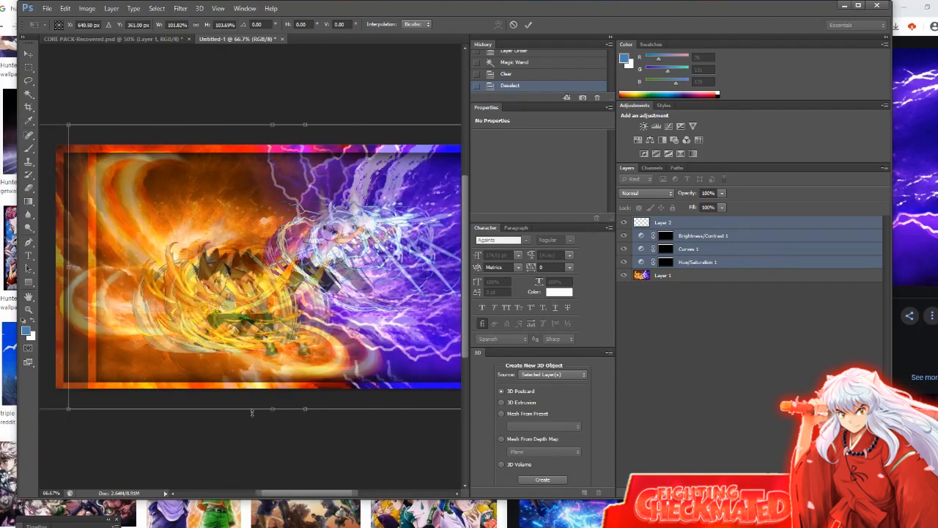
pyautogui.hscroll(1, 252, 412)
pyautogui.click(529, 24)
pyautogui.hscroll(-6, 255, 169)
pyautogui.hotkey('ctrl', '-')
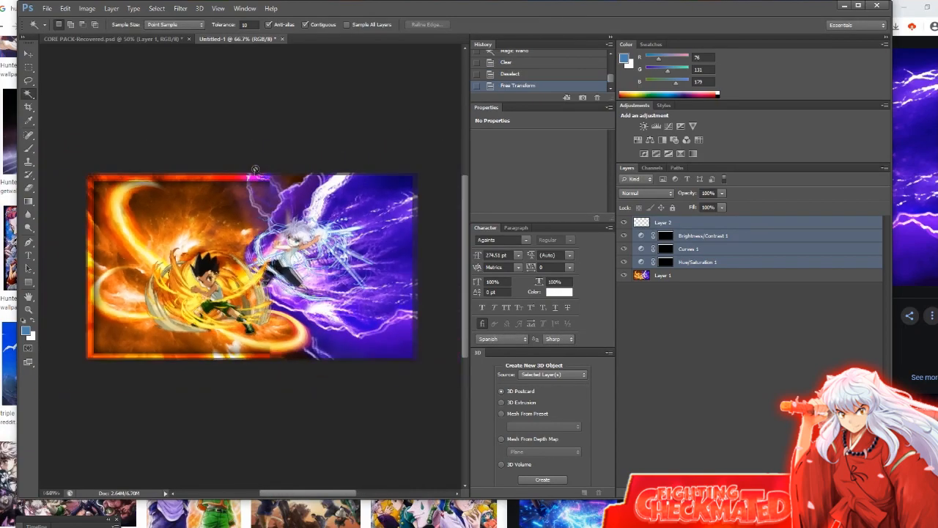
# Create a group holding Layer 2 and the Brightness/Contrast, Curves and Hue/Saturation adjustment layers, and collapse it
pyautogui.click(706, 236)
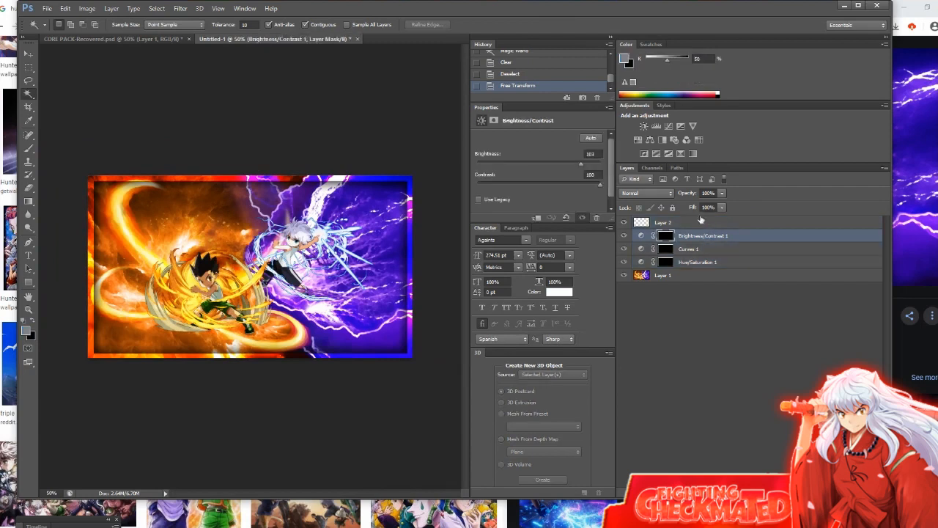
pyautogui.click(700, 220)
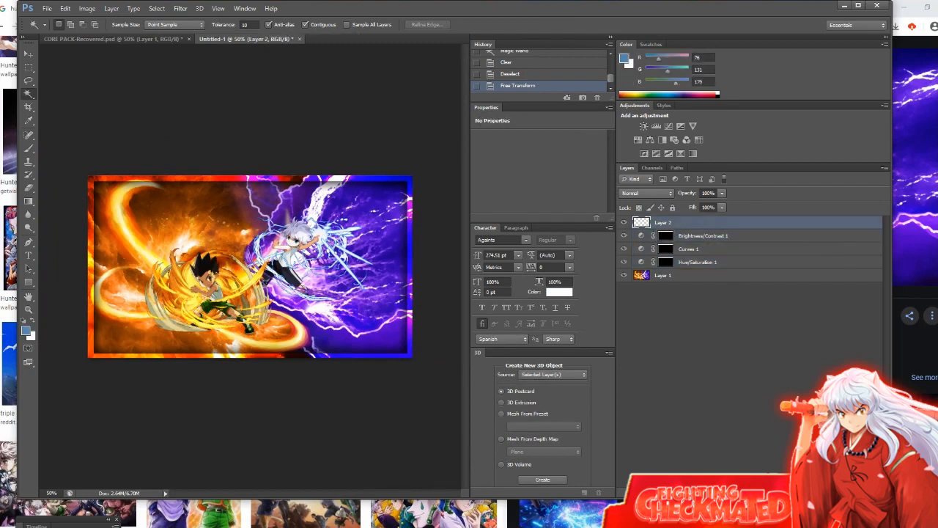
pyautogui.click(769, 493)
pyautogui.click(695, 277)
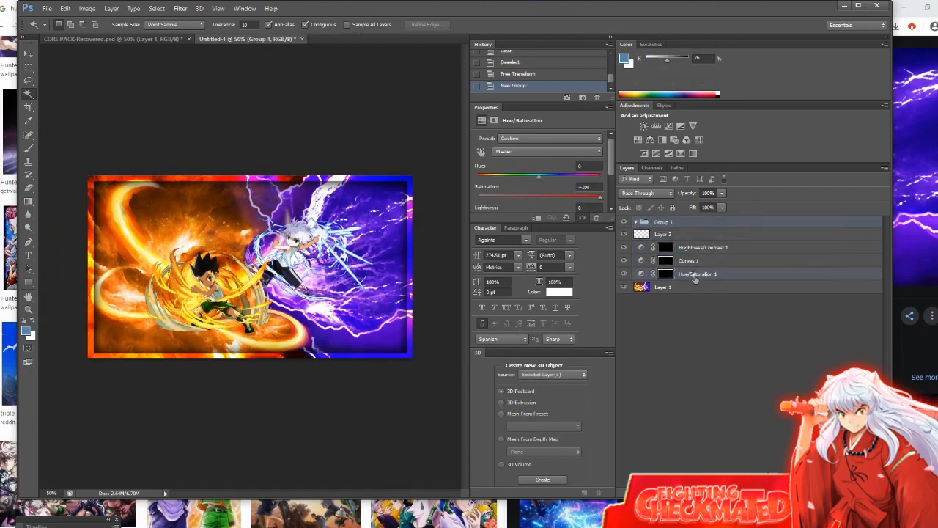
pyautogui.keyDown('shift'); pyautogui.click(676, 236); pyautogui.keyUp('shift')
pyautogui.moveTo(676, 236); pyautogui.dragTo(668, 223)
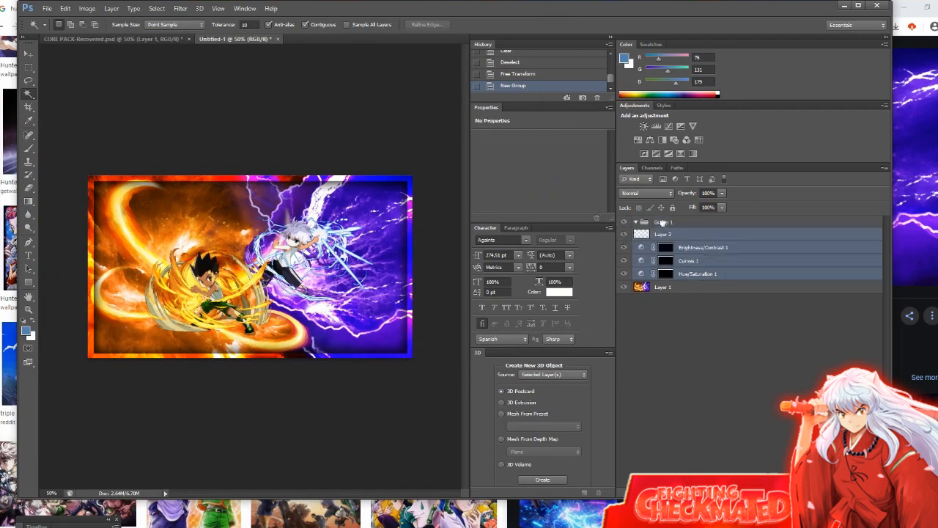
pyautogui.click(636, 222)
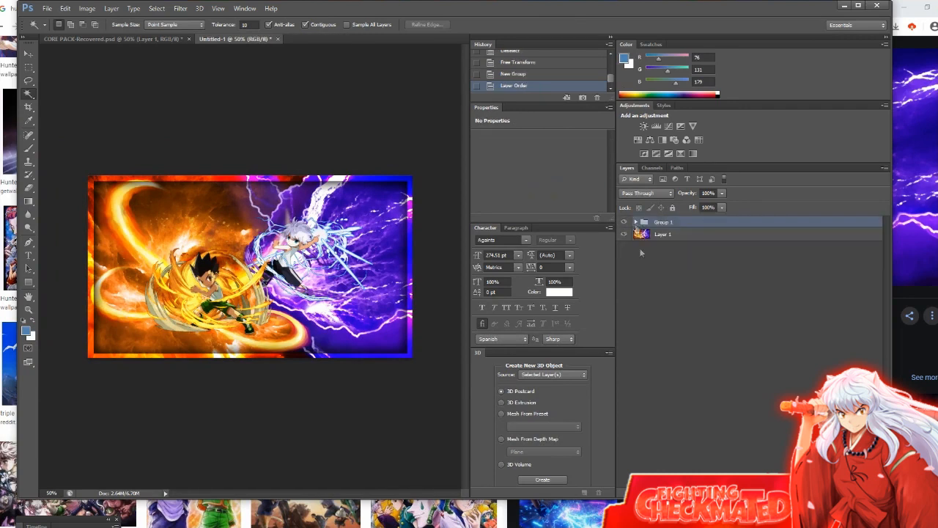
pyautogui.click(658, 298)
pyautogui.hotkey('ctrl', '+')
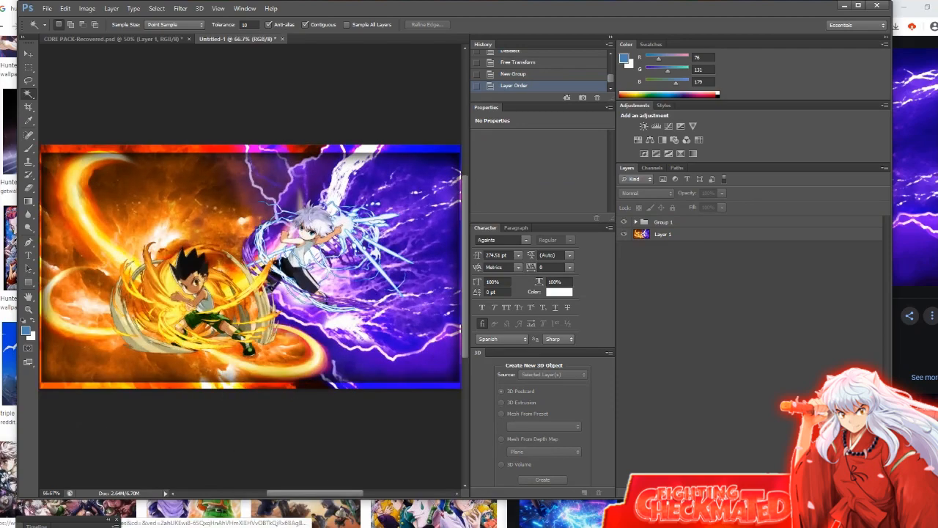
# Switch to the browser's hunter x hunter logo png image results and save the Hunterpedia logo as a PNG in Pictures
pyautogui.click(845, 6)
pyautogui.click(322, 6)
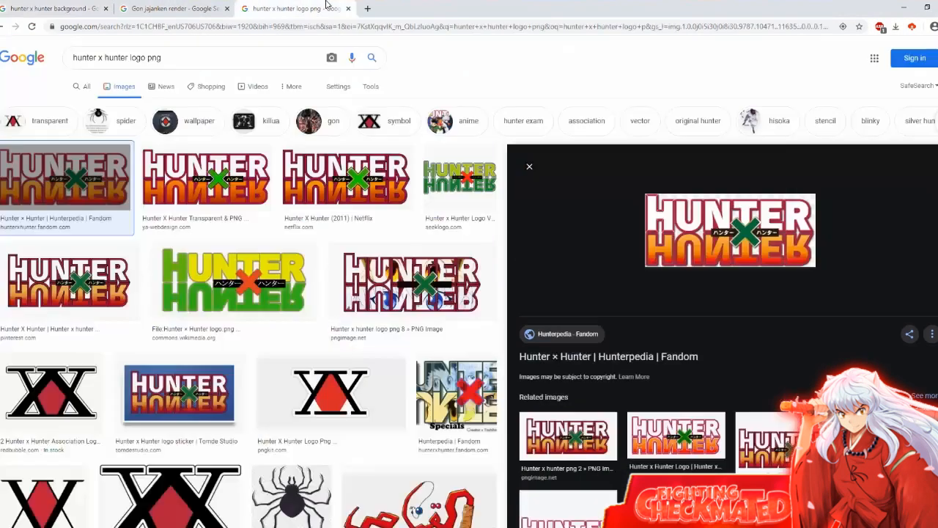
pyautogui.rightClick(716, 240)
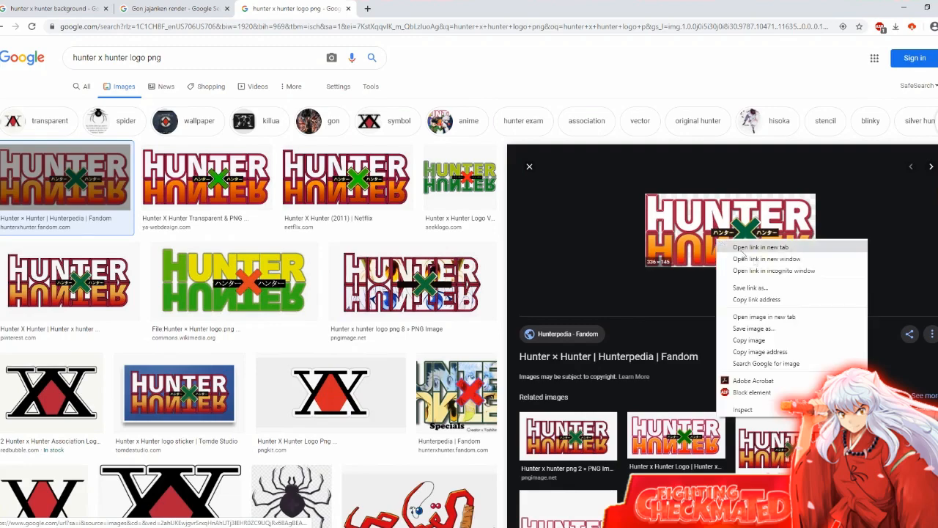
pyautogui.click(755, 328)
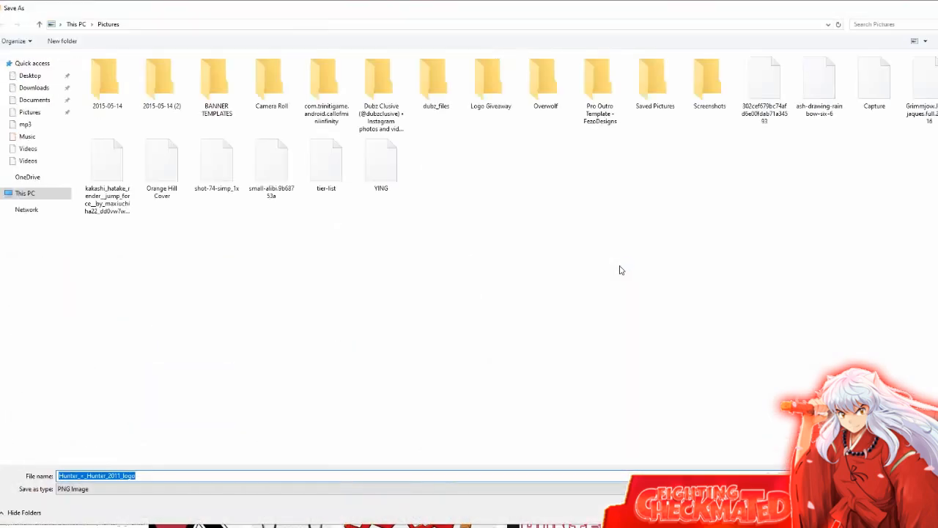
pyautogui.press('Return')
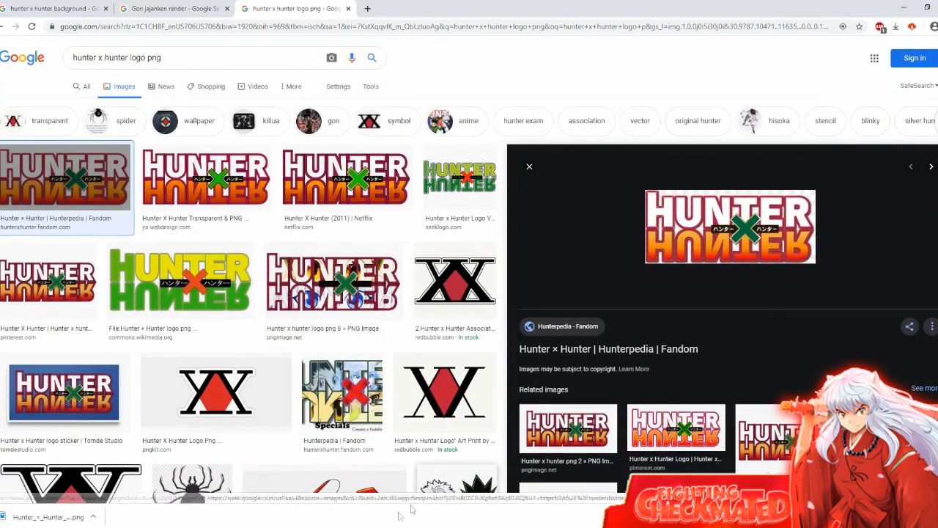
# Switch back to Photoshop, open the saved Hunter × Hunter logo PNG and copy it into the Untitled-1 composition
pyautogui.hotkey('alt', 'Tab')
pyautogui.click(47, 8)
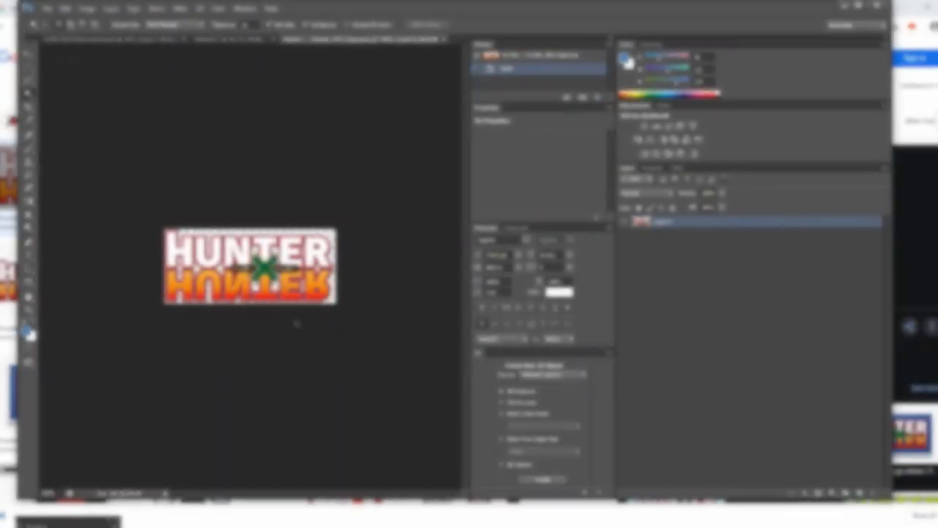
pyautogui.click(28, 55)
pyautogui.moveTo(197, 234); pyautogui.dragTo(188, 267)
# Enlarge the Hunter × Hunter logo with Free Transform to span most of the image, and shift it slightly left toward the centre
pyautogui.click(65, 8)
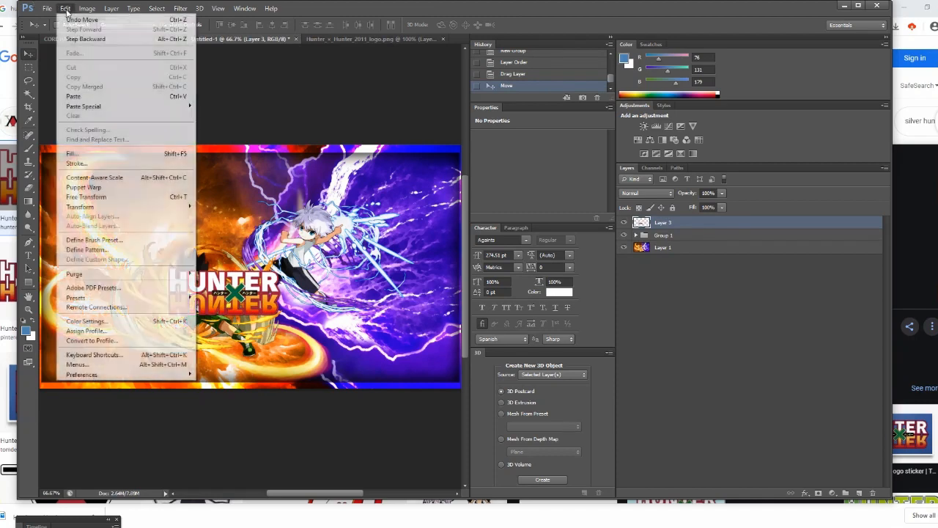
pyautogui.click(141, 197)
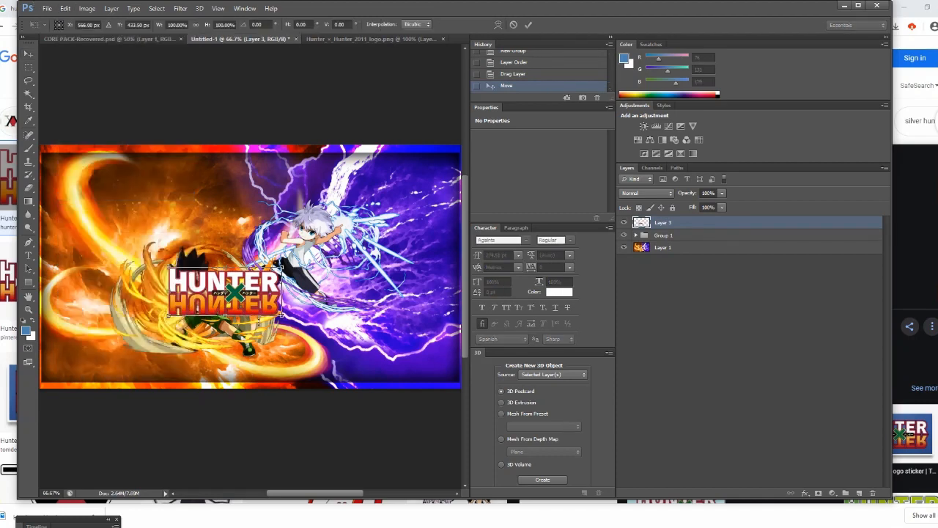
pyautogui.moveTo(260, 291); pyautogui.dragTo(380, 313)
pyautogui.click(527, 24)
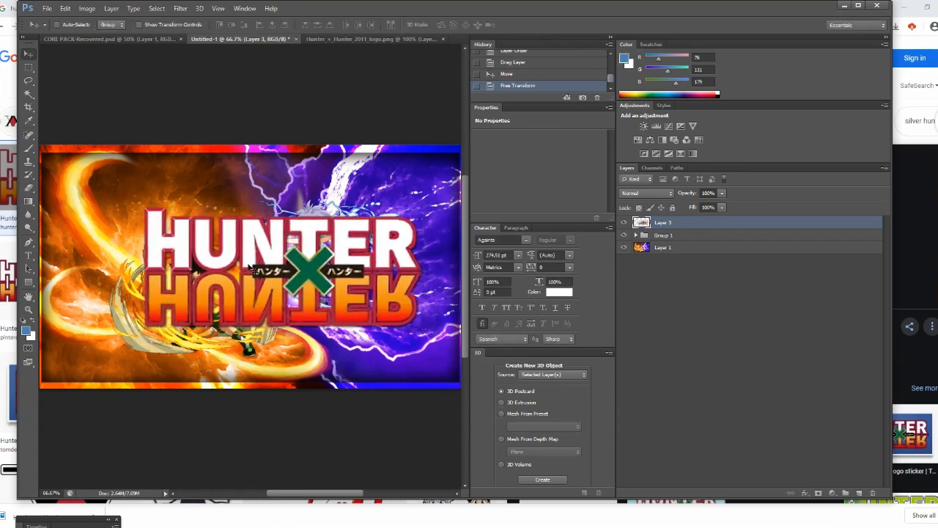
pyautogui.hotkey('ctrl', '-')
pyautogui.hotkey('ctrl', '-')
pyautogui.hotkey('ctrl', '+')
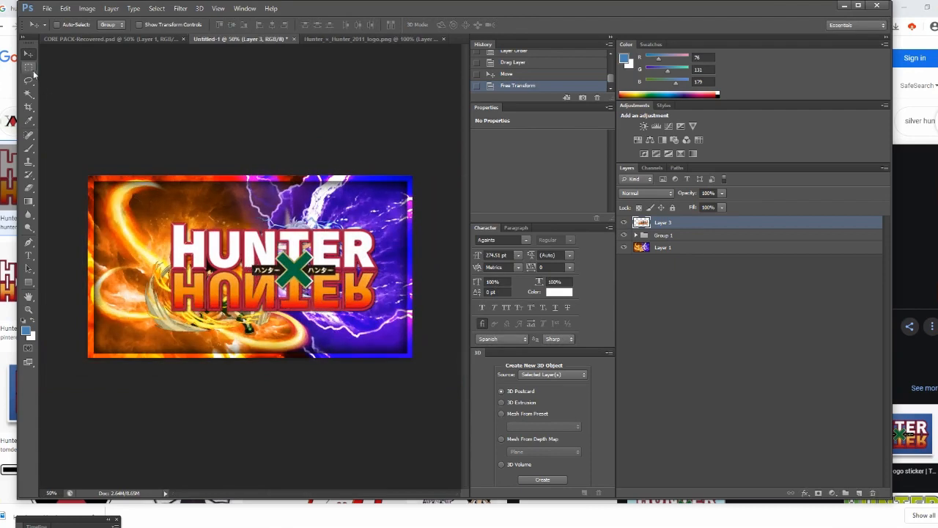
pyautogui.moveTo(293, 253); pyautogui.dragTo(284, 254)
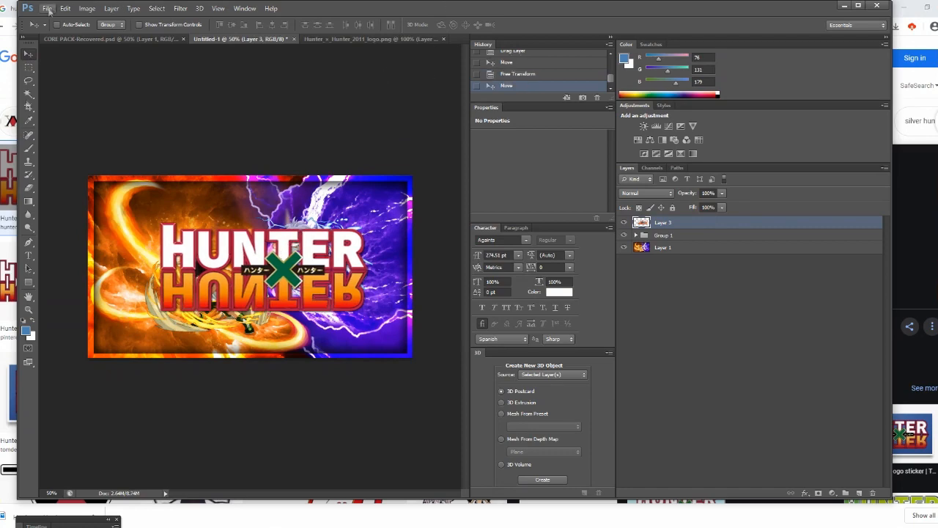
# Switch to the browser's Gon jajanken render results and save the Adult Gon render image in Pictures
pyautogui.click(7, 202)
pyautogui.click(235, 4)
pyautogui.rightClick(739, 145)
pyautogui.click(777, 233)
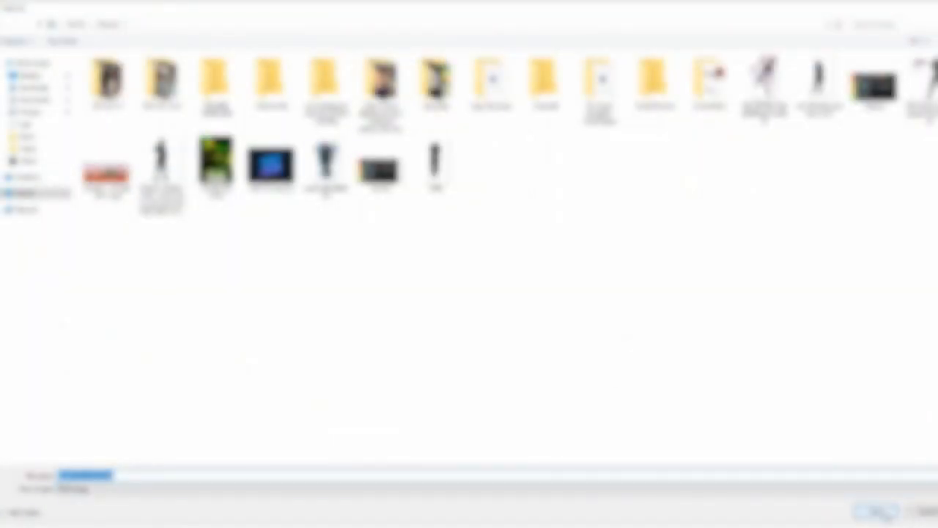
pyautogui.press('Return')
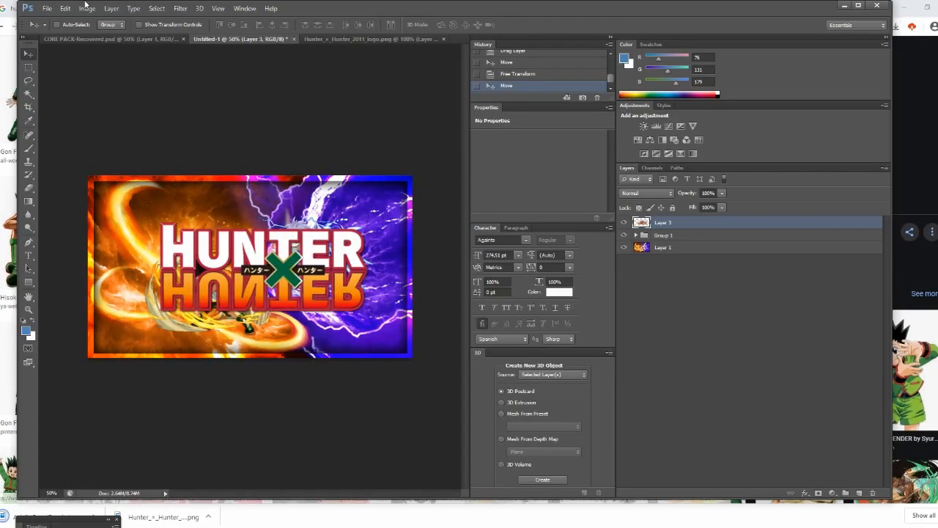
# Open the saved Adult_Gon_(Render).png in Photoshop
pyautogui.click(49, 8)
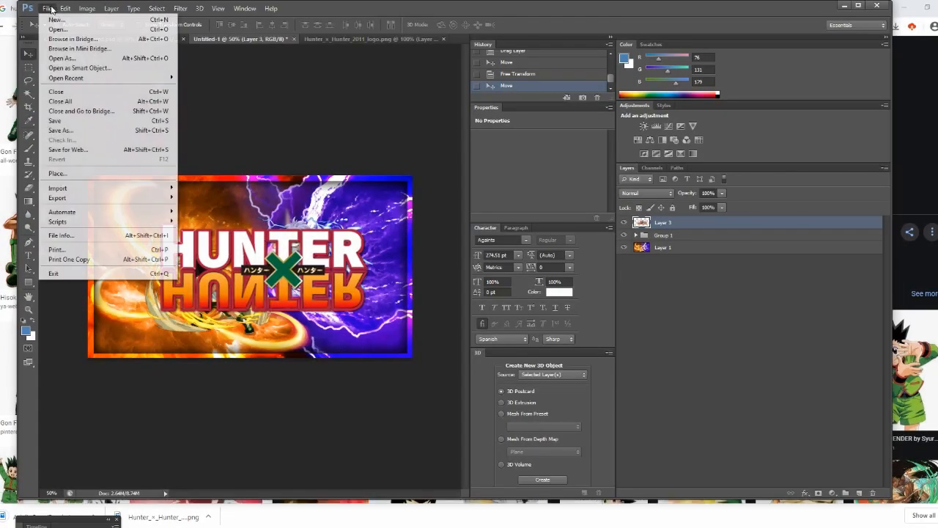
pyautogui.click(58, 29)
pyautogui.write('go')
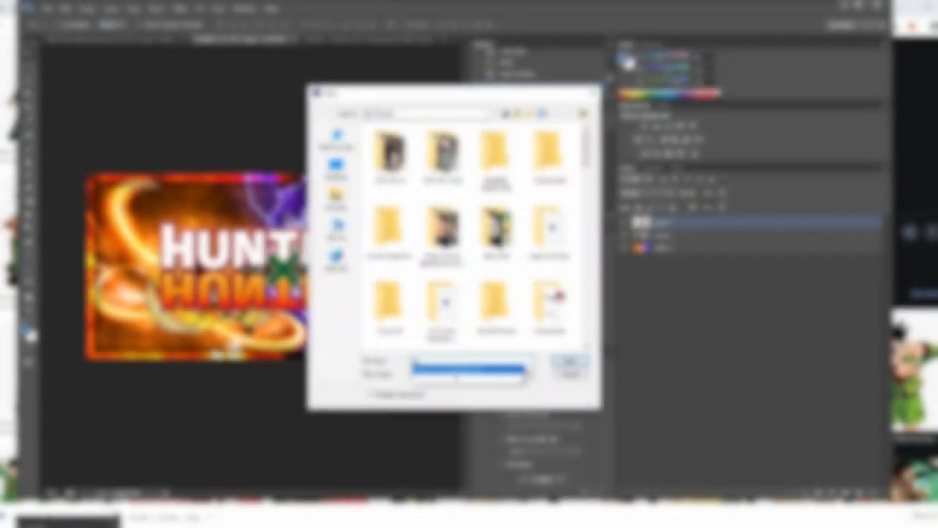
pyautogui.click(523, 370)
pyautogui.click(570, 362)
# Copy the Gon render into the Untitled-1 composition over the logo, and delete that layer again
pyautogui.moveTo(295, 262); pyautogui.dragTo(290, 297)
pyautogui.click(65, 8)
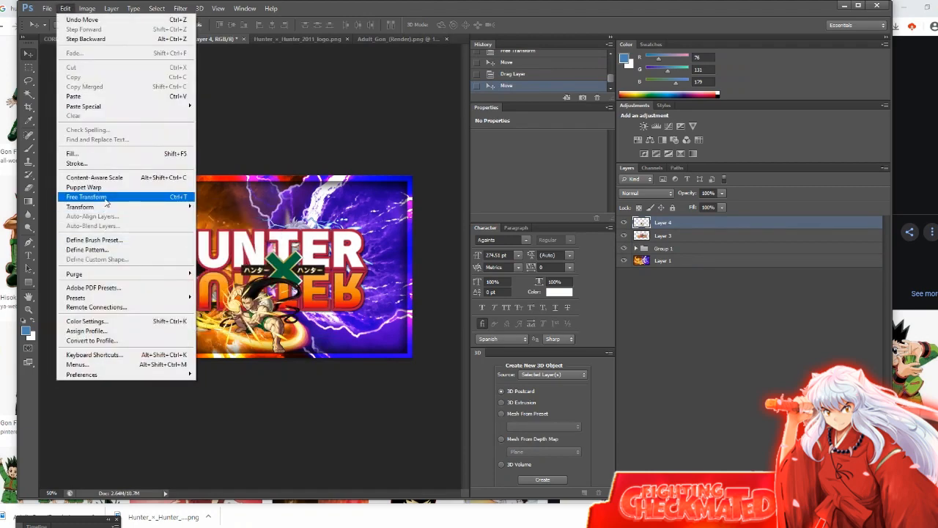
pyautogui.click(664, 229)
pyautogui.press('Delete')
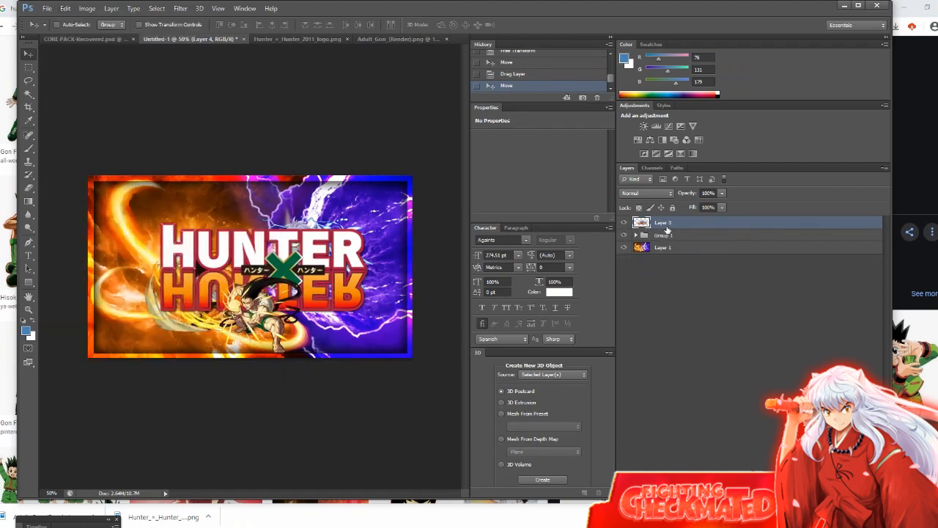
# In Adult_Gon_(Render).png, give the Gon render's layer a 1 px white Stroke effect positioned outside
pyautogui.click(414, 39)
pyautogui.click(858, 5)
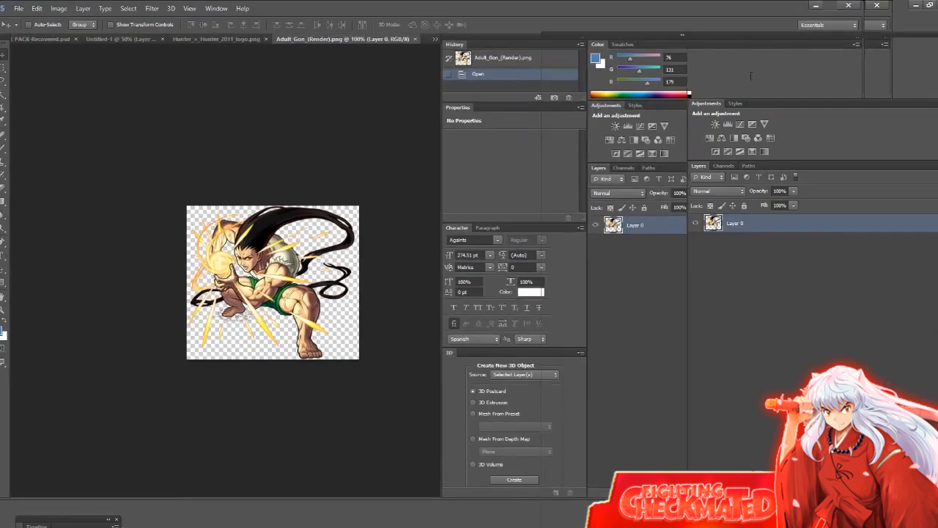
pyautogui.hotkey('ctrl', '+')
pyautogui.hotkey('ctrl', '+')
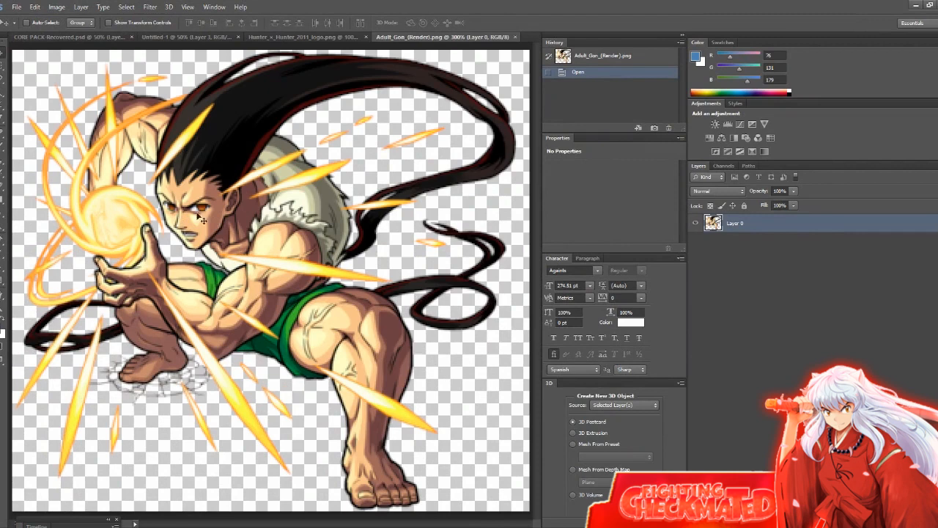
pyautogui.rightClick(764, 224)
pyautogui.click(806, 151)
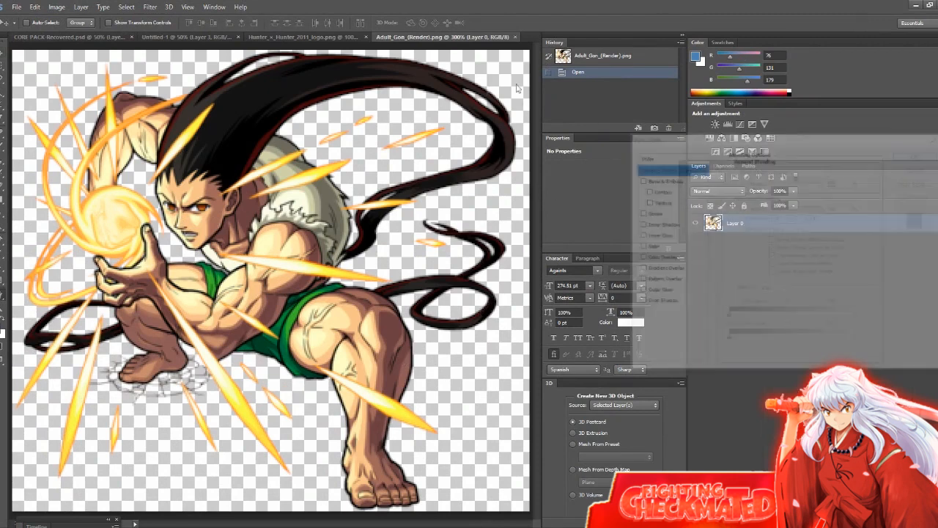
pyautogui.click(639, 213)
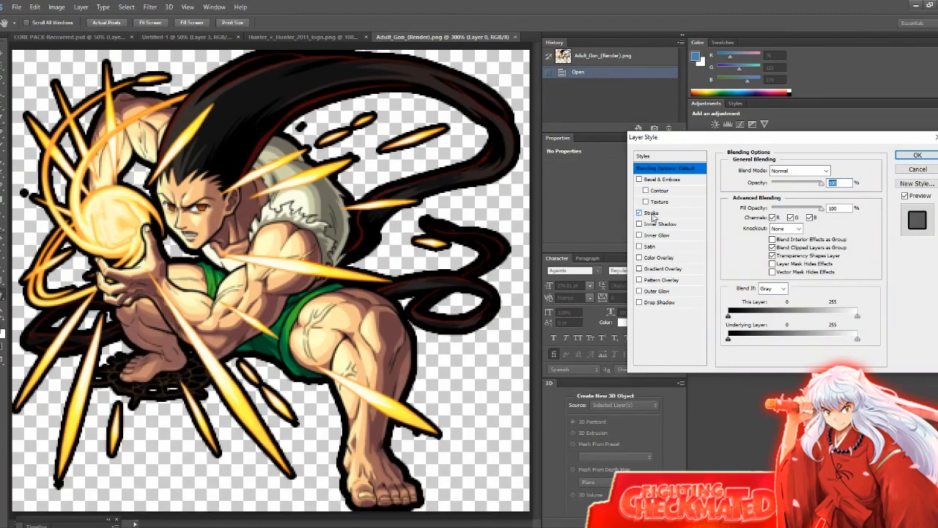
pyautogui.click(652, 213)
pyautogui.moveTo(766, 172); pyautogui.dragTo(756, 172)
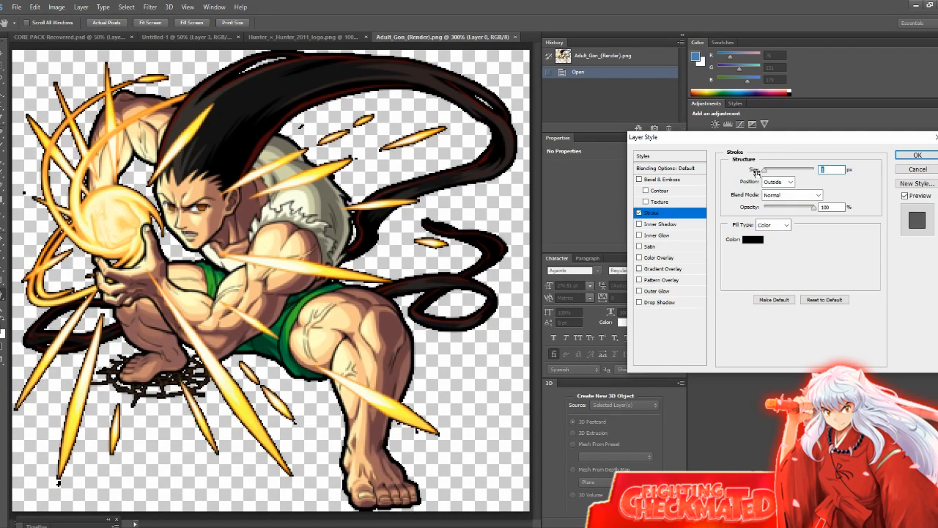
pyautogui.click(750, 242)
pyautogui.click(454, 328)
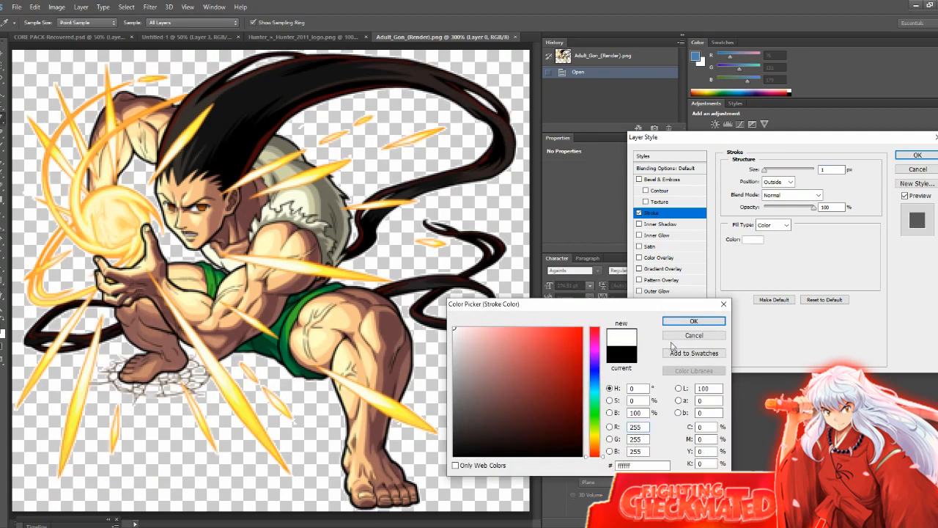
pyautogui.click(692, 322)
# Add an orange Outer Glow in Color Dodge blend mode to the render and enlarge the glow's size moderately
pyautogui.click(657, 292)
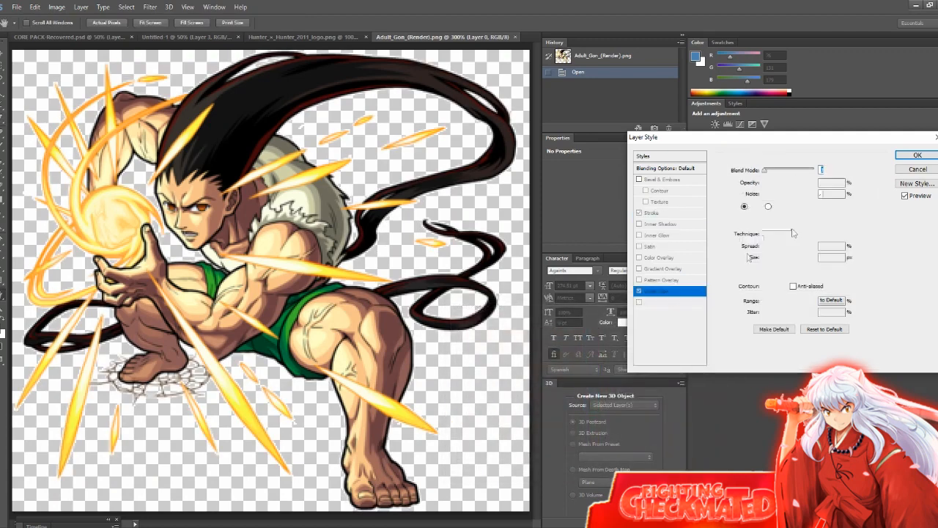
pyautogui.click(754, 206)
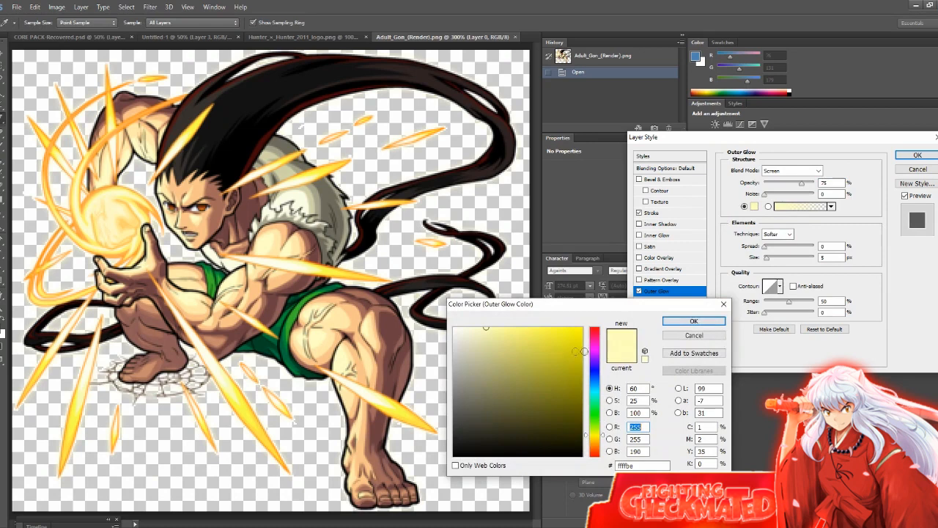
pyautogui.click(594, 445)
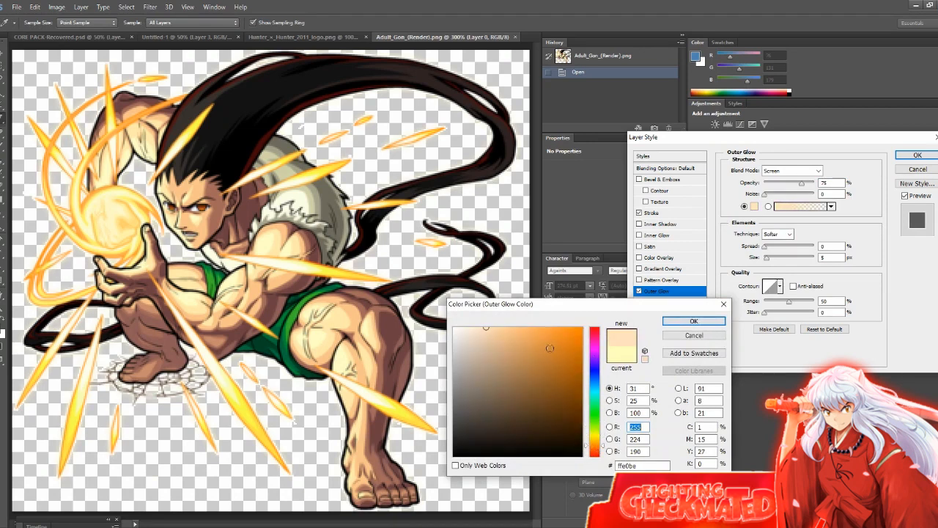
pyautogui.click(550, 348)
pyautogui.click(693, 321)
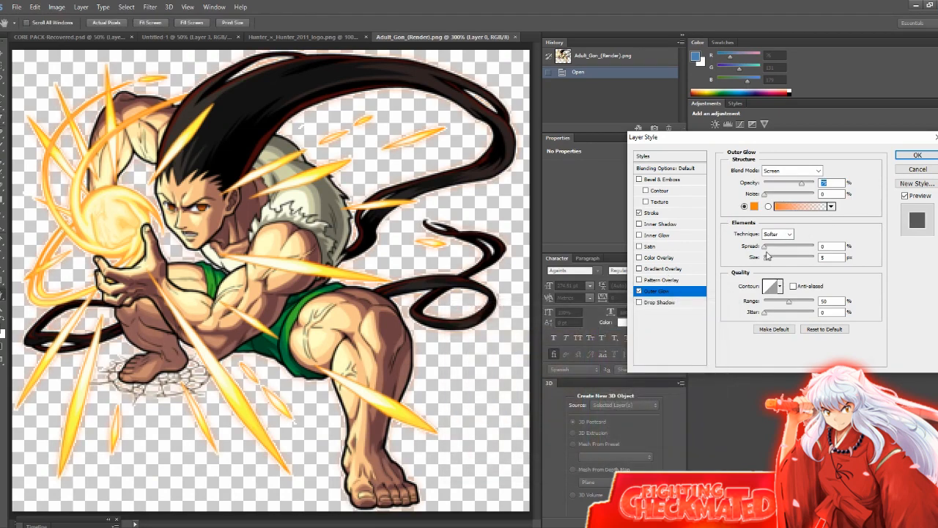
pyautogui.click(776, 171)
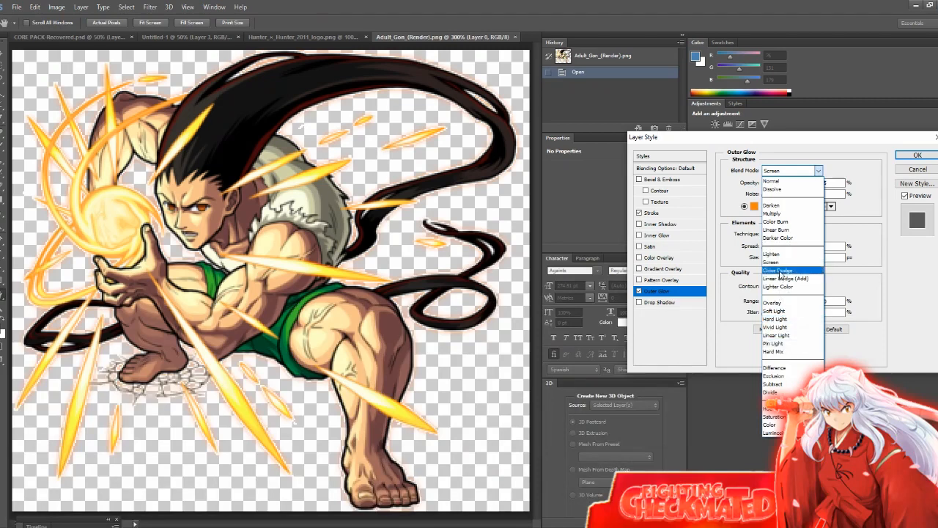
pyautogui.click(779, 271)
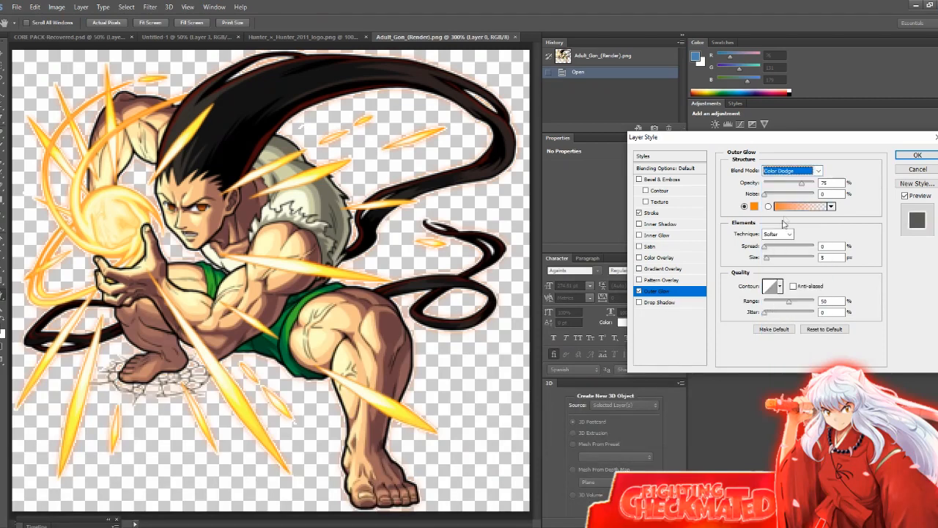
pyautogui.moveTo(768, 260); pyautogui.dragTo(771, 262)
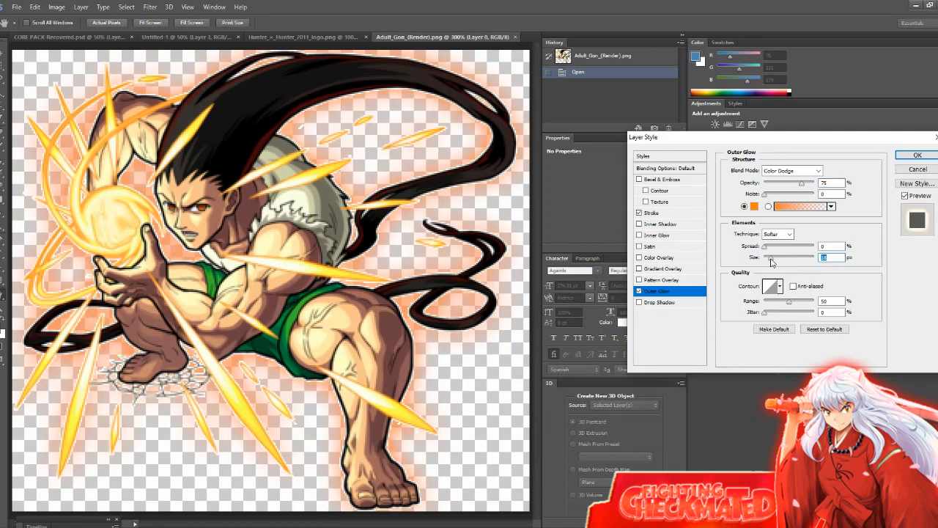
# Add an Inner Glow to the render with Color Dodge blend mode and a saturated orange colour
pyautogui.click(639, 236)
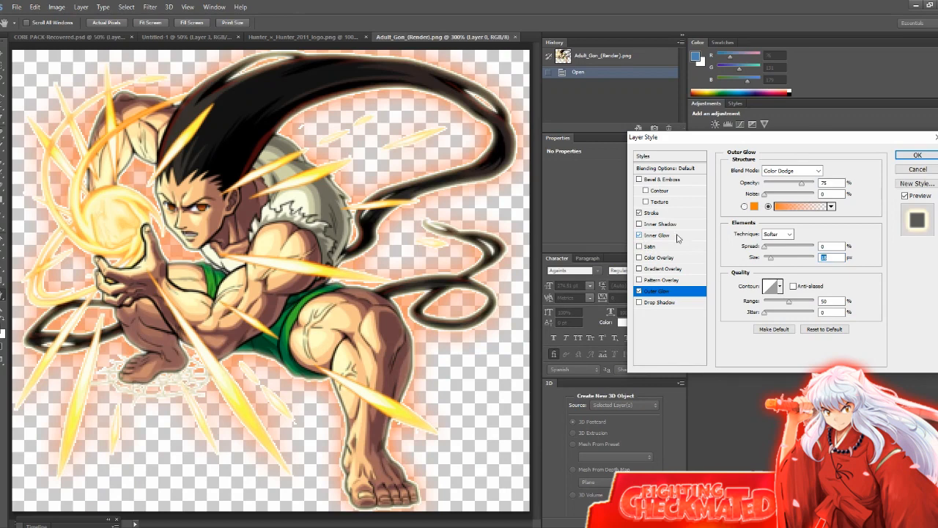
pyautogui.click(677, 236)
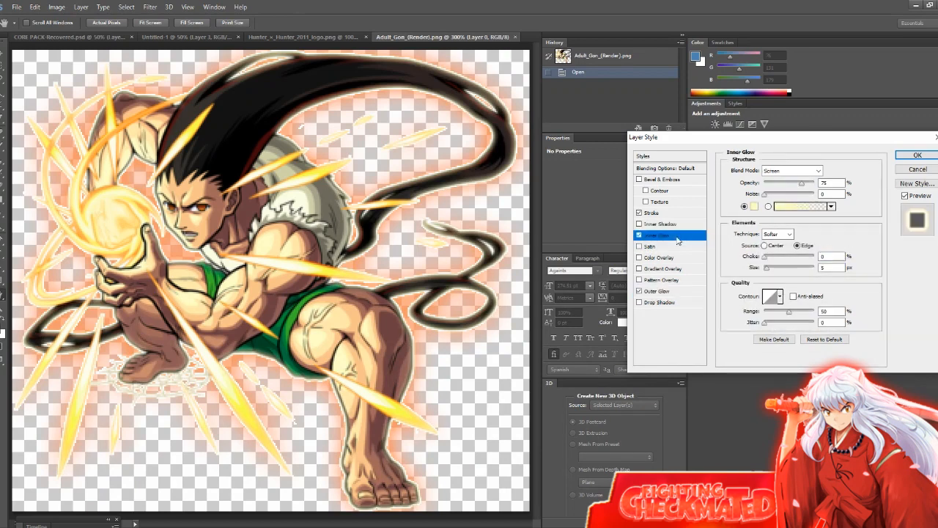
pyautogui.click(783, 170)
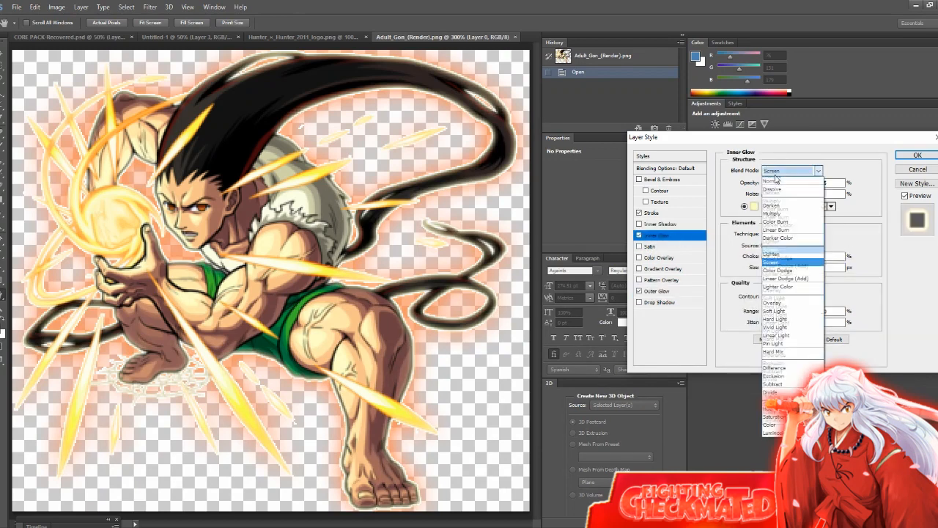
pyautogui.click(778, 271)
pyautogui.click(753, 207)
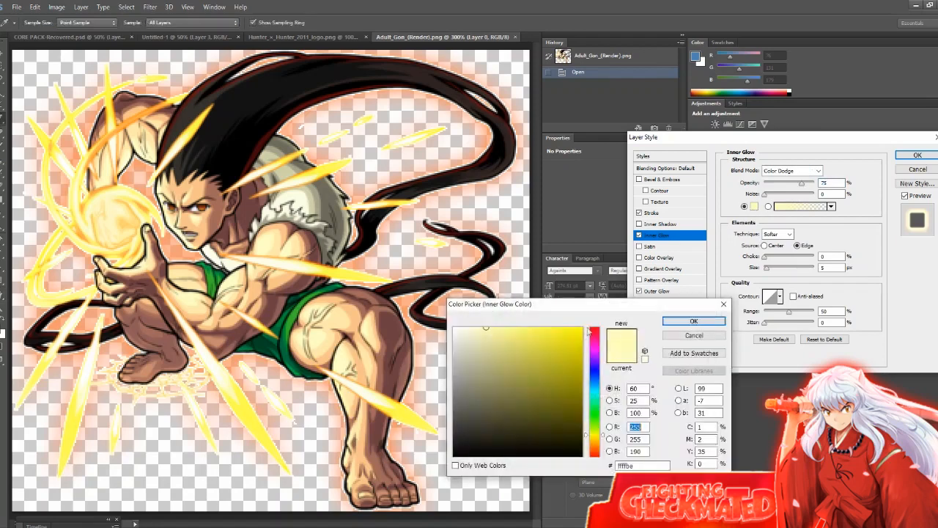
pyautogui.moveTo(599, 389); pyautogui.dragTo(595, 447)
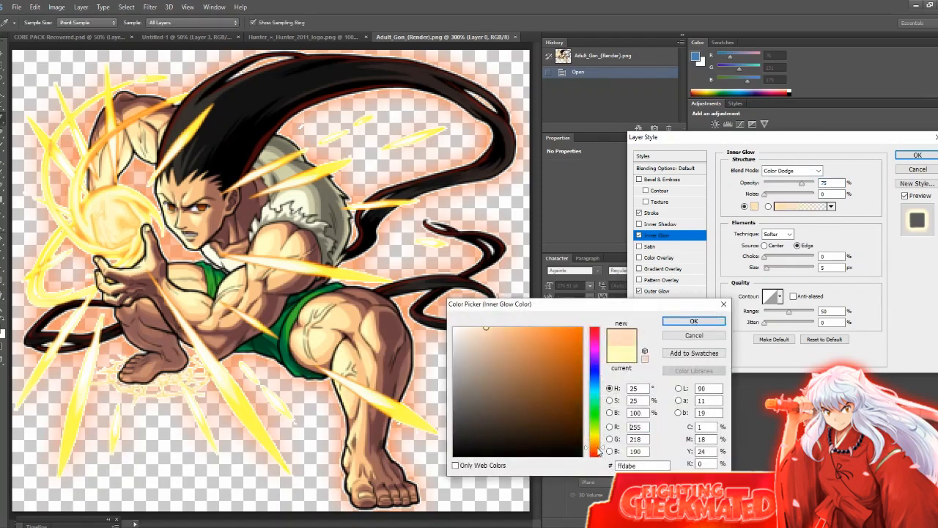
pyautogui.click(577, 333)
pyautogui.click(693, 321)
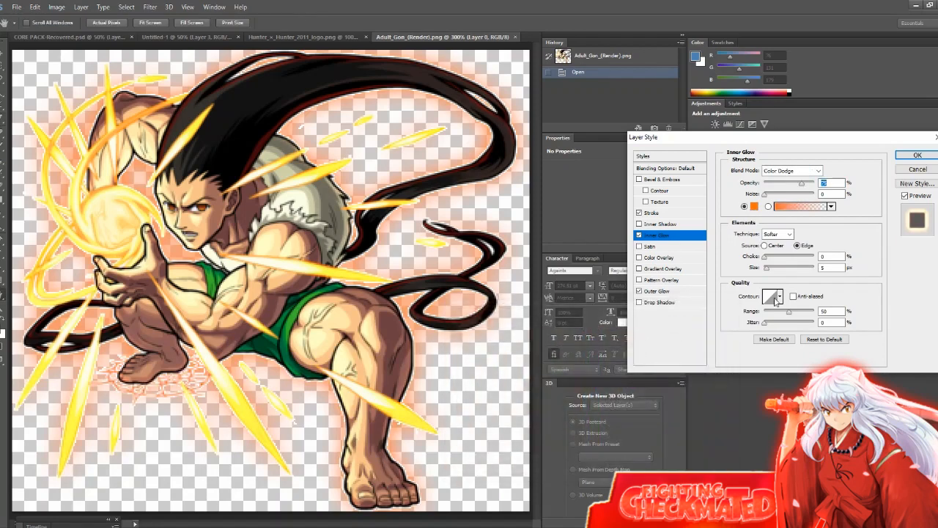
# Set the Inner Glow's size to 40 px, raise its opacity to nearly full, and apply the layer style
pyautogui.moveTo(773, 265); pyautogui.dragTo(776, 271)
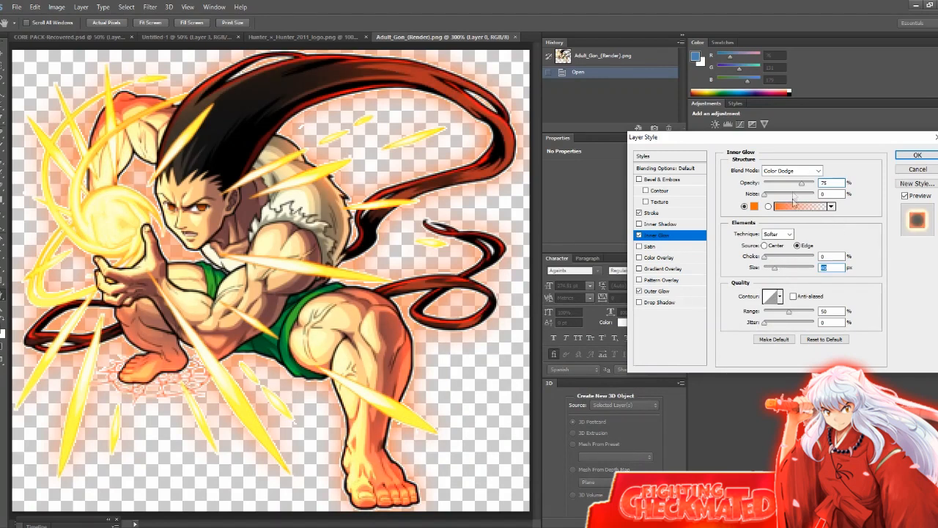
pyautogui.moveTo(804, 183); pyautogui.dragTo(820, 184)
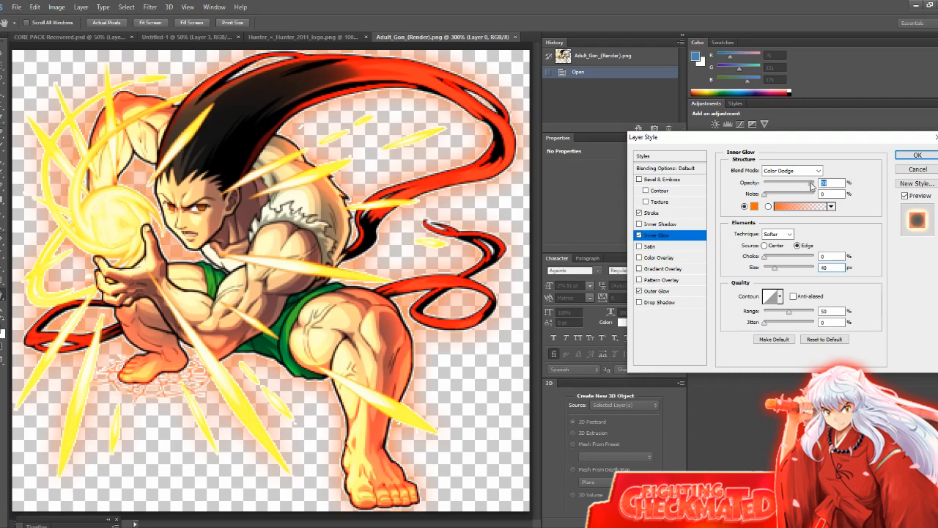
pyautogui.click(917, 155)
pyautogui.hotkey('ctrl', '-')
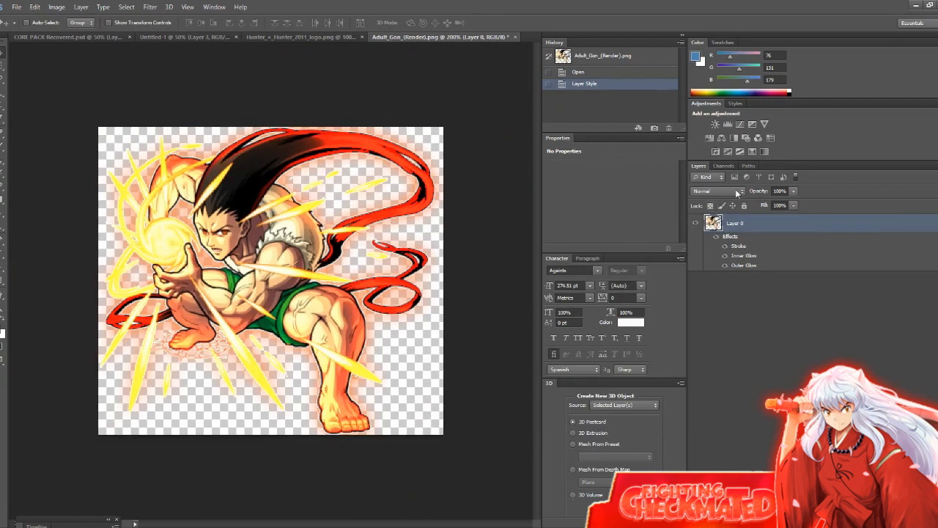
# Duplicate the styled render layer, disable the copy's effects, and rasterize the copy's layer style
pyautogui.hotkey('ctrl', 'j')
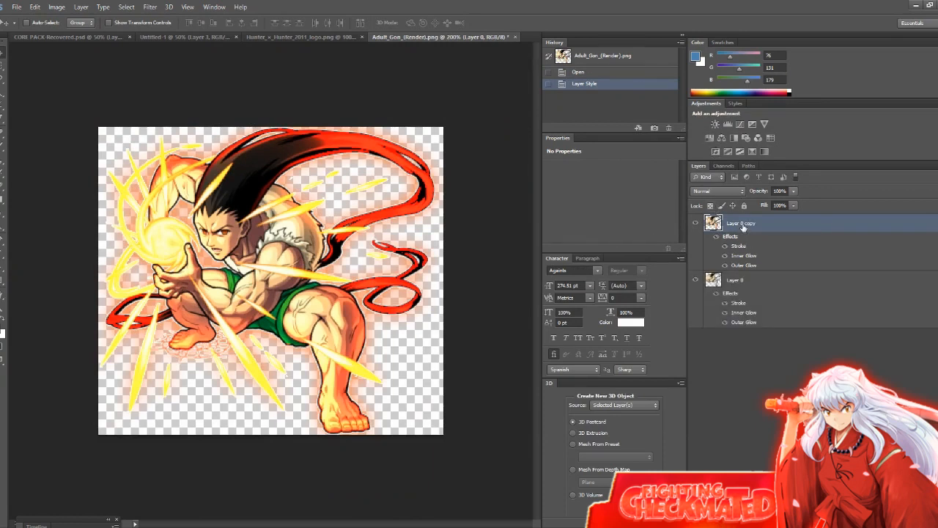
pyautogui.click(716, 237)
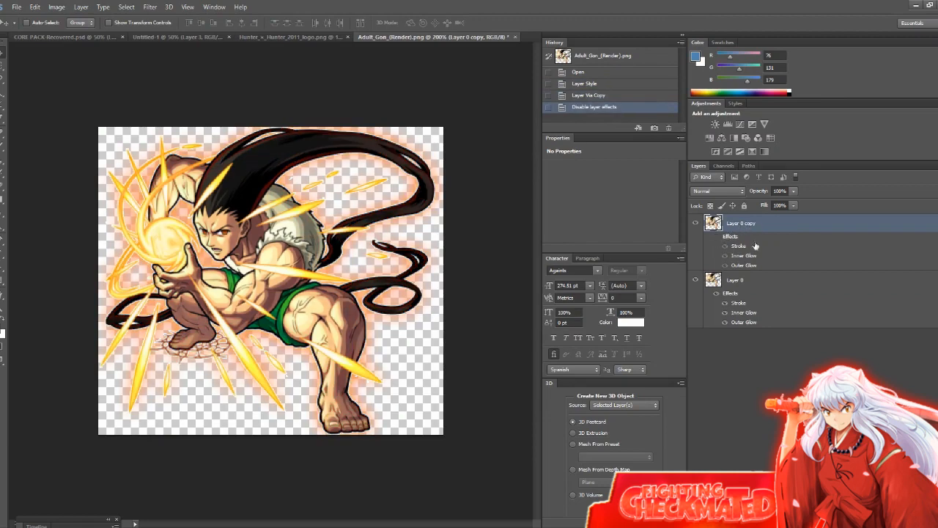
pyautogui.rightClick(748, 223)
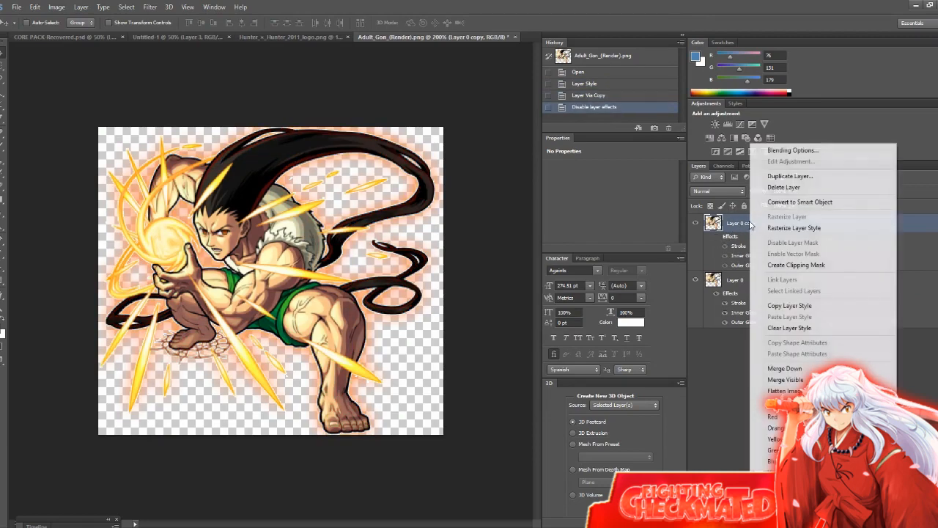
pyautogui.click(797, 228)
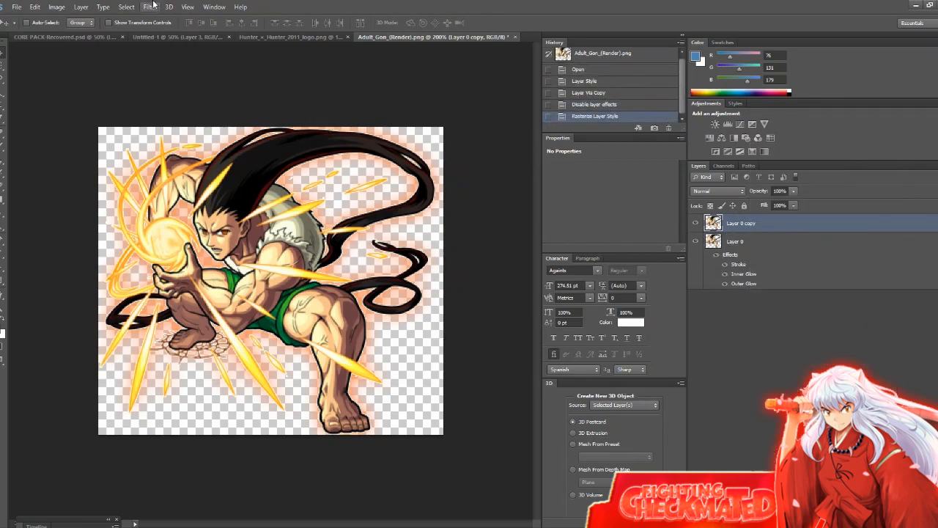
# Load the outline of Layer 0 copy as a selection and switch to the Quick Selection tool
pyautogui.click(1, 96)
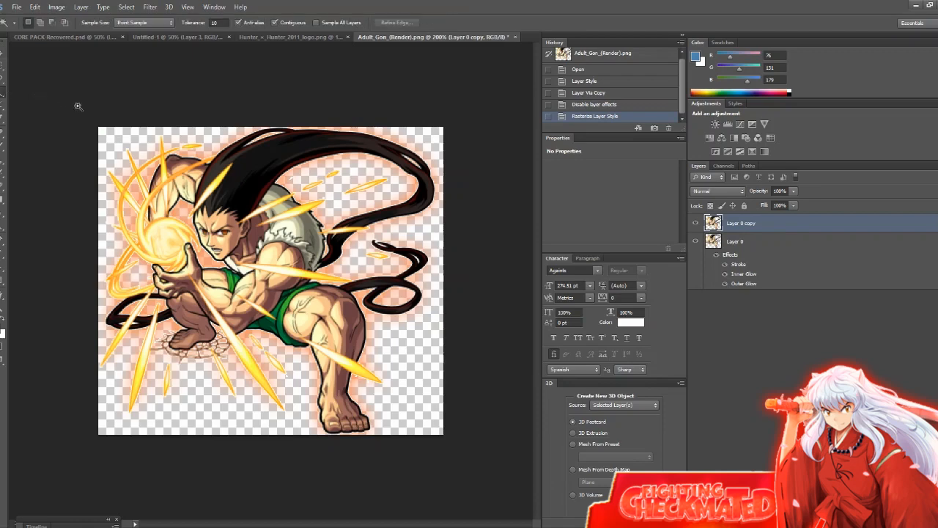
pyautogui.rightClick(80, 109)
pyautogui.click(43, 104)
pyautogui.keyDown('ctrl'); pyautogui.click(713, 223); pyautogui.keyUp('ctrl')
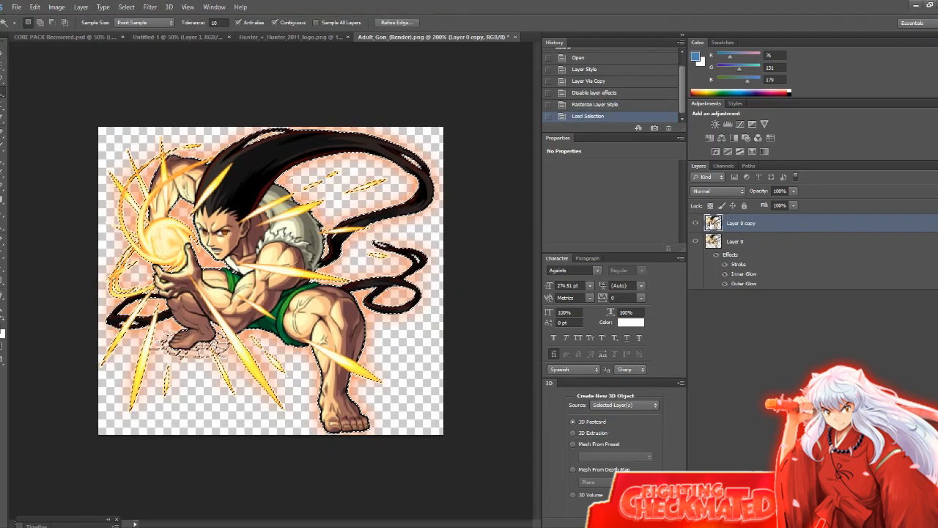
pyautogui.rightClick(270, 215)
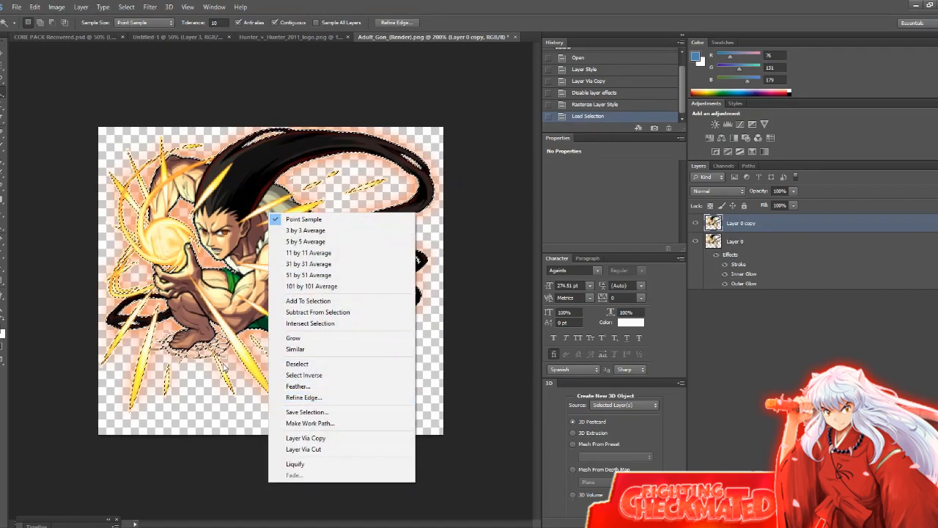
pyautogui.click(4, 95)
pyautogui.rightClick(4, 94)
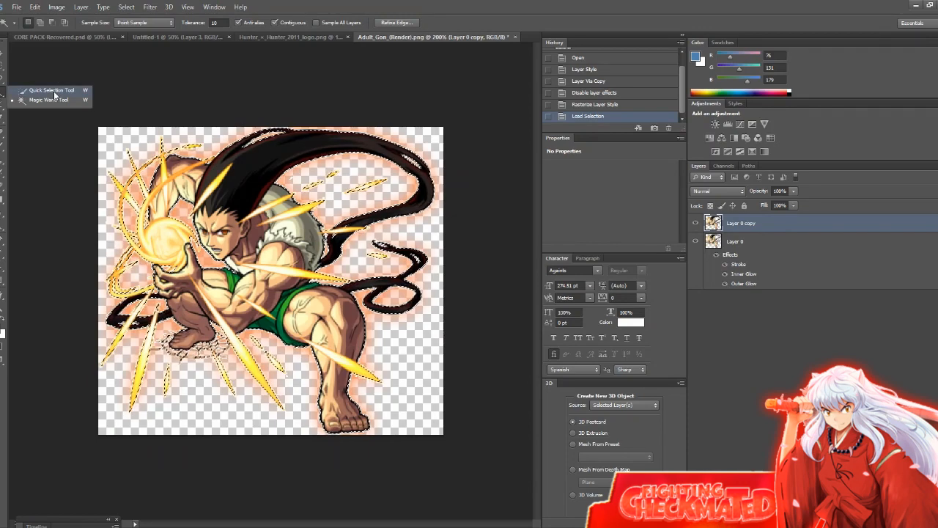
pyautogui.click(51, 90)
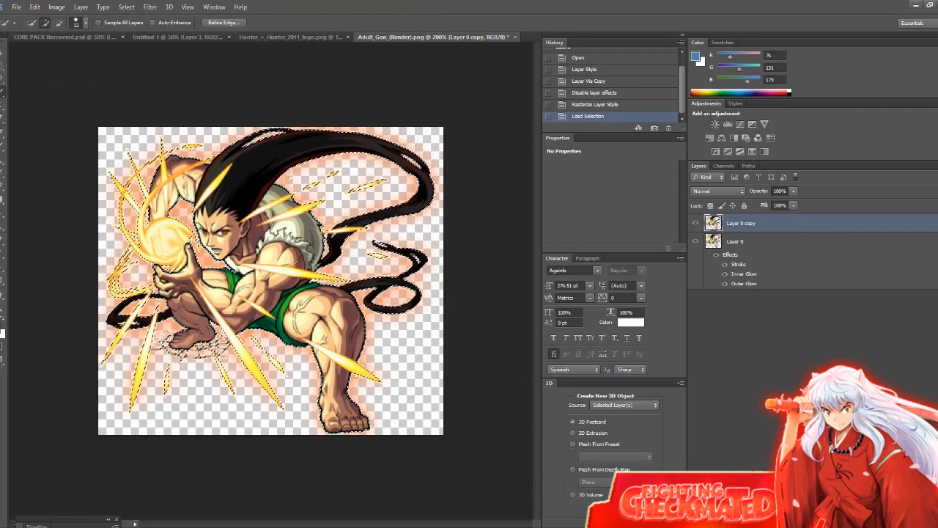
# Create a new layer and stroke the loaded selection on its outside with a 3 px bright orange line
pyautogui.hotkey('ctrl', 'shift', 'alt', 'n')
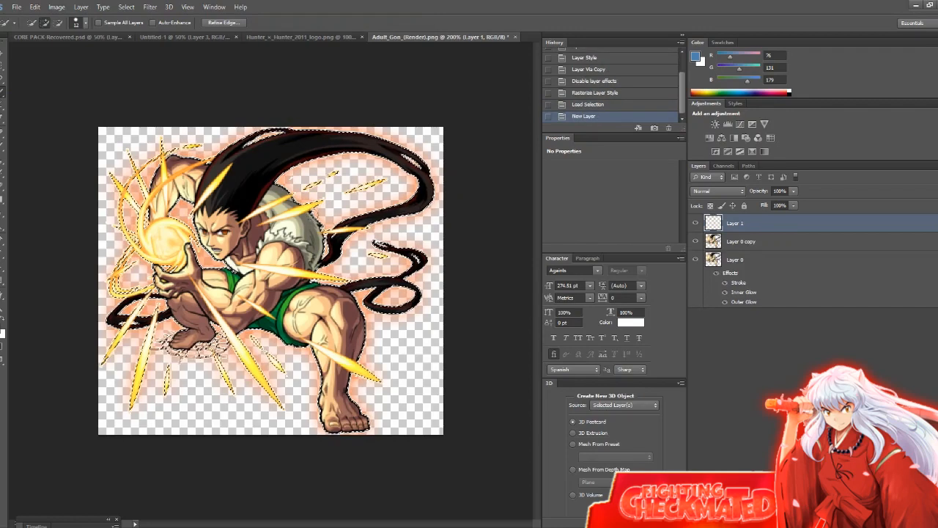
pyautogui.rightClick(302, 226)
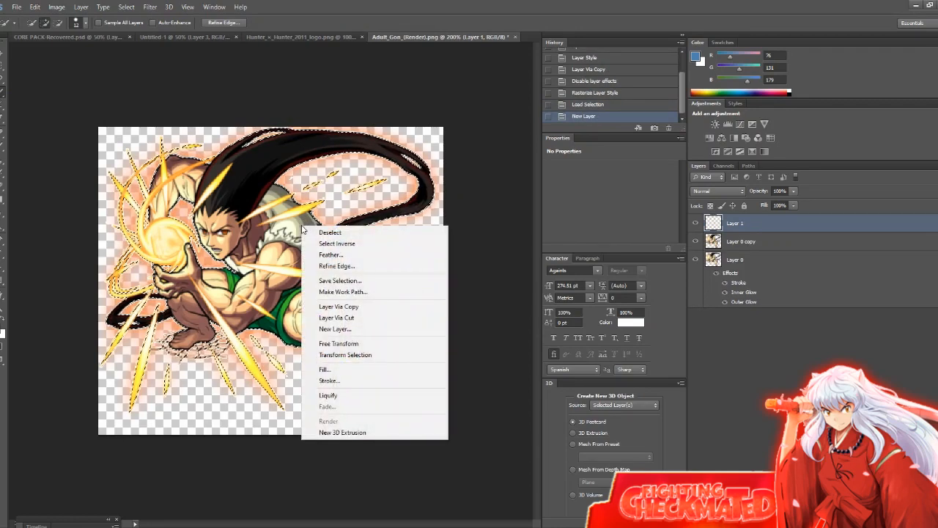
pyautogui.click(350, 380)
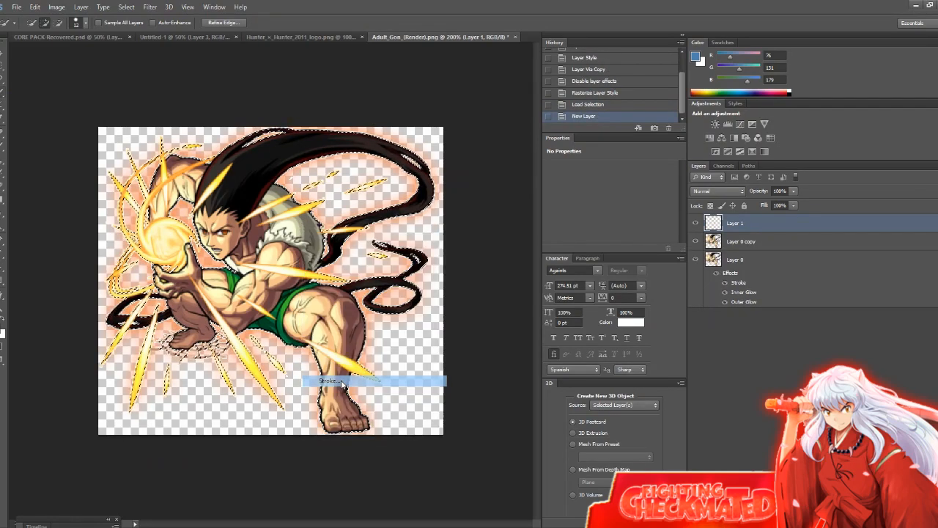
pyautogui.click(446, 174)
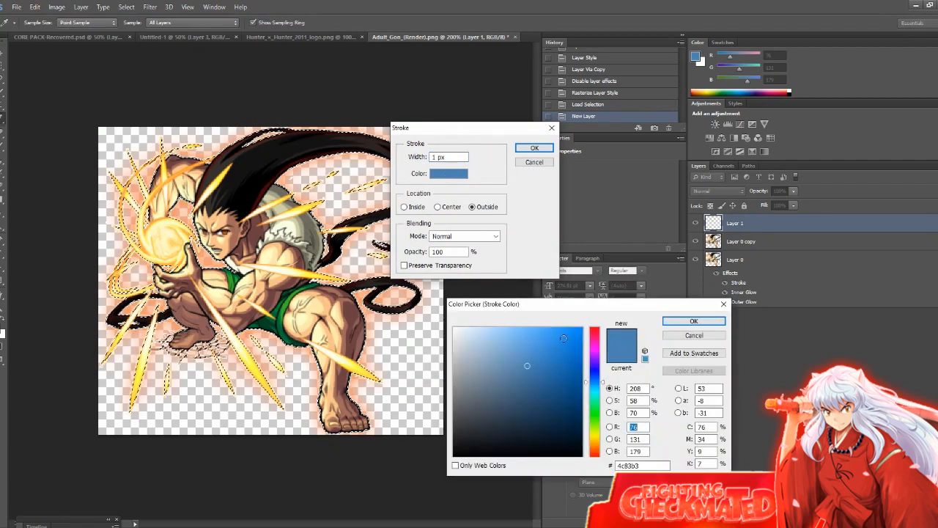
pyautogui.moveTo(597, 442); pyautogui.dragTo(597, 445)
pyautogui.moveTo(562, 343)
pyautogui.mouseDown()
pyautogui.moveTo(580, 329)
pyautogui.moveTo(700, 299)
pyautogui.mouseUp()
pyautogui.click(693, 323)
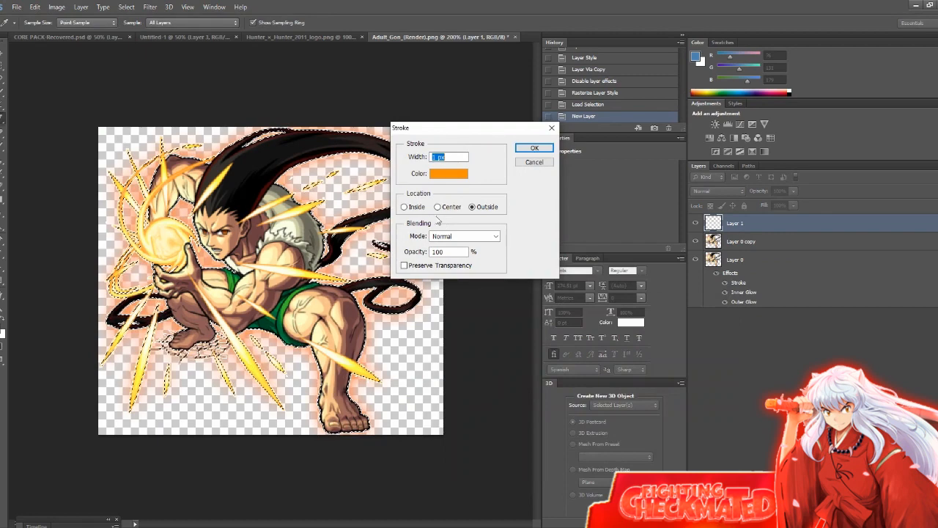
pyautogui.write('3')
pyautogui.click(535, 148)
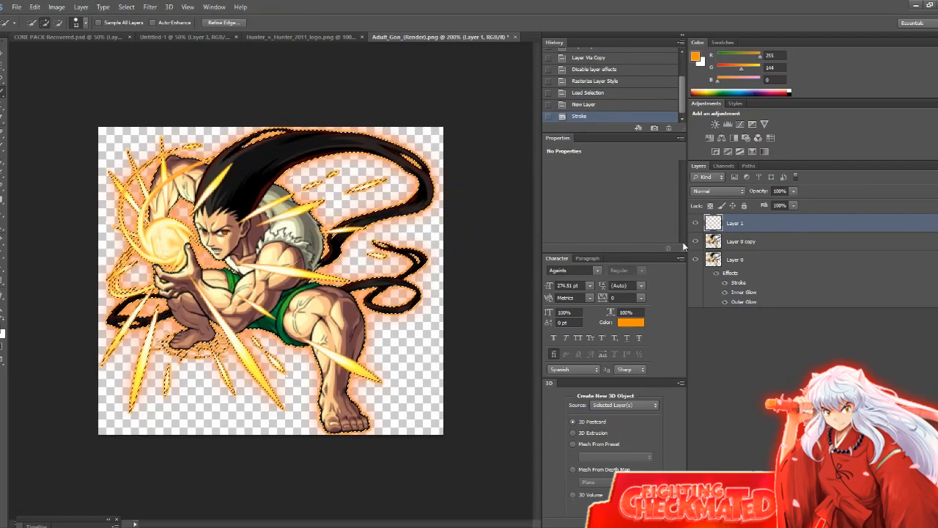
# Clear and deselect the render area on Layer 0 copy, and compare the image with Layer 1 hidden and shown
pyautogui.click(776, 241)
pyautogui.press('Delete')
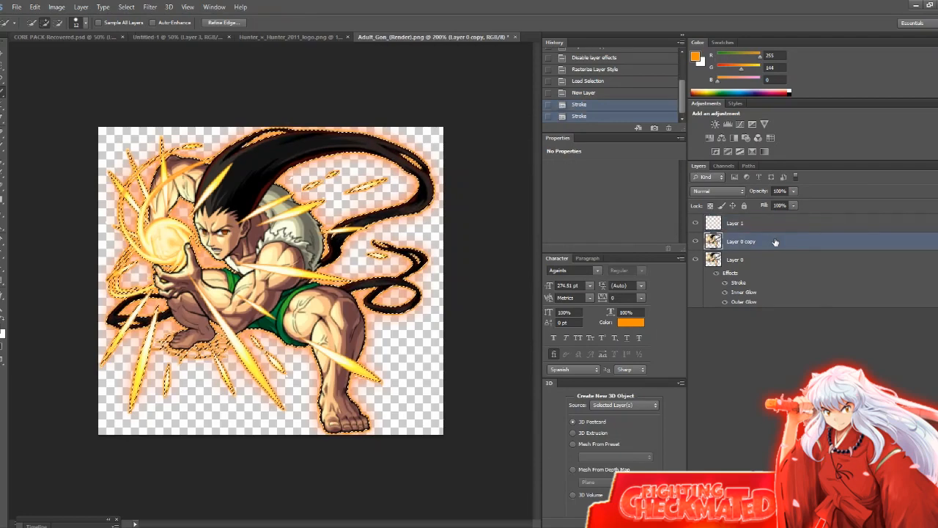
pyautogui.click(486, 249)
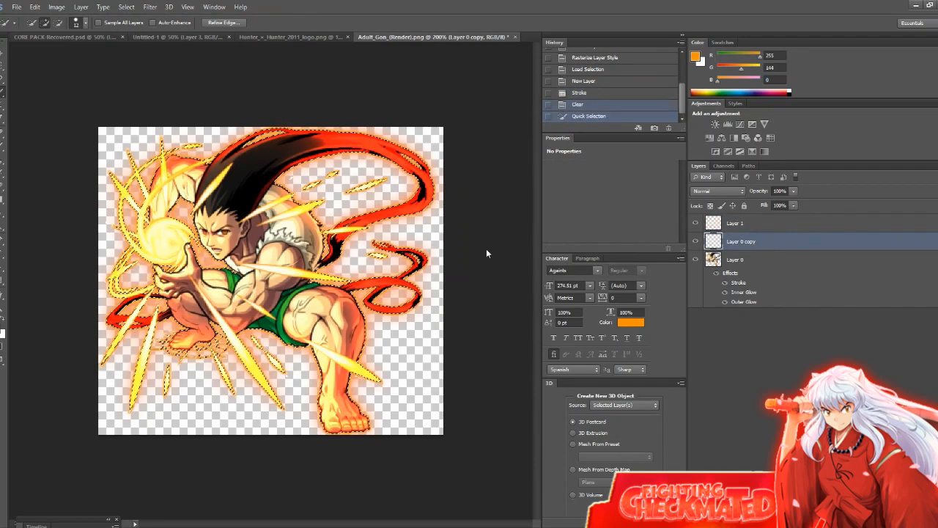
pyautogui.click(733, 224)
pyautogui.click(696, 224)
pyautogui.click(696, 223)
pyautogui.click(697, 223)
pyautogui.click(696, 224)
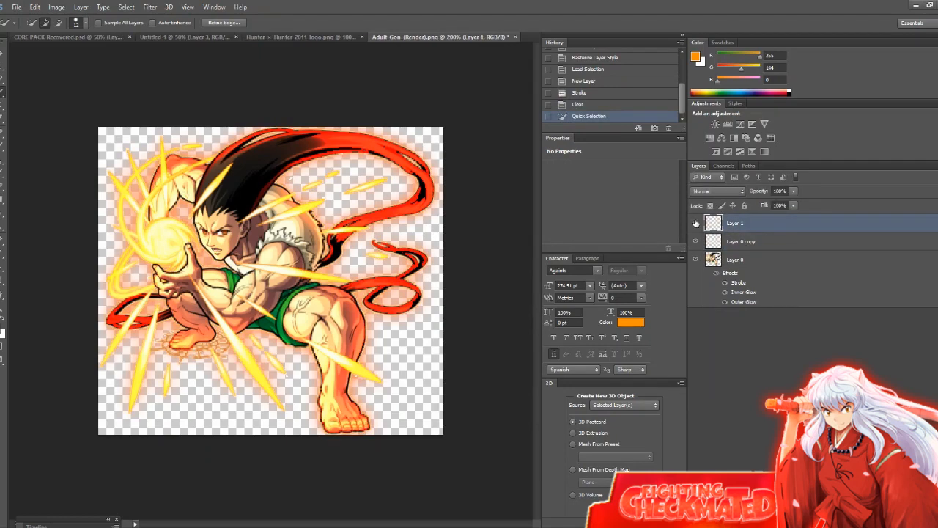
# Add an Outer Glow to Layer 1 with Normal blend mode, 100% opacity and a 2 px size
pyautogui.rightClick(769, 229)
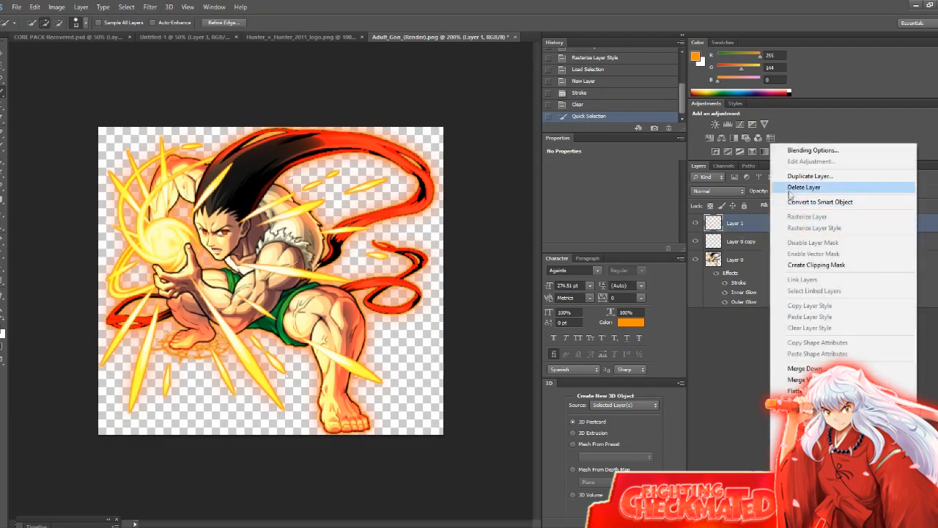
pyautogui.click(791, 154)
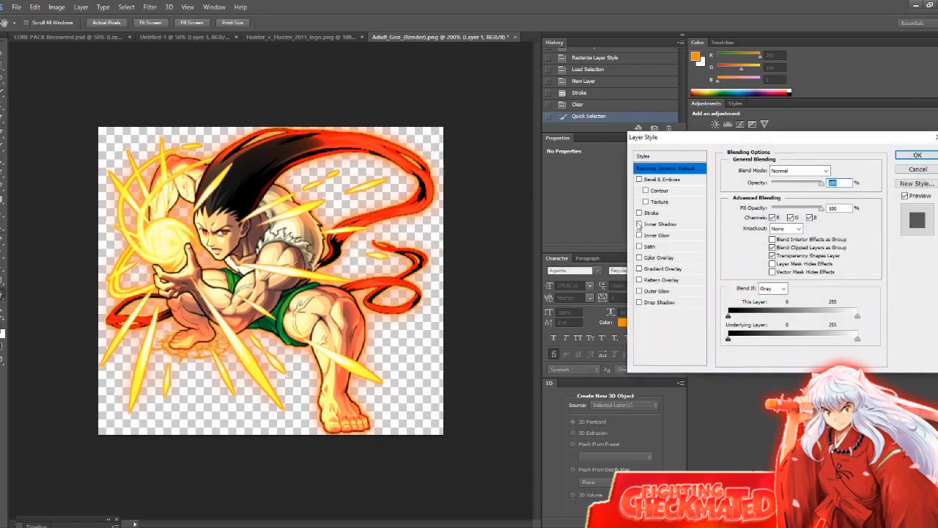
pyautogui.click(652, 292)
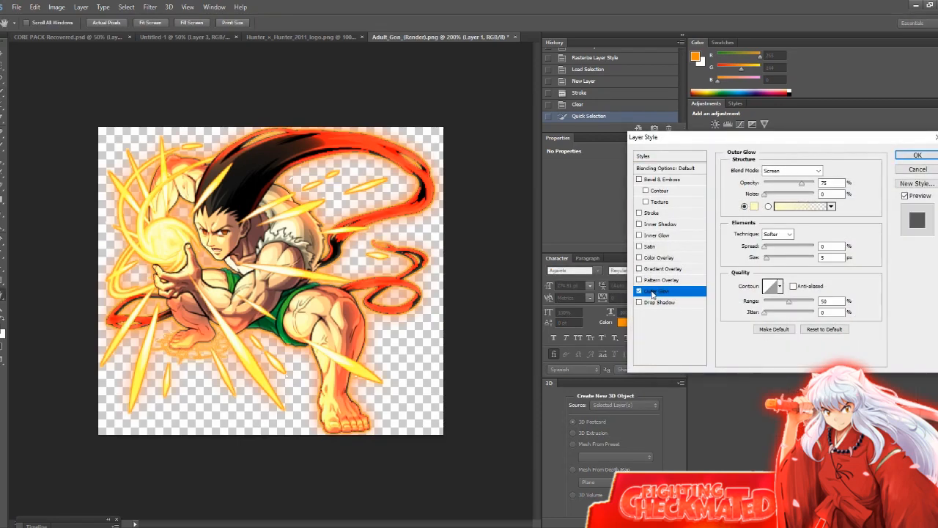
pyautogui.moveTo(801, 186); pyautogui.dragTo(819, 187)
pyautogui.click(795, 174)
pyautogui.click(781, 182)
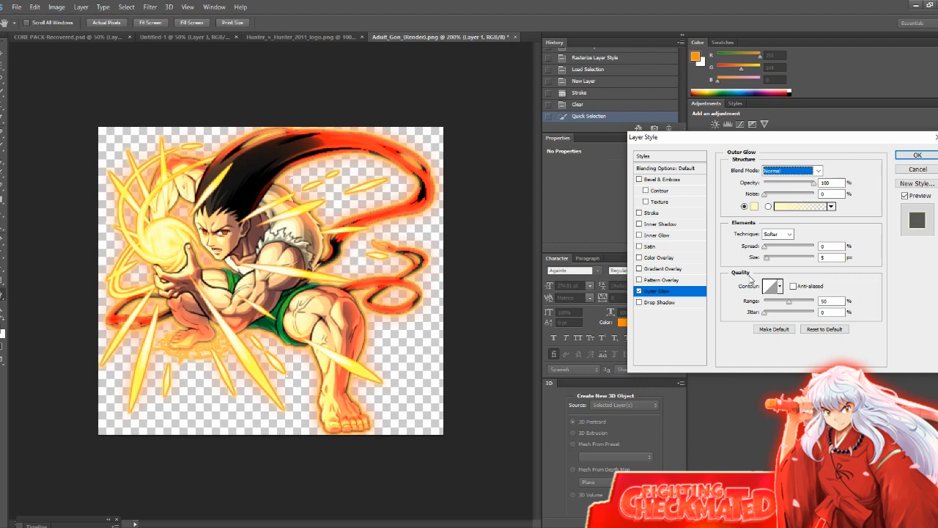
pyautogui.moveTo(766, 258); pyautogui.dragTo(766, 259)
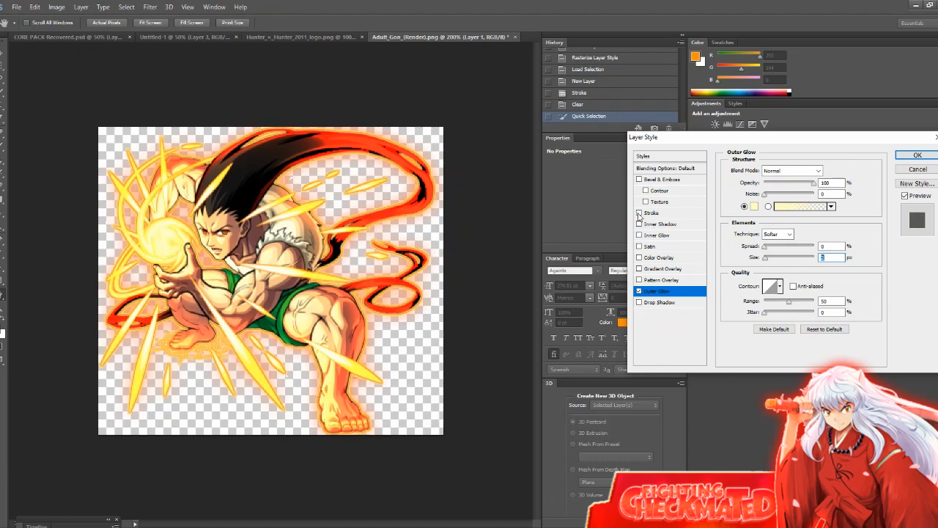
# Enable Inner Glow for Layer 1 and set the Outer Glow's colour to white (ffffff)
pyautogui.click(640, 236)
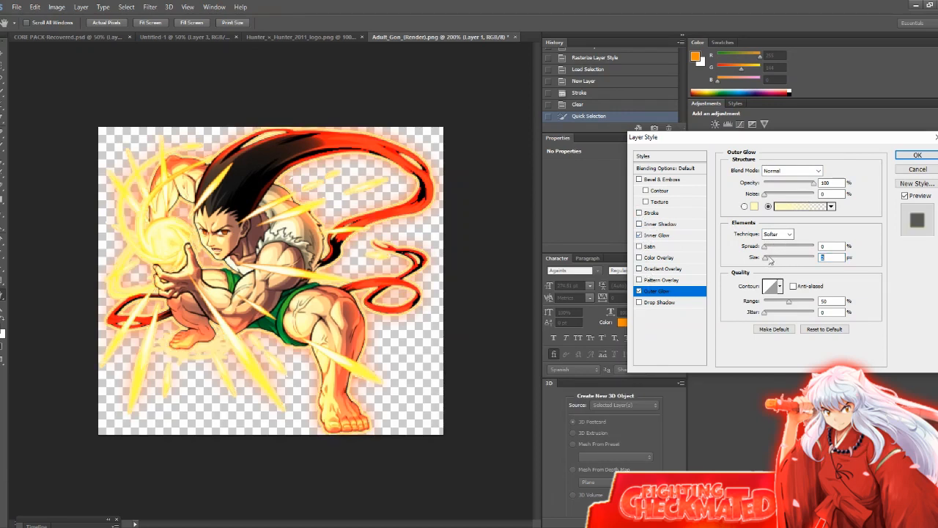
pyautogui.click(753, 206)
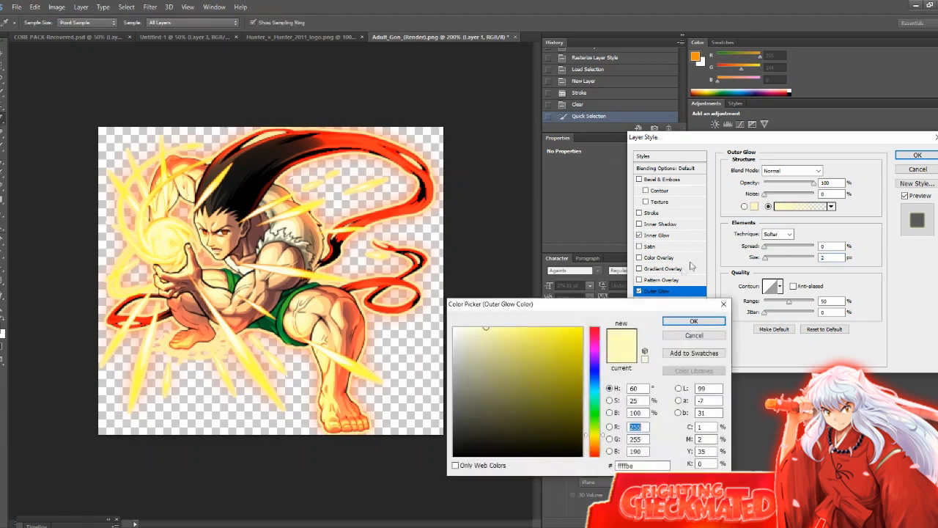
pyautogui.moveTo(532, 391); pyautogui.dragTo(455, 310)
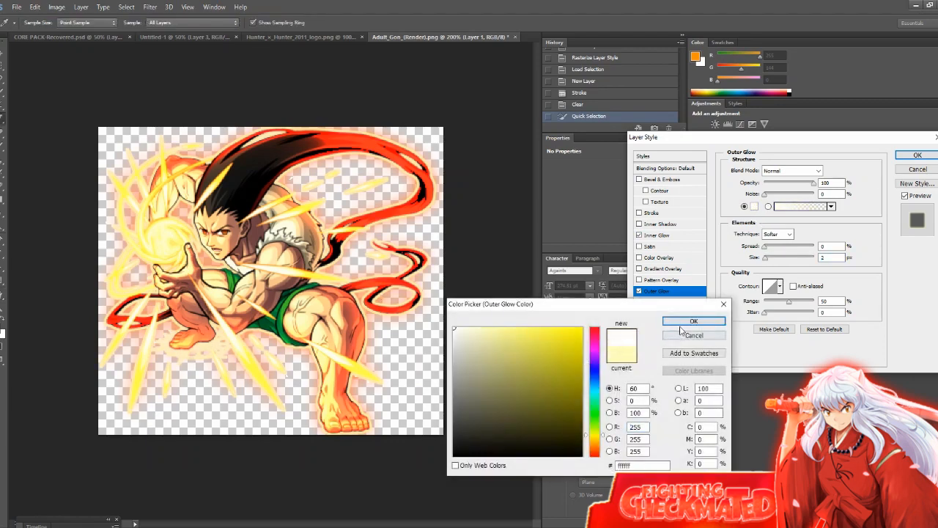
pyautogui.click(682, 323)
# Set the Outer Glow's blend mode to Color Dodge, reduce its size further, and apply the layer style
pyautogui.click(810, 175)
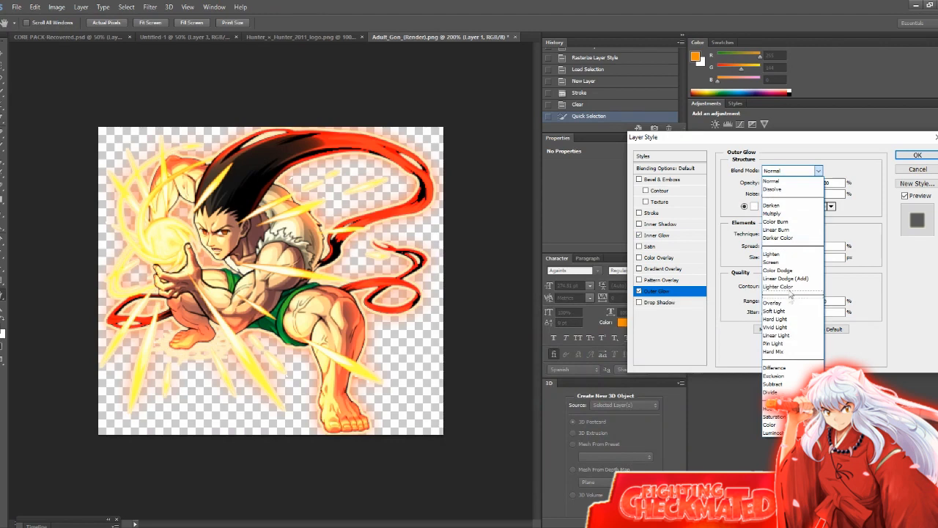
pyautogui.click(784, 272)
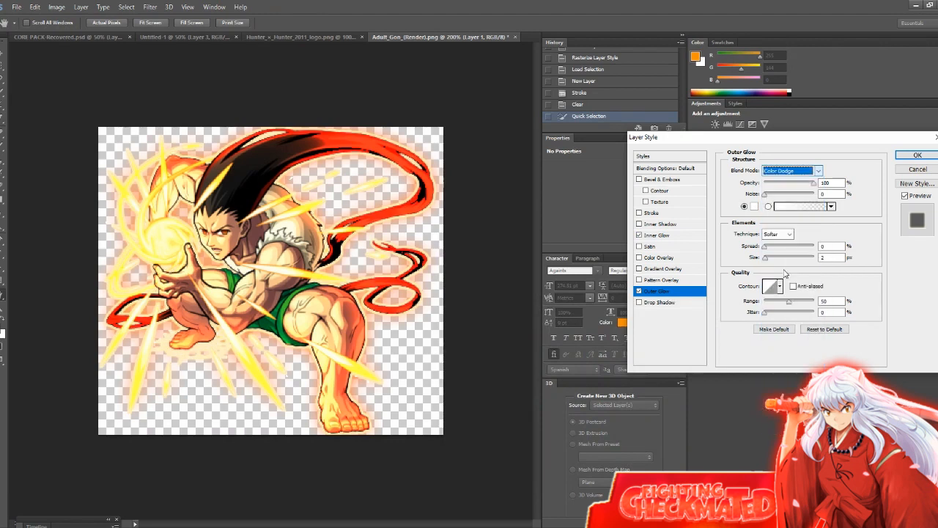
pyautogui.click(765, 260)
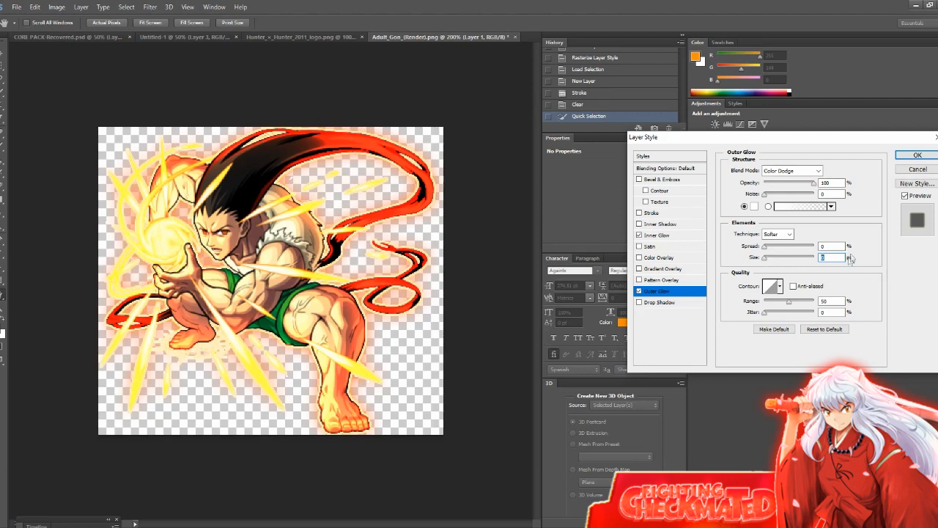
pyautogui.click(917, 155)
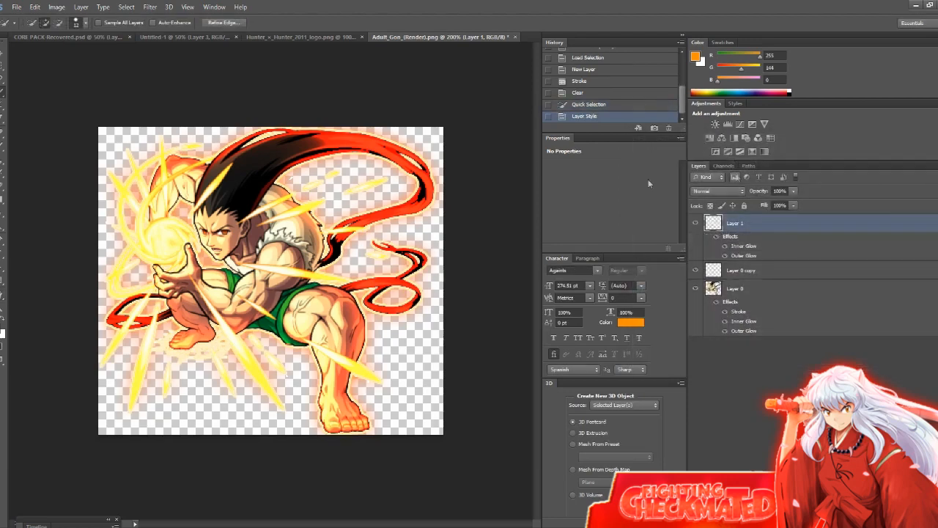
# Compare Layer 1 with and without its Inner Glow, and leave the Inner Glow disabled
pyautogui.hotkey('ctrl', '+')
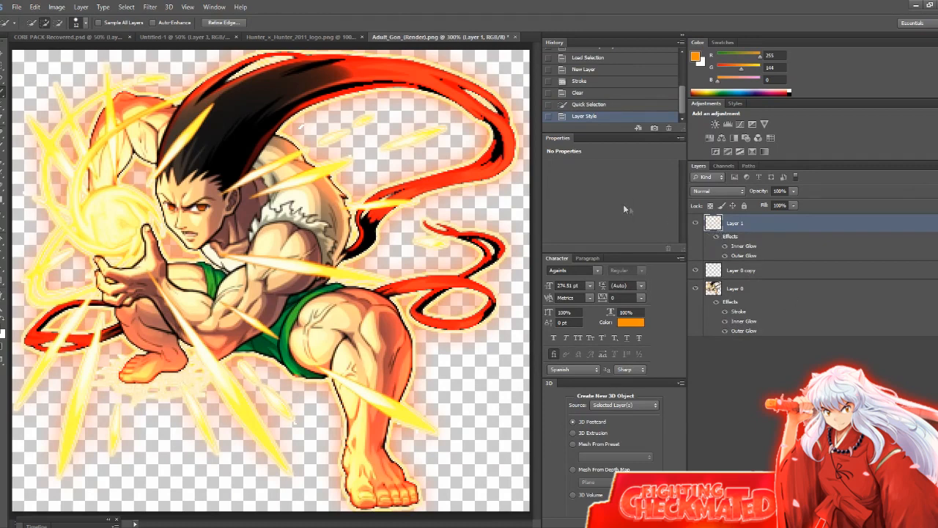
pyautogui.click(725, 250)
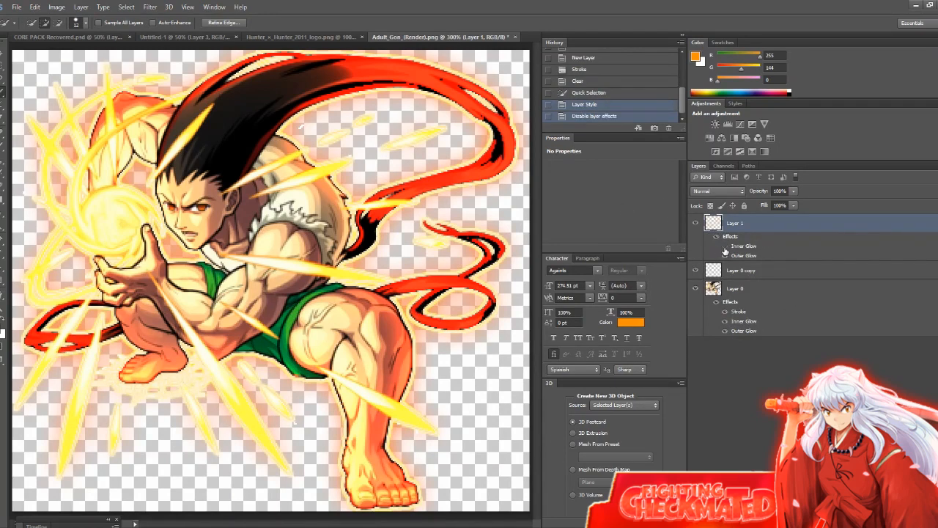
pyautogui.click(724, 251)
pyautogui.click(724, 251)
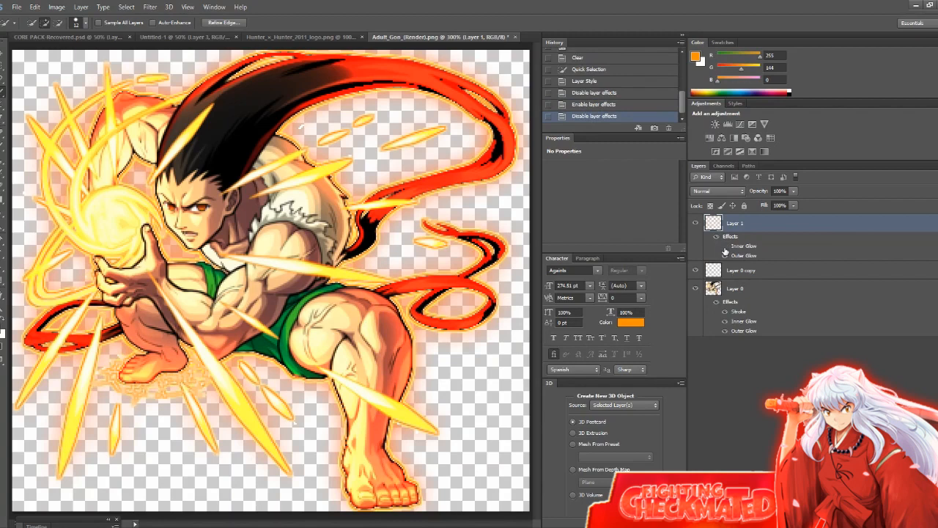
# Apply the Ripple distortion filter with Medium size to Layer 1, and run Ripple on it a second time
pyautogui.click(156, 6)
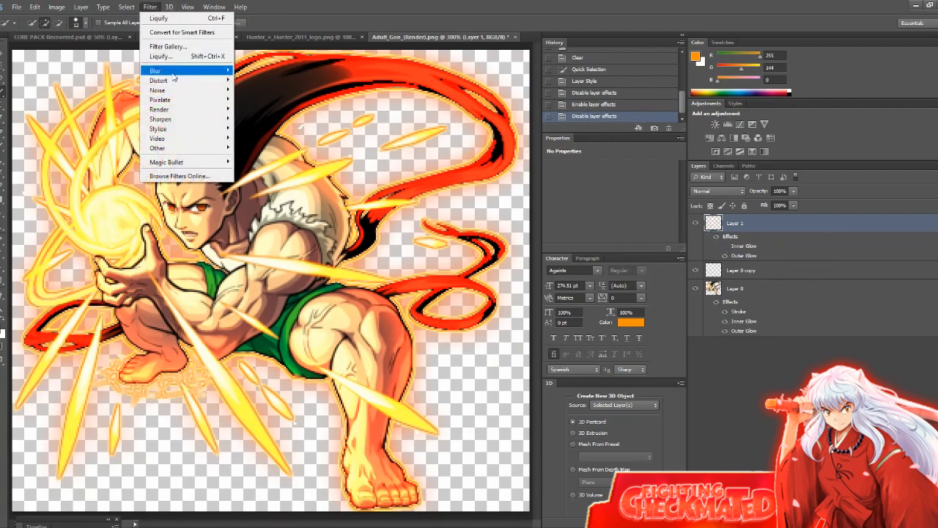
pyautogui.moveTo(185, 82)
pyautogui.click(271, 109)
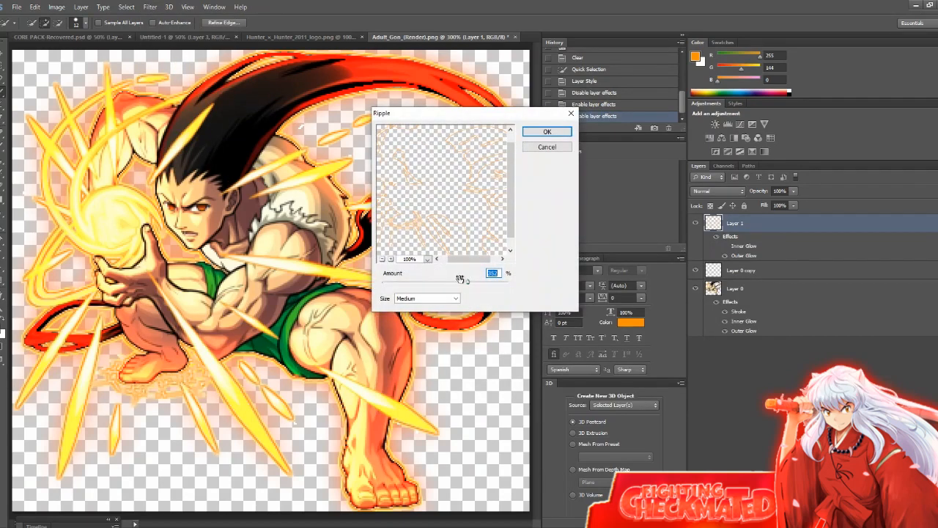
pyautogui.click(540, 132)
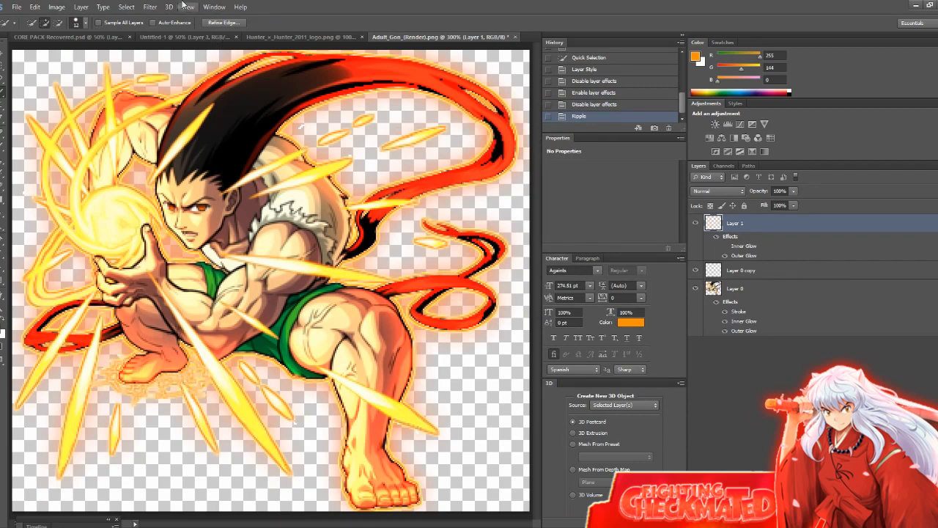
pyautogui.click(150, 6)
pyautogui.moveTo(175, 82)
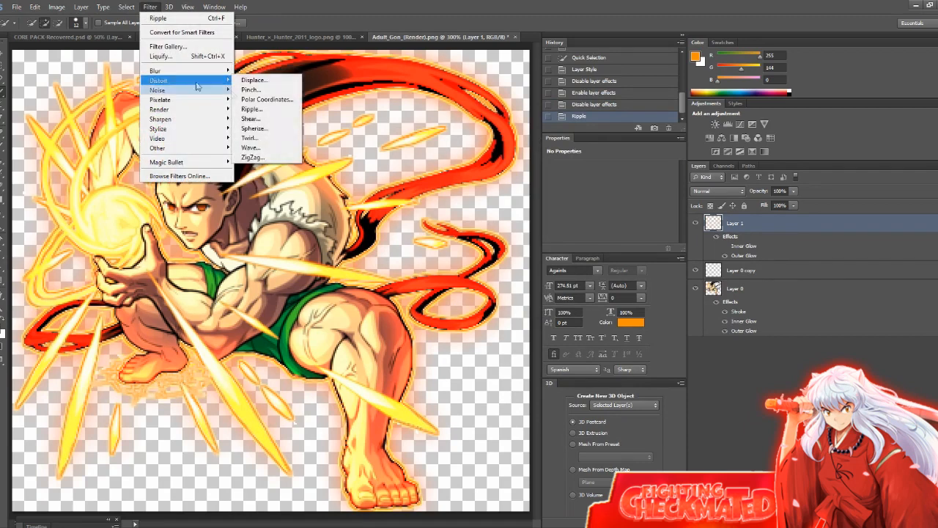
pyautogui.click(266, 111)
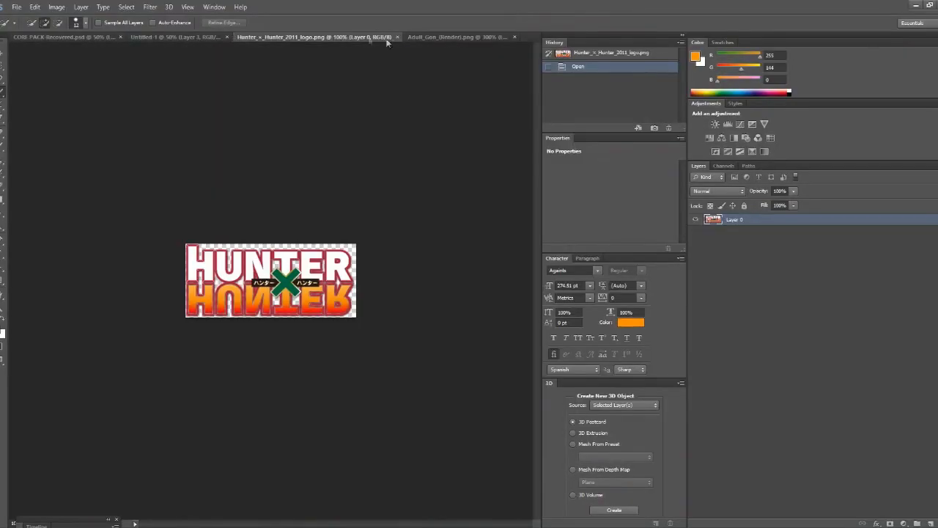
# Select all three layers of the Gon render and move them into the Untitled-1 document over the logo
pyautogui.click(434, 36)
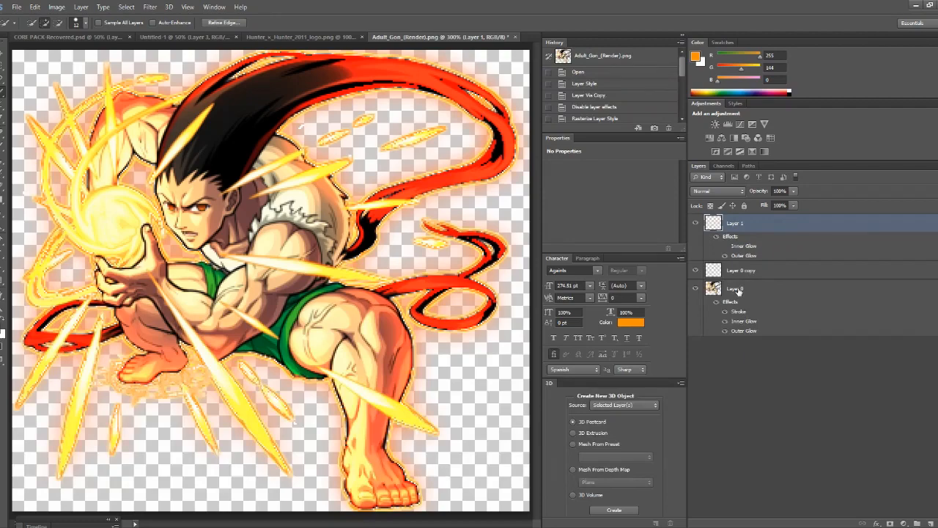
pyautogui.keyDown('shift'); pyautogui.click(738, 292); pyautogui.keyUp('shift')
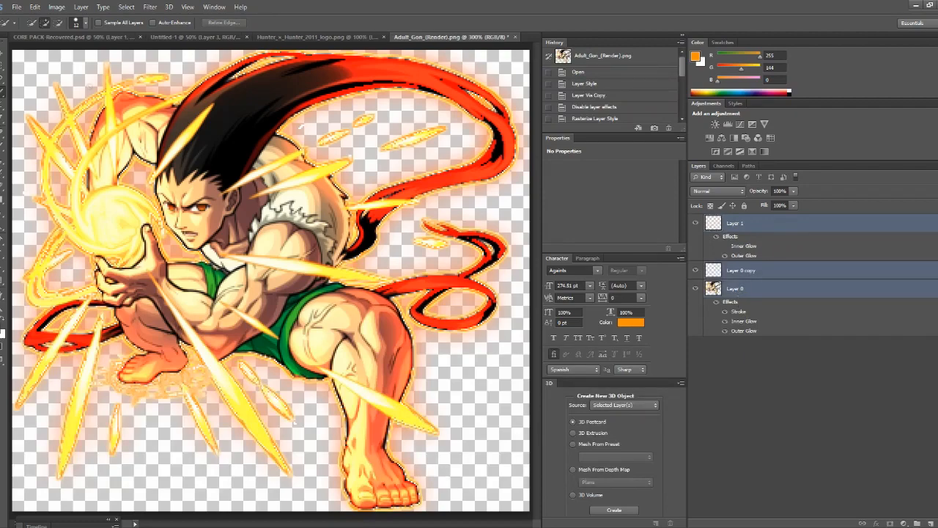
pyautogui.click(1, 54)
pyautogui.moveTo(161, 150); pyautogui.dragTo(229, 135)
pyautogui.moveTo(253, 240); pyautogui.dragTo(305, 273)
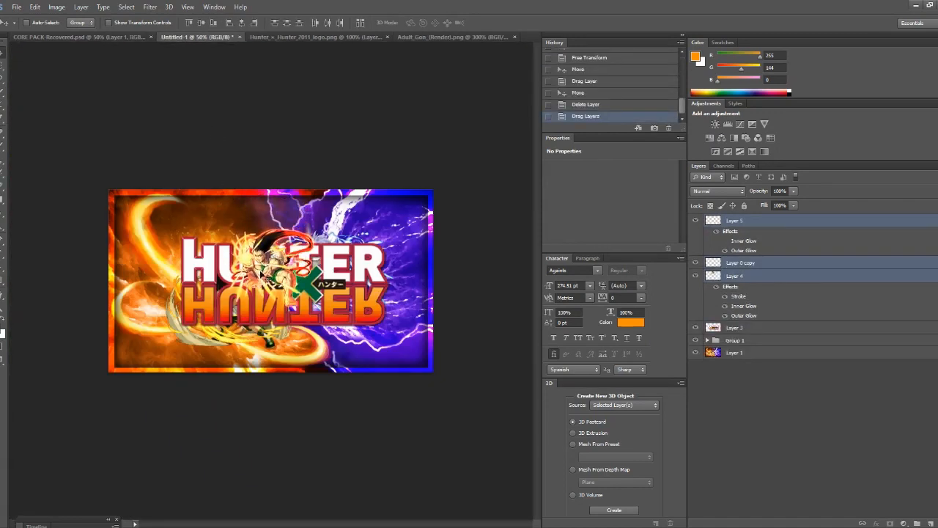
# Enlarge the three-layer Gon render to about 203% with Free Transform, keeping it centred over the Hunter logo
pyautogui.click(34, 7)
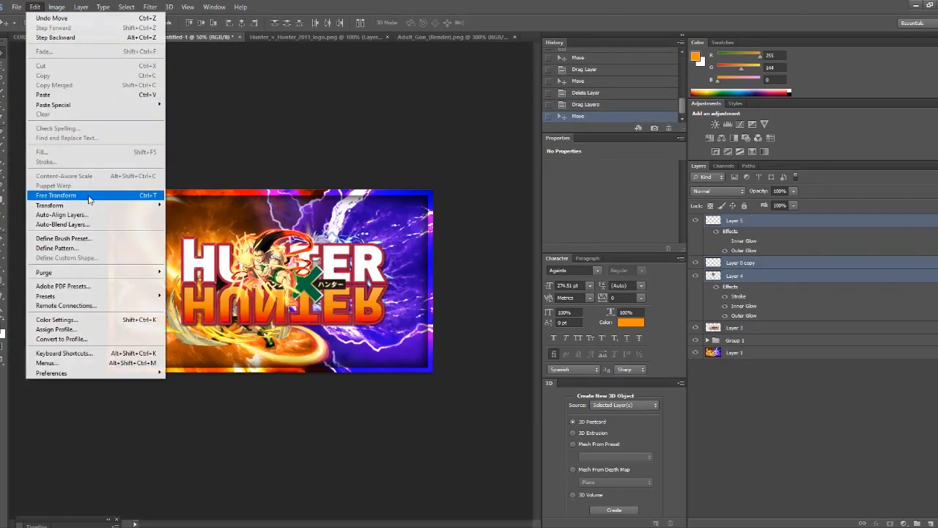
pyautogui.click(56, 195)
pyautogui.moveTo(315, 308); pyautogui.dragTo(432, 414)
pyautogui.moveTo(379, 346); pyautogui.dragTo(341, 305)
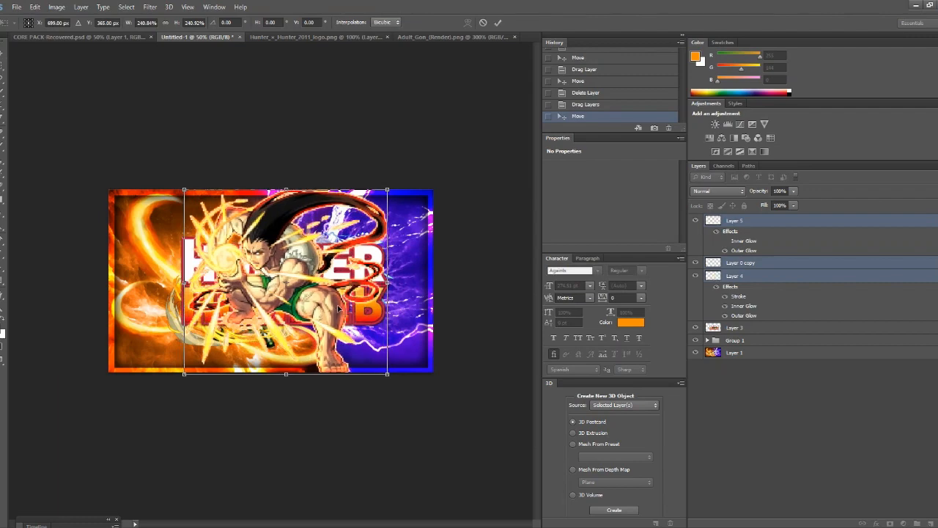
pyautogui.moveTo(388, 376); pyautogui.dragTo(341, 338)
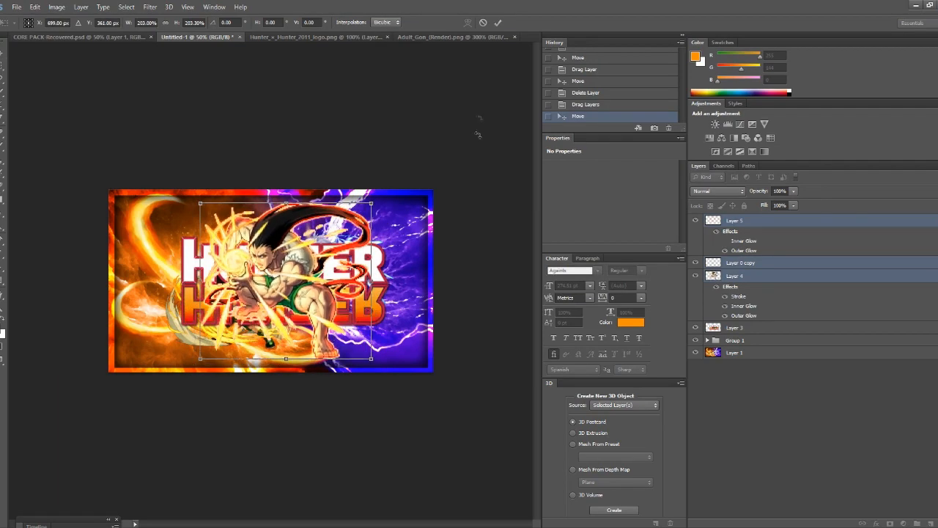
pyautogui.click(500, 23)
# Distort the orange outline on Layer 5 with the Liquify filter, warping it into swirls with brush size and pressure 100
pyautogui.hotkey('ctrl', '+')
pyautogui.hotkey('ctrl', '+')
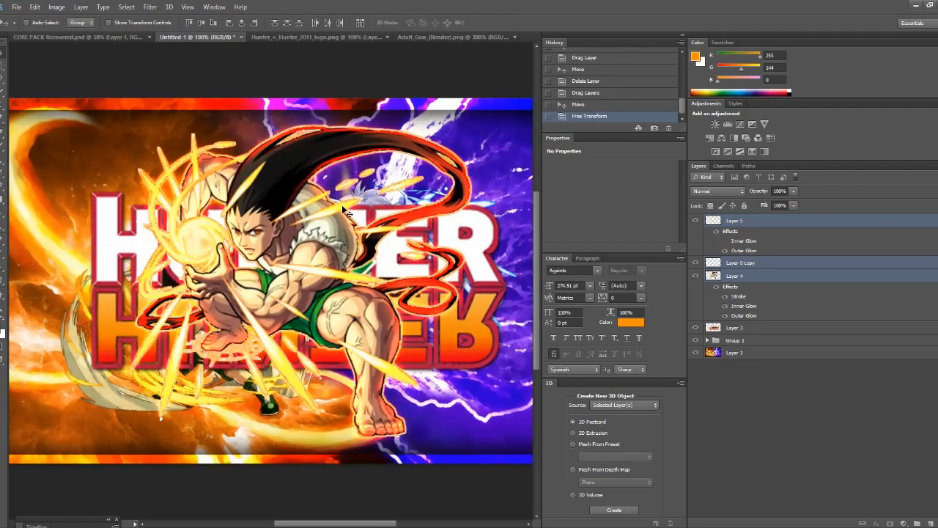
pyautogui.click(745, 222)
pyautogui.click(154, 6)
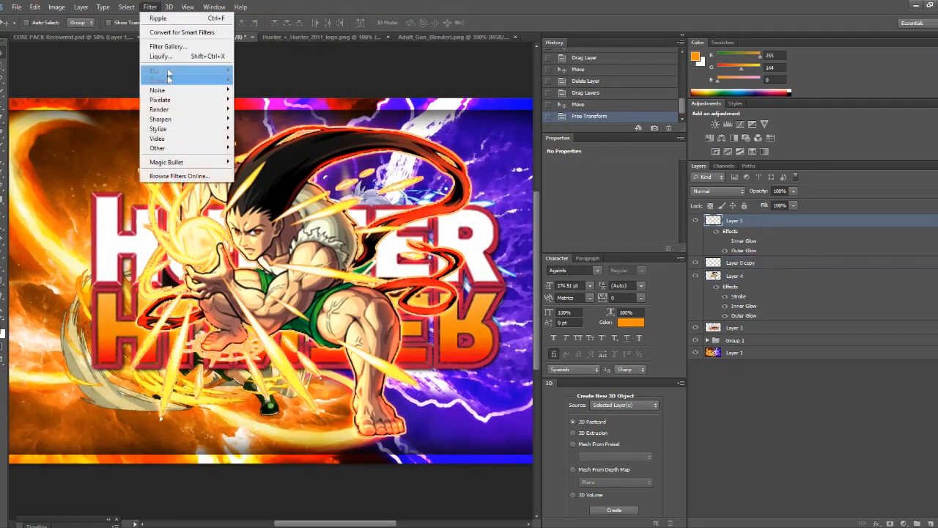
pyautogui.click(175, 57)
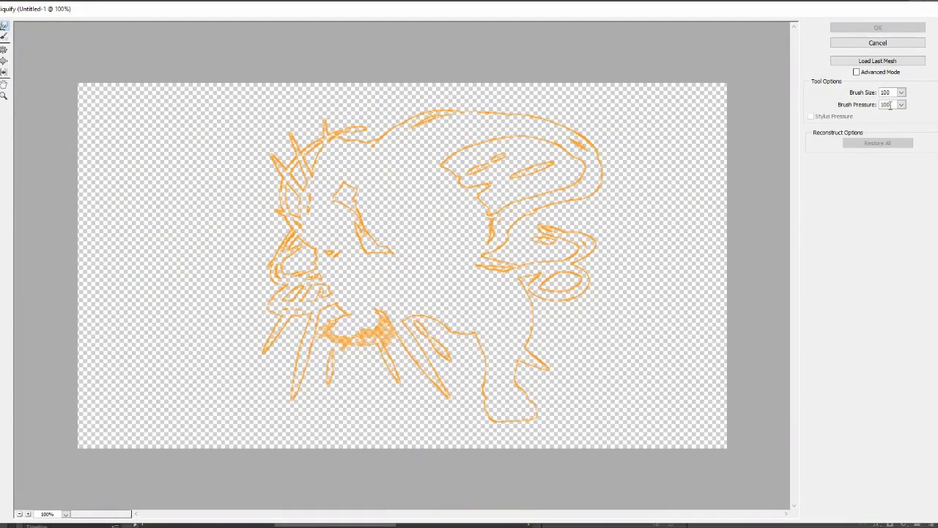
pyautogui.moveTo(564, 176)
pyautogui.mouseDown()
pyautogui.moveTo(604, 125)
pyautogui.moveTo(539, 125)
pyautogui.moveTo(445, 212)
pyautogui.moveTo(482, 190)
pyautogui.moveTo(426, 149)
pyautogui.moveTo(412, 190)
pyautogui.moveTo(313, 133)
pyautogui.moveTo(335, 208)
pyautogui.moveTo(328, 230)
pyautogui.moveTo(373, 182)
pyautogui.moveTo(354, 174)
pyautogui.moveTo(282, 238)
pyautogui.moveTo(429, 222)
pyautogui.moveTo(298, 214)
pyautogui.moveTo(330, 252)
pyautogui.moveTo(288, 252)
pyautogui.moveTo(360, 173)
pyautogui.moveTo(266, 189)
pyautogui.moveTo(305, 176)
pyautogui.moveTo(351, 212)
pyautogui.moveTo(335, 211)
pyautogui.moveTo(308, 187)
pyautogui.moveTo(354, 275)
pyautogui.moveTo(348, 342)
pyautogui.moveTo(410, 226)
pyautogui.moveTo(489, 136)
pyautogui.moveTo(414, 394)
pyautogui.moveTo(407, 317)
pyautogui.moveTo(392, 320)
pyautogui.moveTo(394, 339)
pyautogui.moveTo(403, 288)
pyautogui.moveTo(433, 281)
pyautogui.moveTo(447, 318)
pyautogui.moveTo(496, 369)
pyautogui.mouseUp()
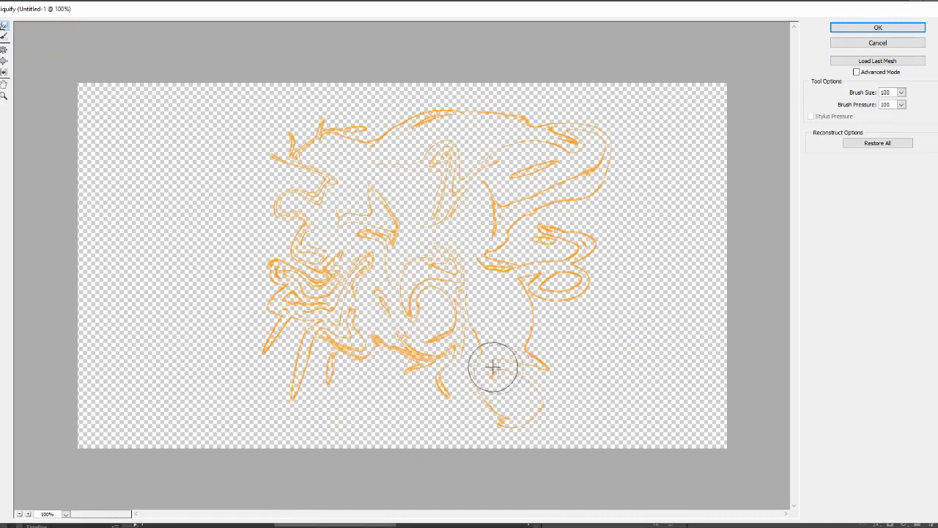
pyautogui.click(878, 29)
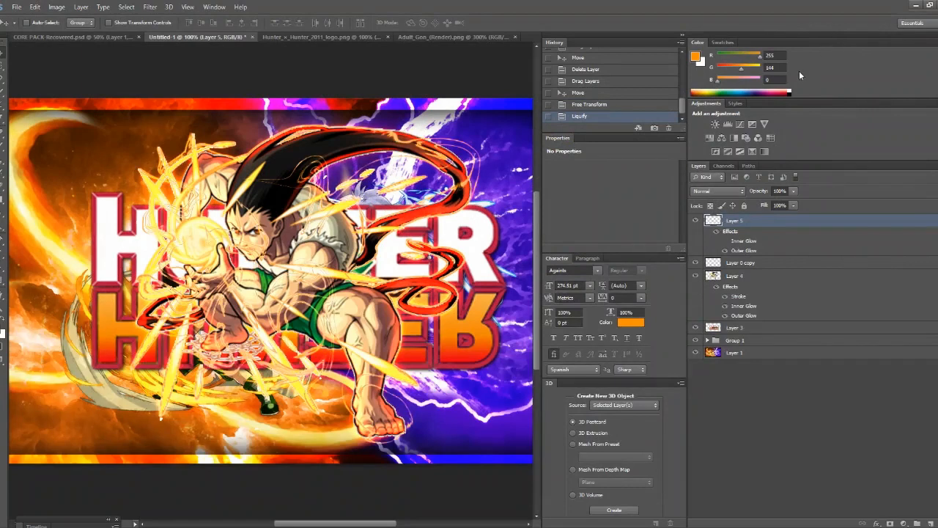
# Try the Lighten blend mode on Layer 5, and settle on Overlay
pyautogui.click(722, 192)
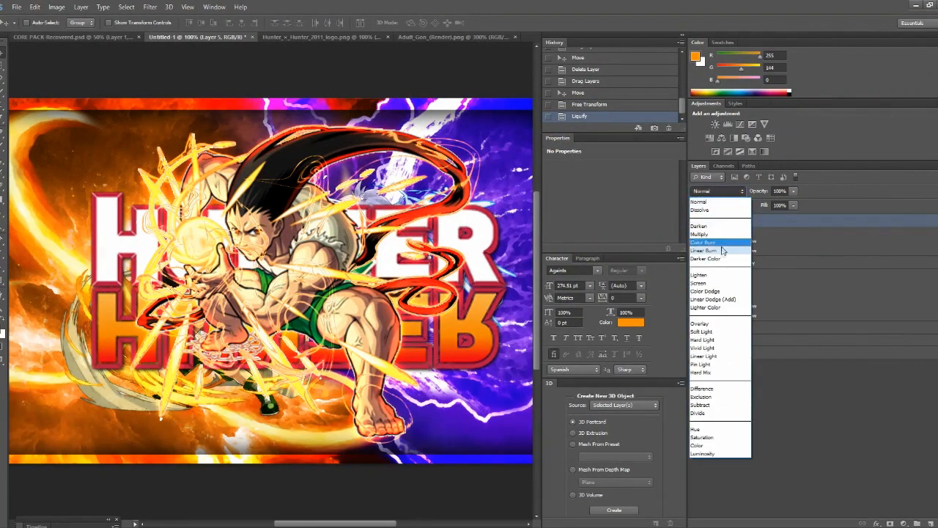
pyautogui.click(714, 275)
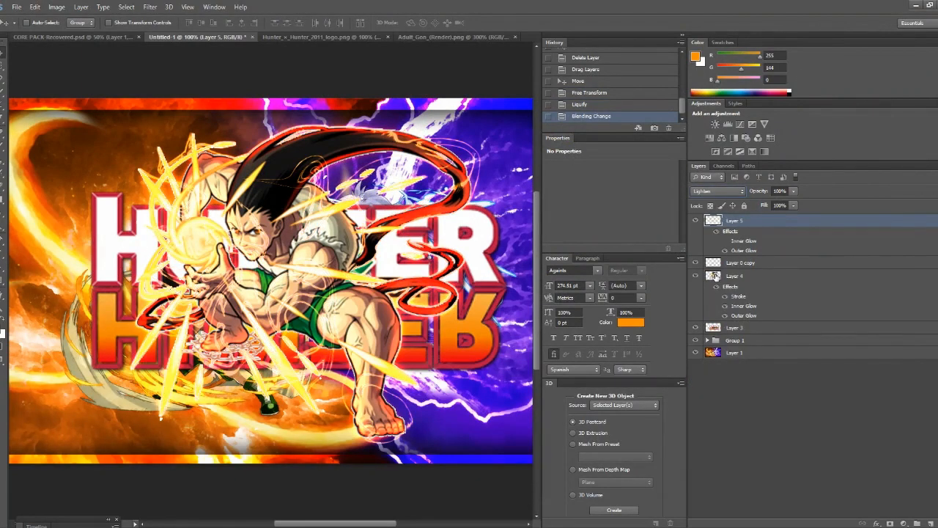
pyautogui.click(712, 191)
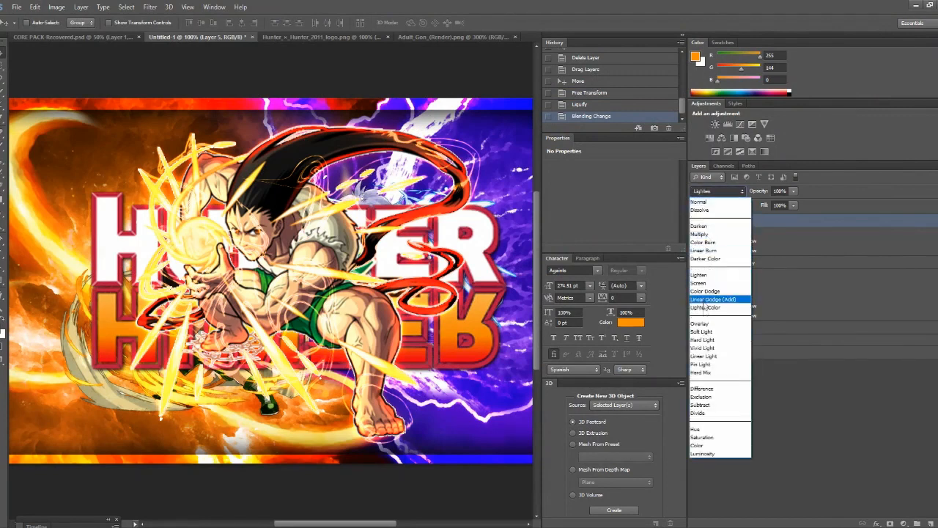
pyautogui.click(706, 325)
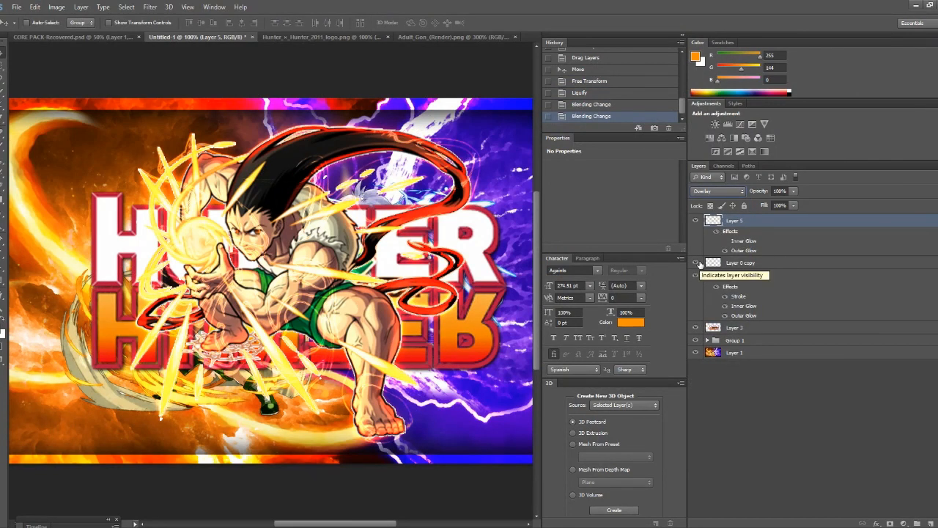
pyautogui.moveTo(696, 262); pyautogui.dragTo(696, 275)
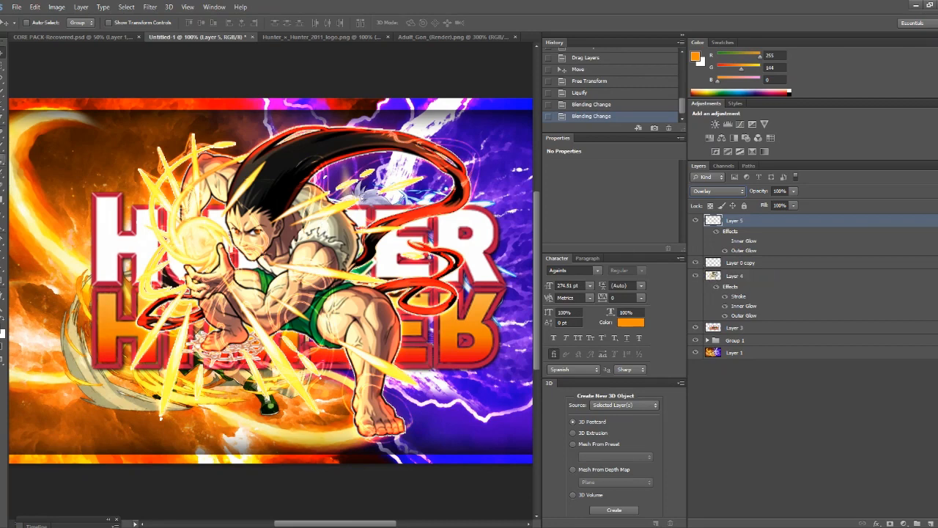
# Erase the Layer 5 swirls over Gon's face and chest and in the area below his hands
pyautogui.press('e')
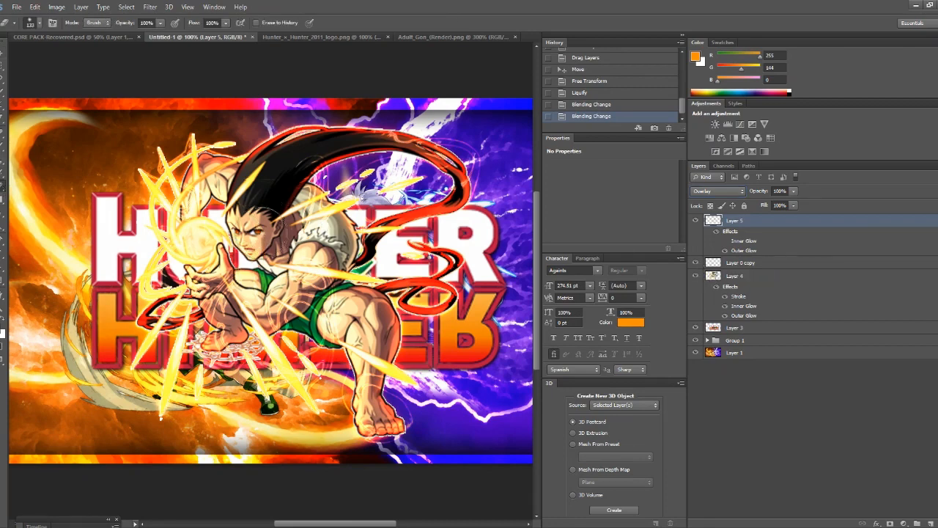
pyautogui.moveTo(268, 250)
pyautogui.mouseDown()
pyautogui.moveTo(233, 280)
pyautogui.moveTo(307, 277)
pyautogui.moveTo(256, 285)
pyautogui.mouseUp()
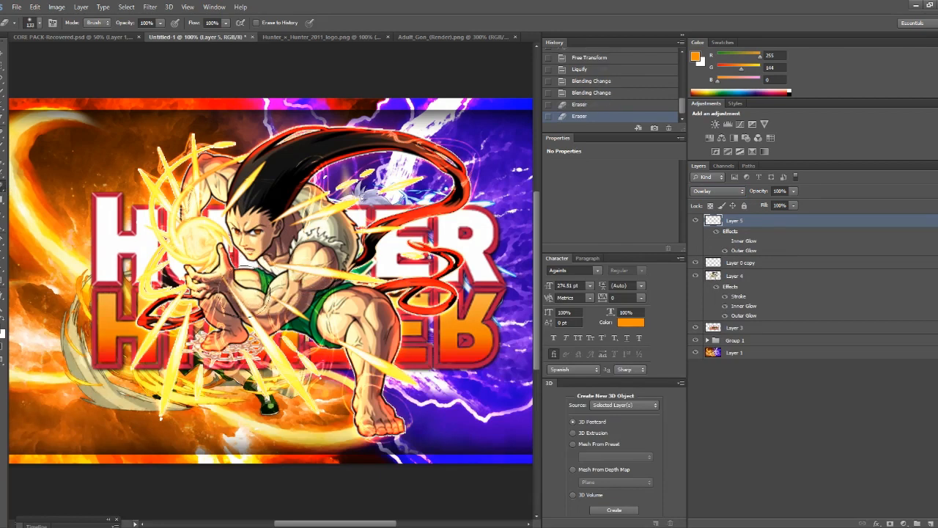
pyautogui.click(255, 388)
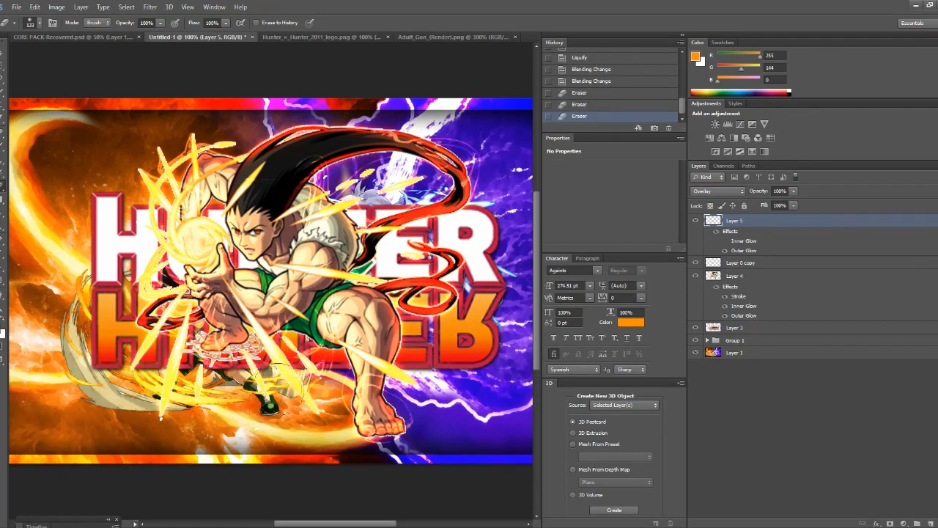
pyautogui.click(291, 389)
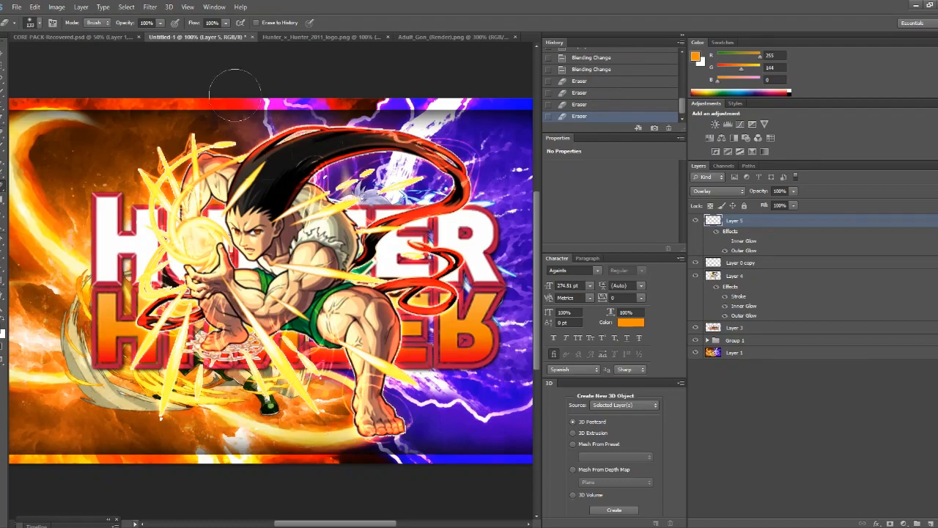
pyautogui.hotkey('ctrl', '+')
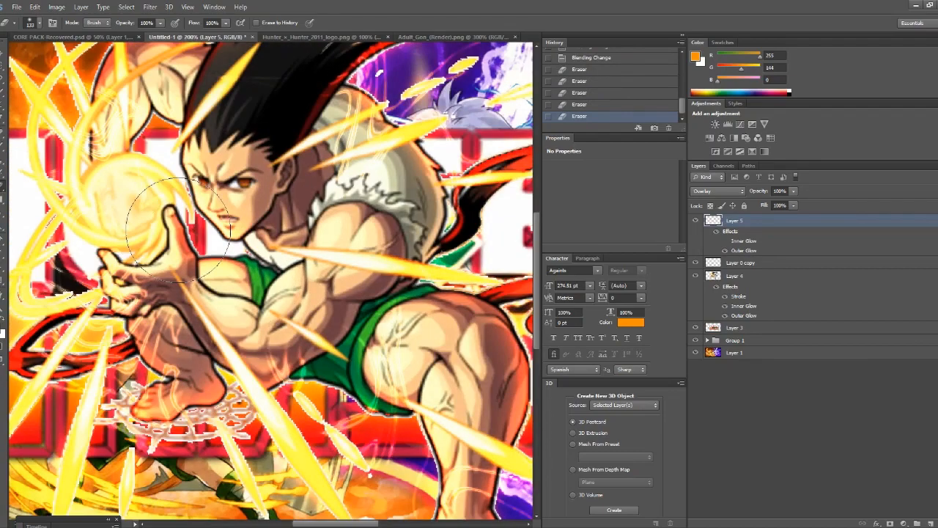
pyautogui.hotkey('ctrl', '-')
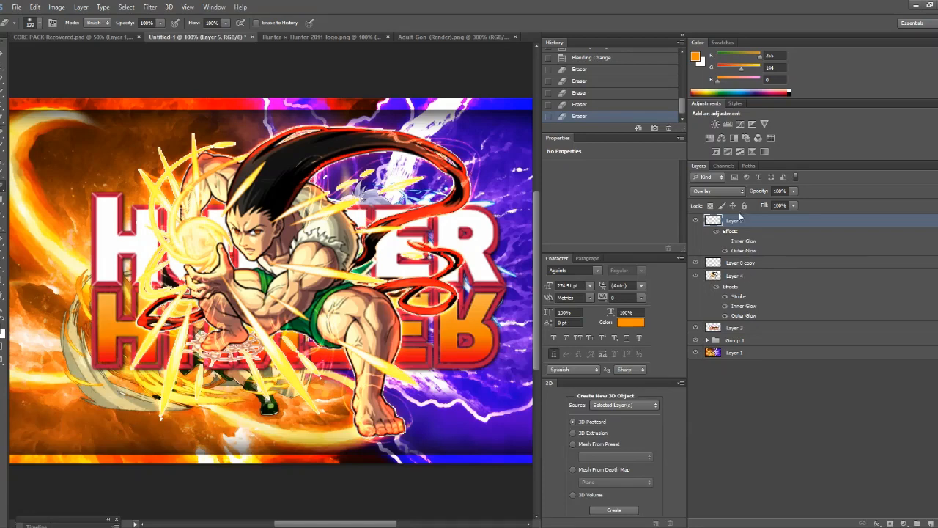
# Move Group 1 to the top of the layer stack, and shift the Layer 3 logo slightly to the left
pyautogui.moveTo(739, 345); pyautogui.dragTo(742, 220)
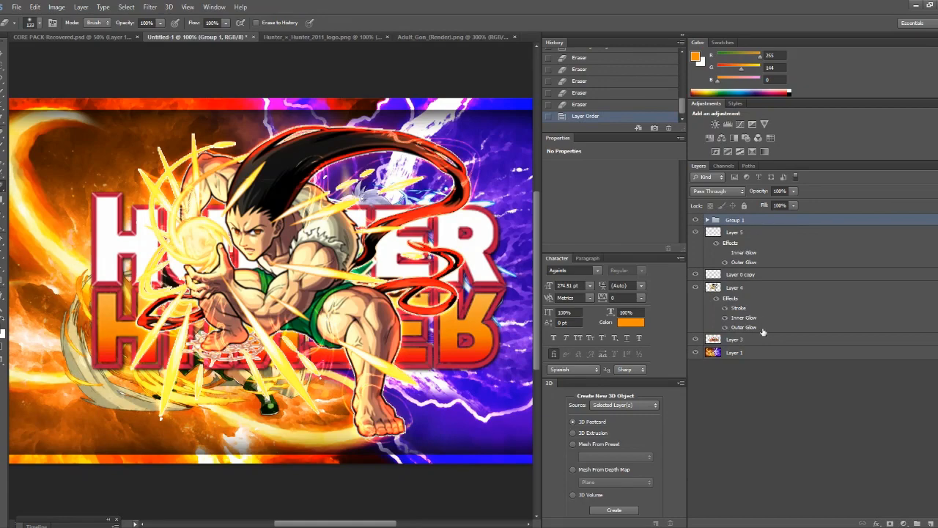
pyautogui.click(742, 339)
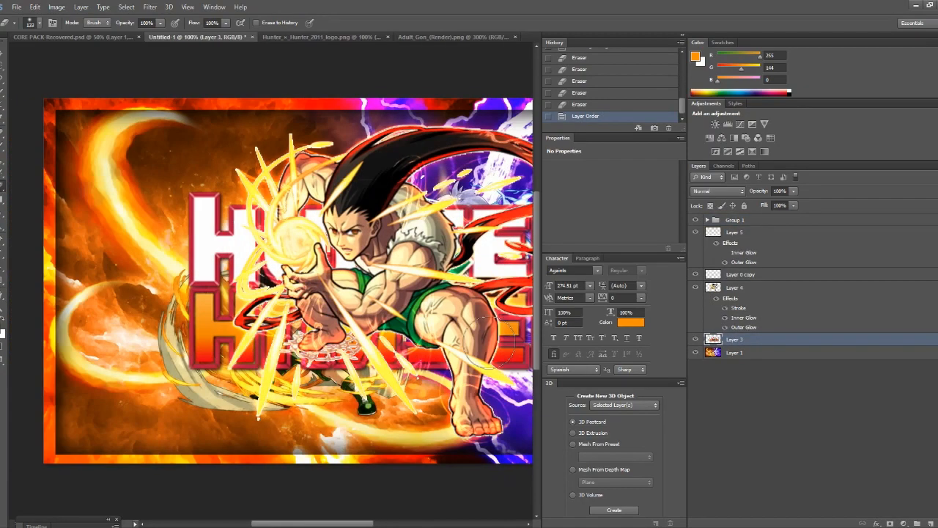
pyautogui.hscroll(2, 478, 344)
pyautogui.hscroll(-5, 478, 344)
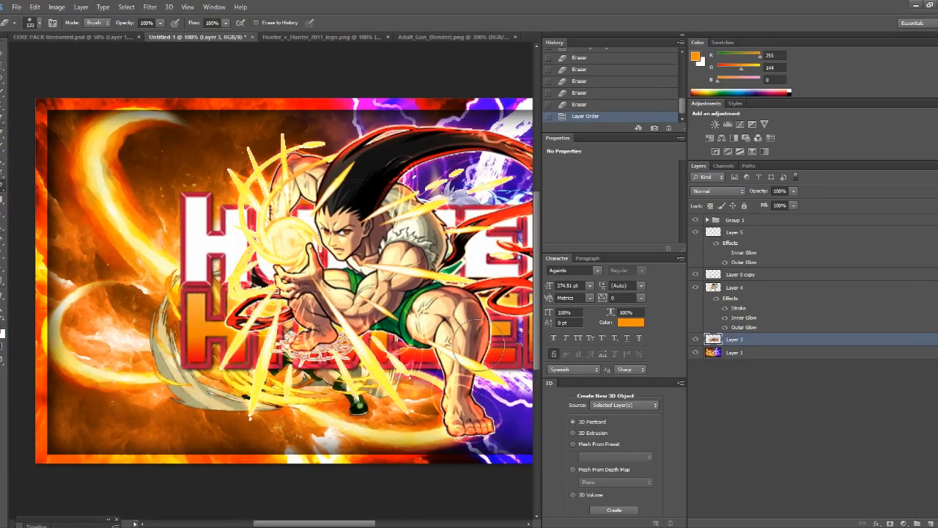
pyautogui.hscroll(3, 478, 344)
pyautogui.hscroll(-1, 478, 344)
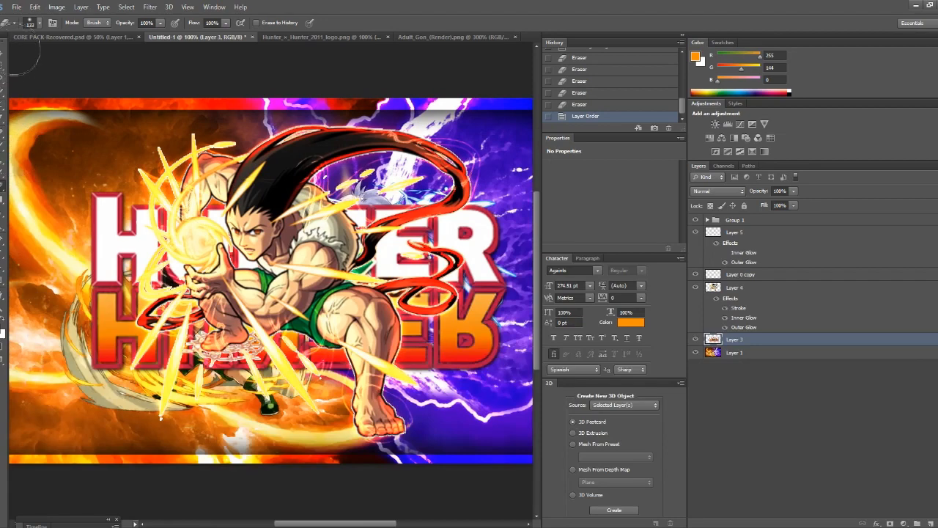
pyautogui.click(5, 50)
pyautogui.moveTo(322, 271); pyautogui.dragTo(304, 270)
# Select Layer 4, Layer 0 copy and Layer 5, and shift the whole Gon render slightly to the left
pyautogui.click(730, 293)
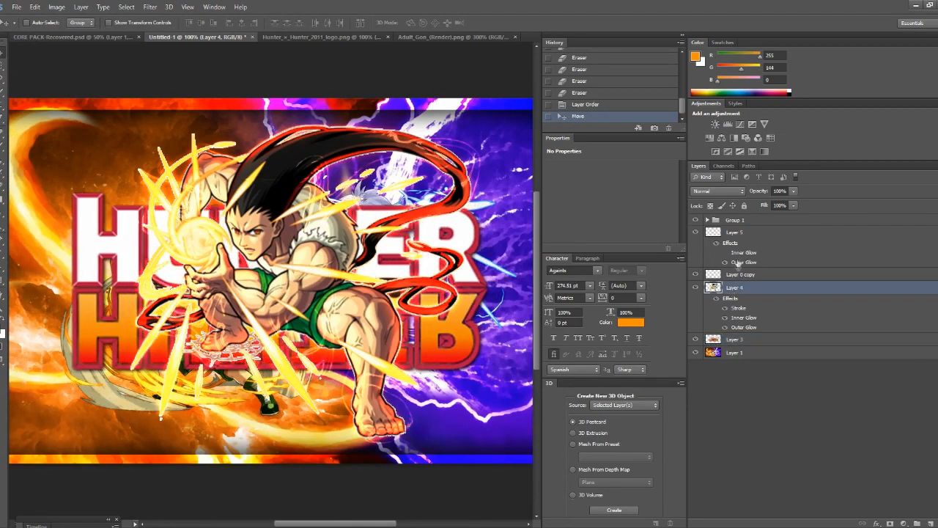
pyautogui.keyDown('shift'); pyautogui.click(731, 233); pyautogui.keyUp('shift')
pyautogui.moveTo(386, 285); pyautogui.dragTo(370, 283)
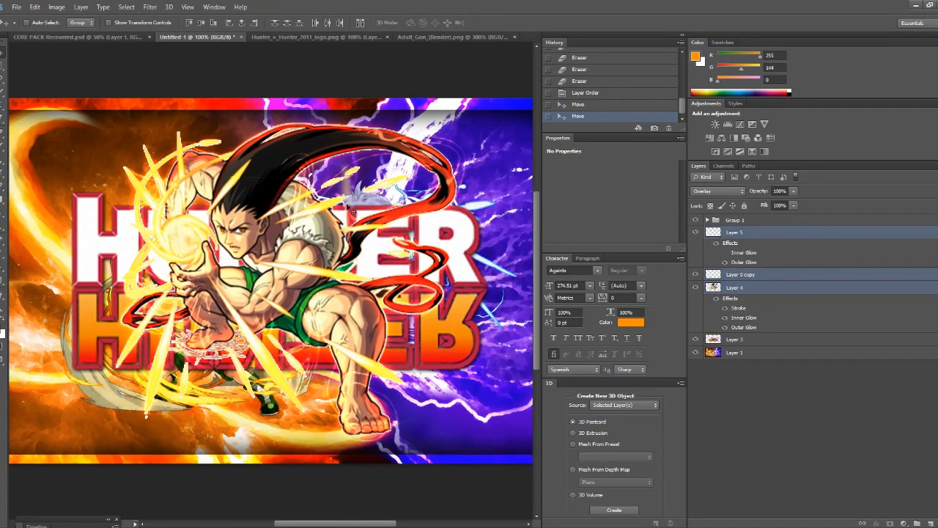
pyautogui.click(2, 96)
pyautogui.click(2, 96)
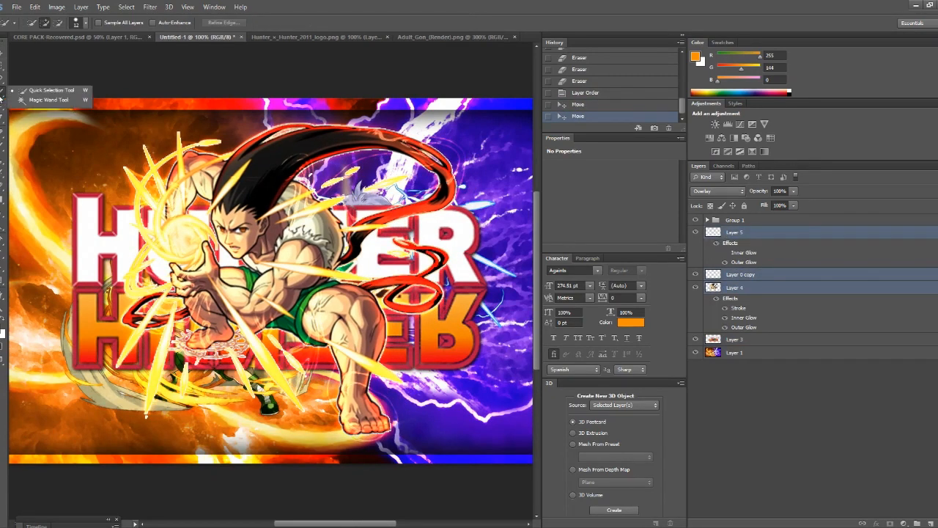
pyautogui.click(33, 98)
pyautogui.click(38, 87)
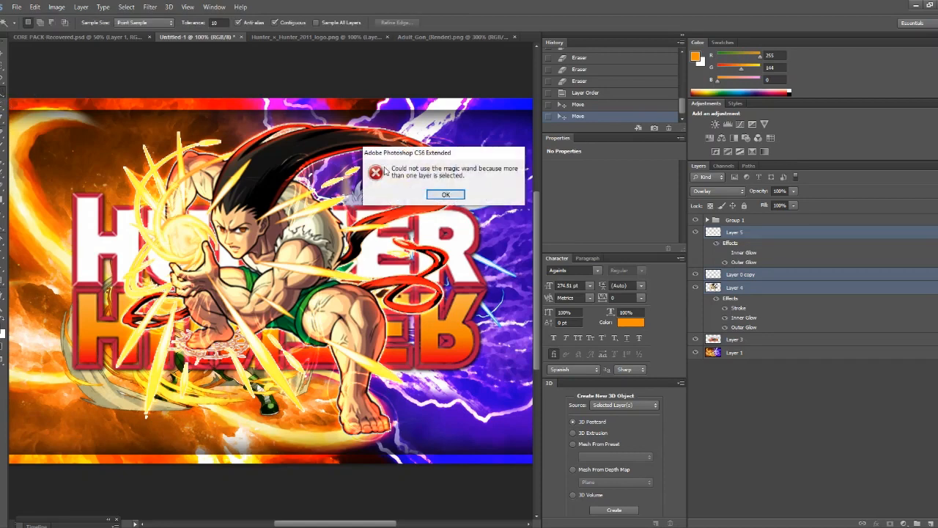
pyautogui.click(453, 195)
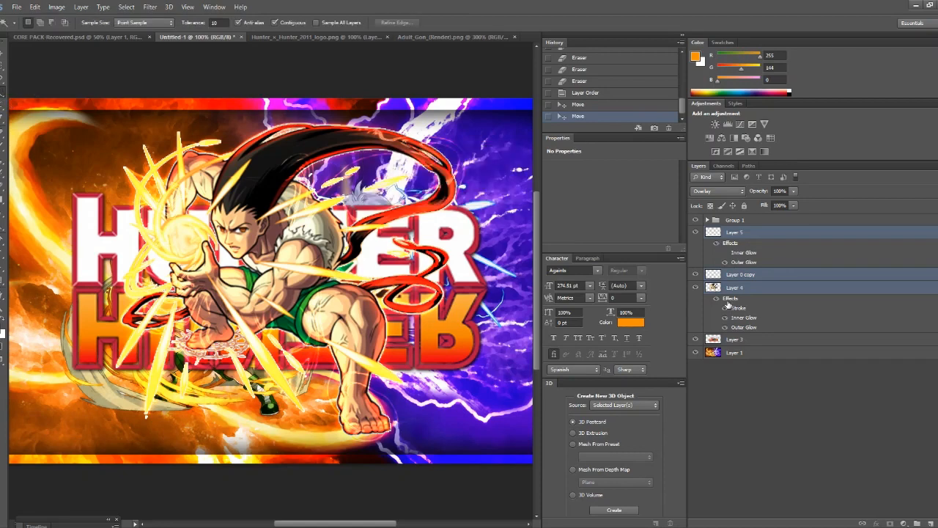
# Duplicate the Hunter logo on Layer 3
pyautogui.click(755, 368)
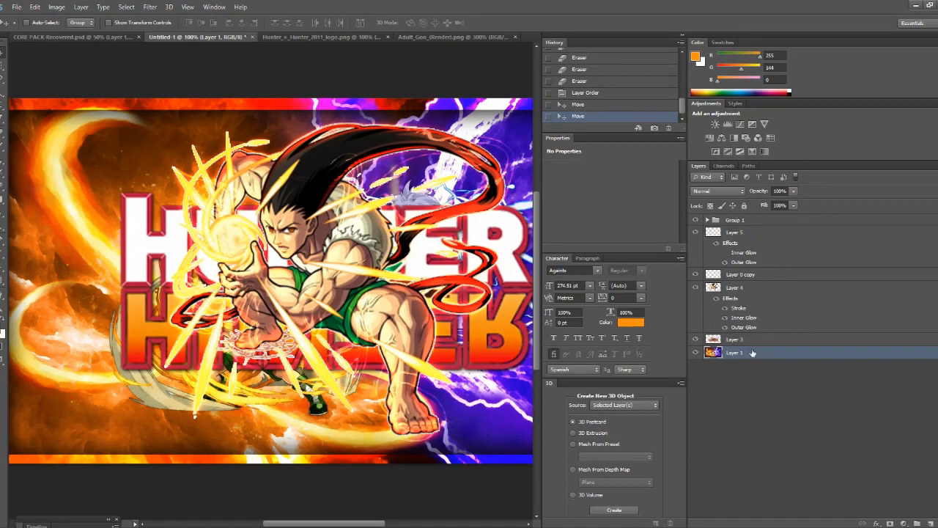
pyautogui.click(741, 339)
pyautogui.hotkey('ctrl', 'j')
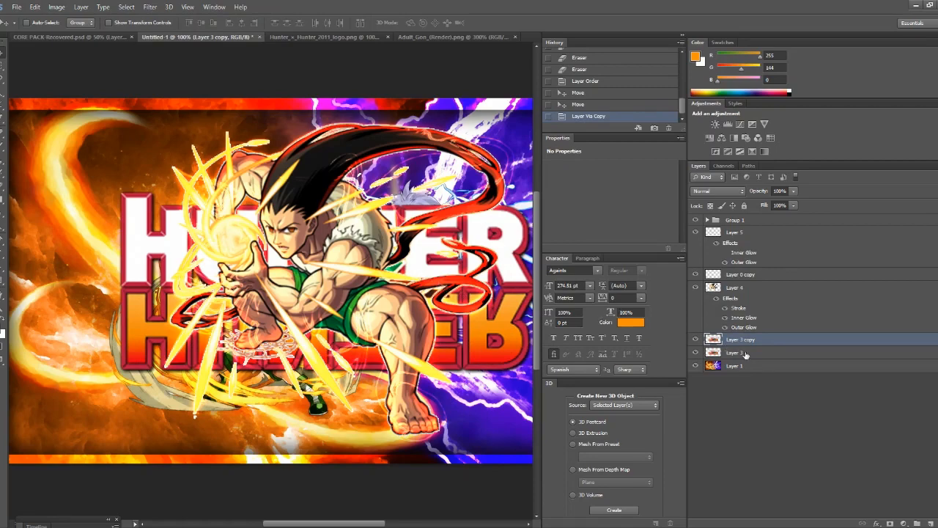
# Scale the original Layer 3 Hunter logo to about 140% and position it behind its copy, nearly filling the frame
pyautogui.click(746, 353)
pyautogui.click(35, 6)
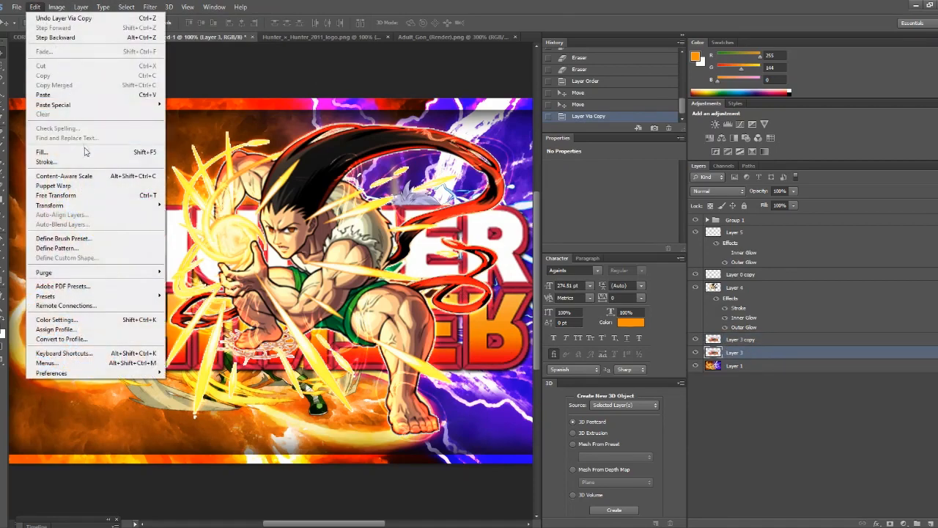
pyautogui.click(55, 195)
pyautogui.hotkey('ctrl', '-')
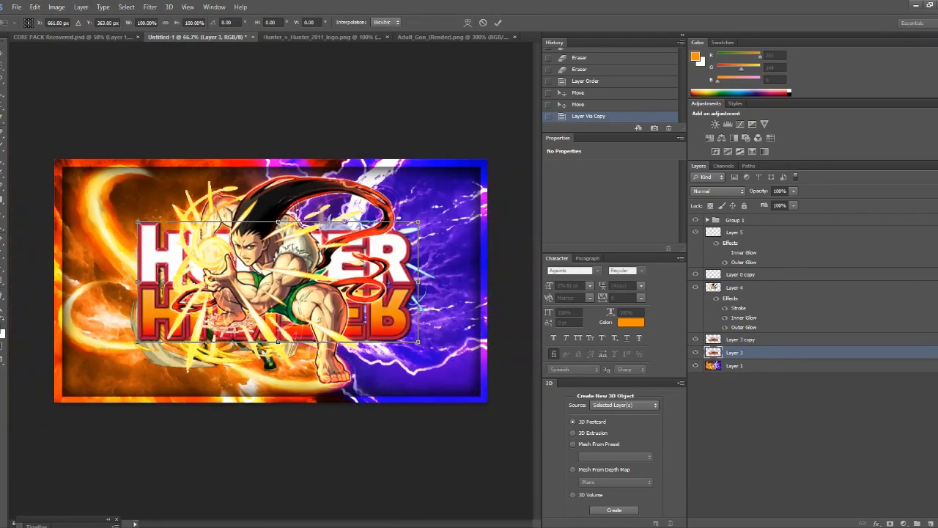
pyautogui.rightClick(136, 254)
pyautogui.click(155, 229)
pyautogui.moveTo(157, 257); pyautogui.dragTo(97, 221)
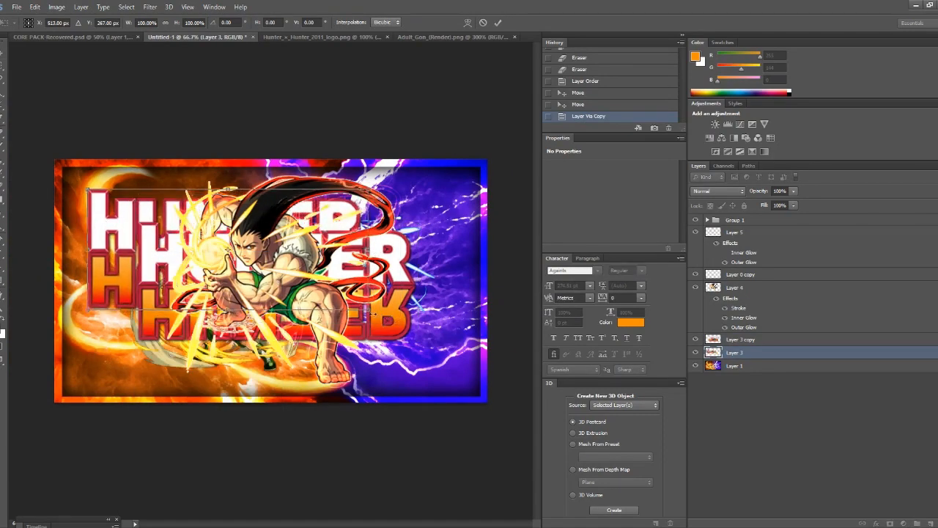
pyautogui.moveTo(367, 310); pyautogui.dragTo(448, 359)
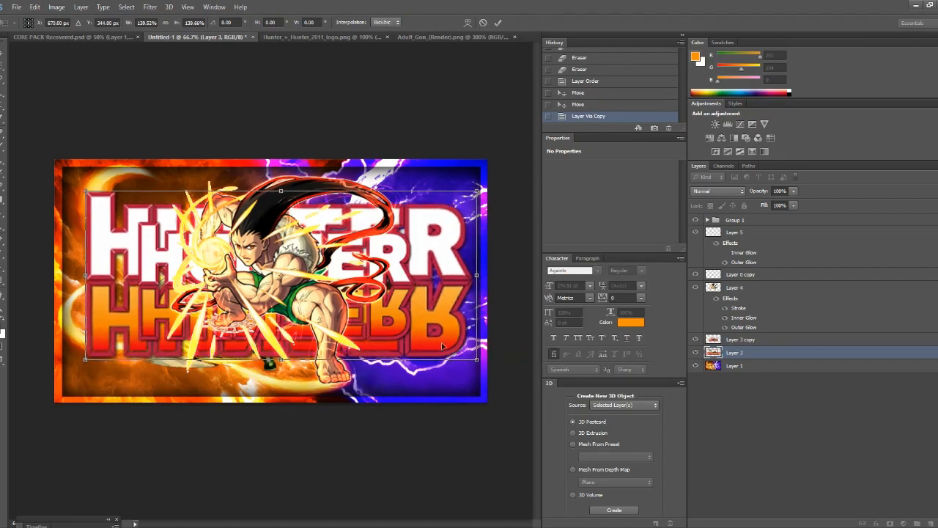
# Apply a perspective transform to the enlarged Layer 3 logo, narrowing its lower and upper edges
pyautogui.rightClick(442, 345)
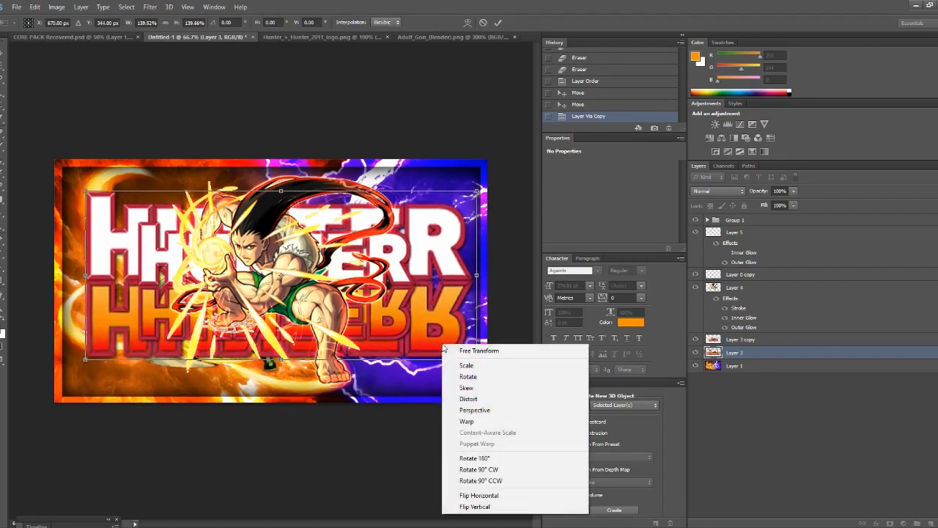
pyautogui.click(497, 410)
pyautogui.rightClick(455, 327)
pyautogui.click(457, 329)
pyautogui.moveTo(479, 364); pyautogui.dragTo(458, 364)
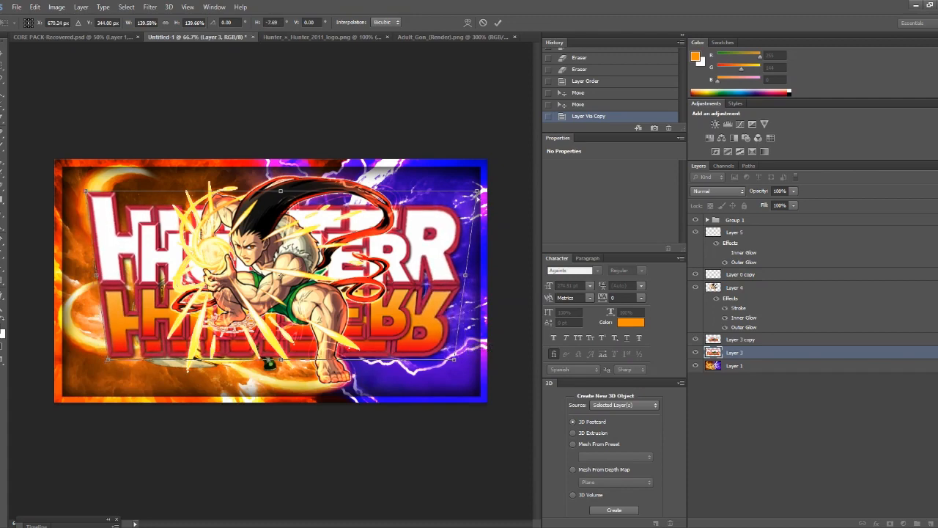
pyautogui.moveTo(476, 192); pyautogui.dragTo(439, 192)
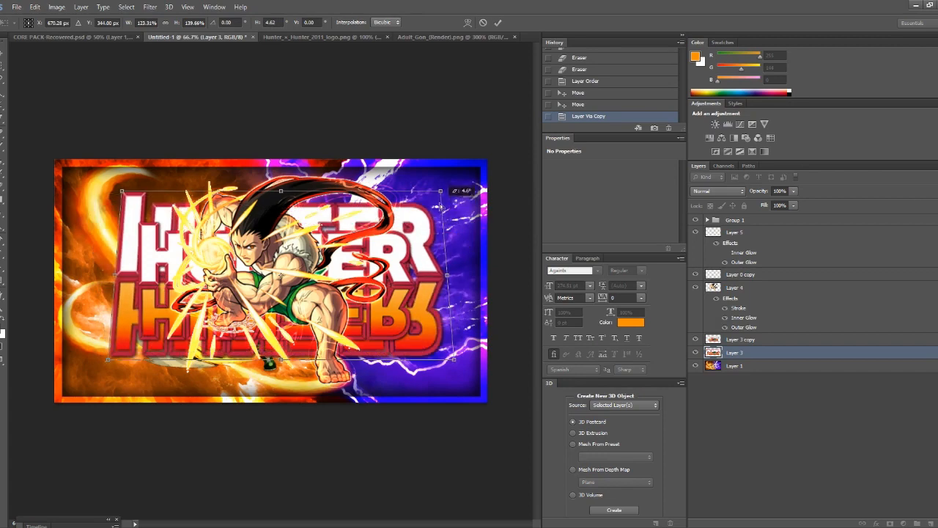
# Distort the Layer 3 logo by pulling its four corners outward toward the frame, and apply the transform
pyautogui.rightClick(428, 260)
pyautogui.click(458, 314)
pyautogui.moveTo(454, 360); pyautogui.dragTo(467, 376)
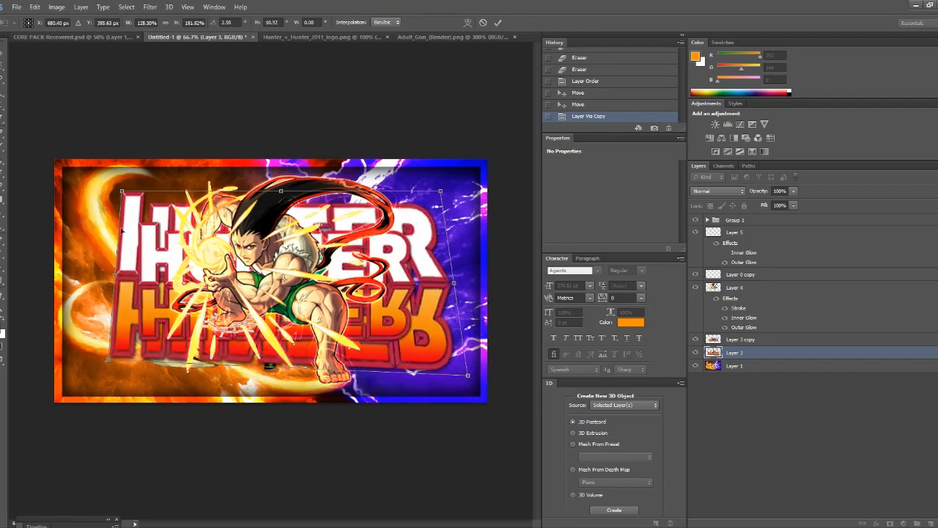
pyautogui.moveTo(122, 195); pyautogui.dragTo(80, 181)
pyautogui.moveTo(109, 358); pyautogui.dragTo(91, 372)
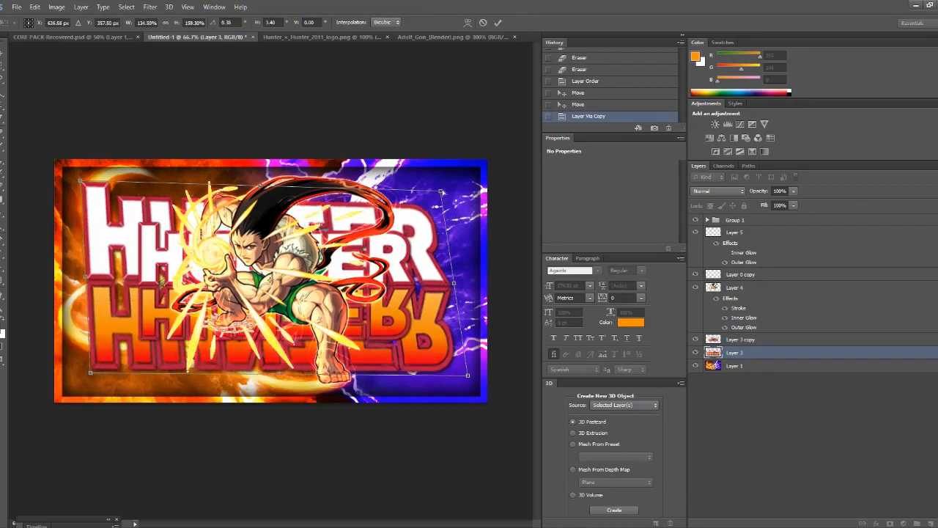
pyautogui.moveTo(448, 191); pyautogui.dragTo(456, 190)
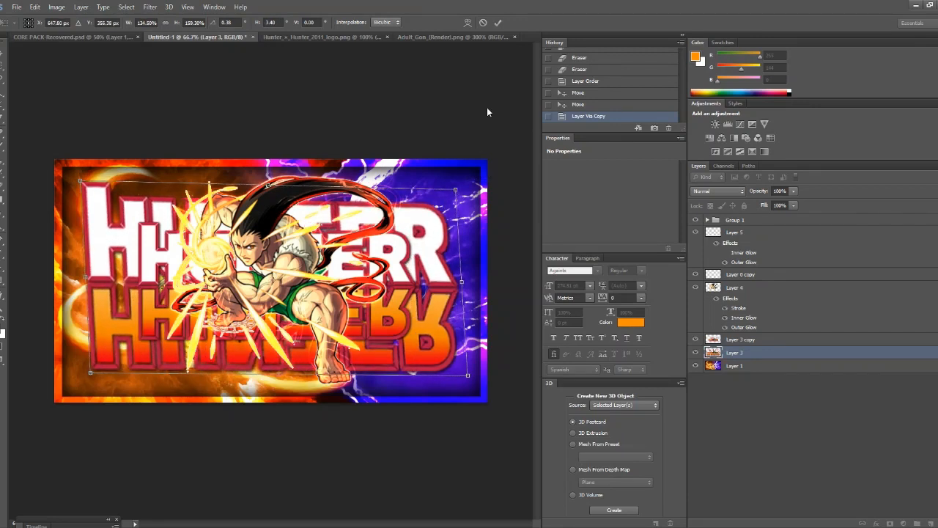
pyautogui.click(498, 22)
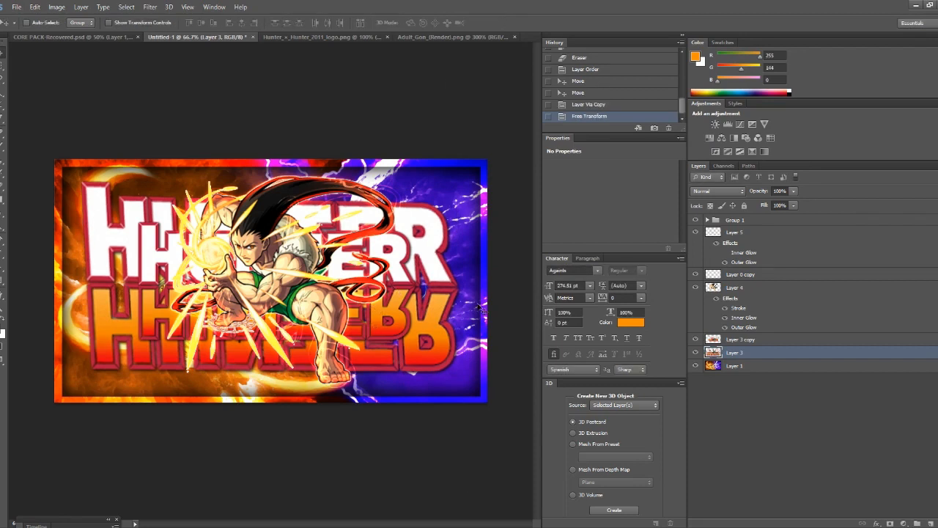
# Set the Layer 3 logo's blend mode to Overlay and its opacity to 37%
pyautogui.click(714, 191)
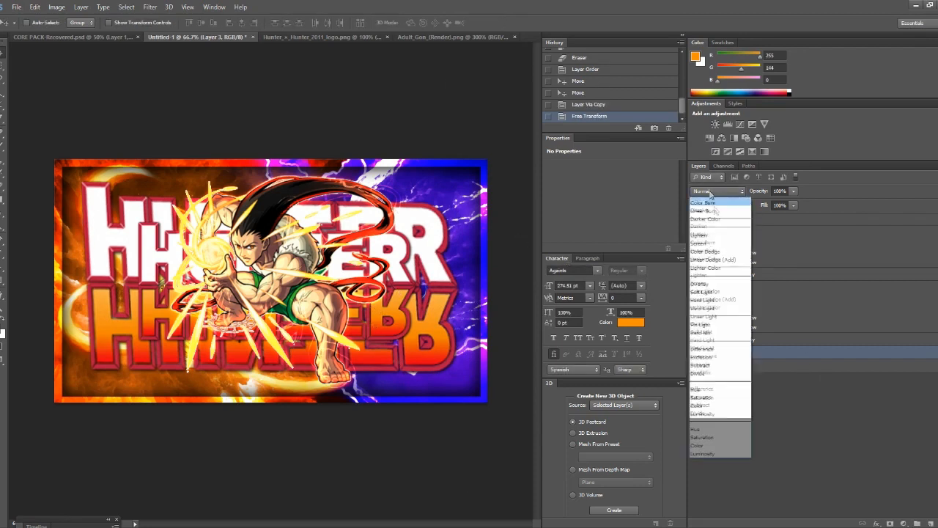
pyautogui.click(715, 321)
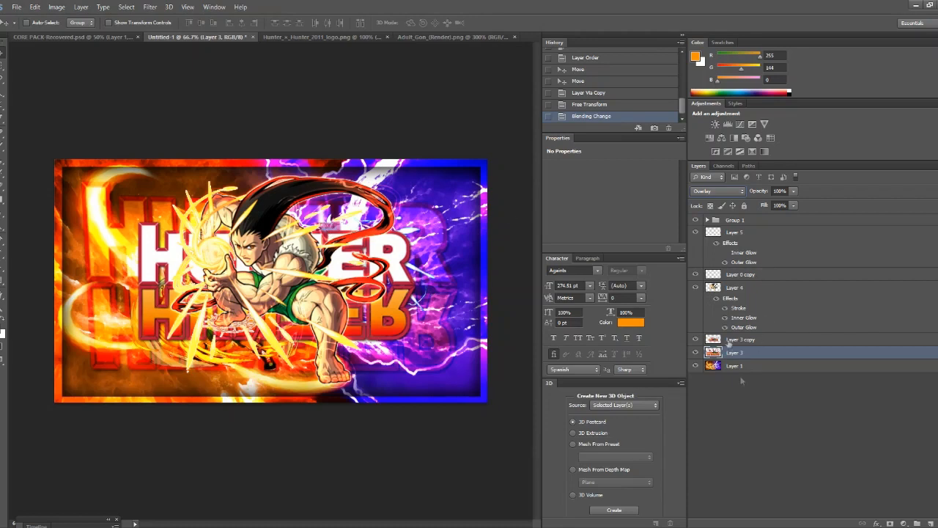
pyautogui.click(793, 190)
pyautogui.moveTo(794, 205); pyautogui.dragTo(762, 205)
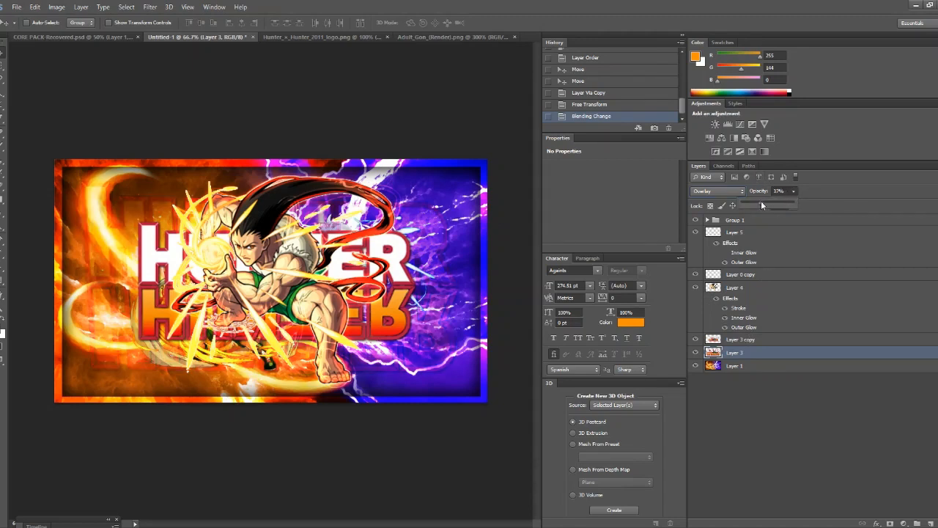
pyautogui.click(383, 306)
pyautogui.hotkey('ctrl', '+')
pyautogui.hotkey('ctrl', '+')
pyautogui.hotkey('ctrl', '-')
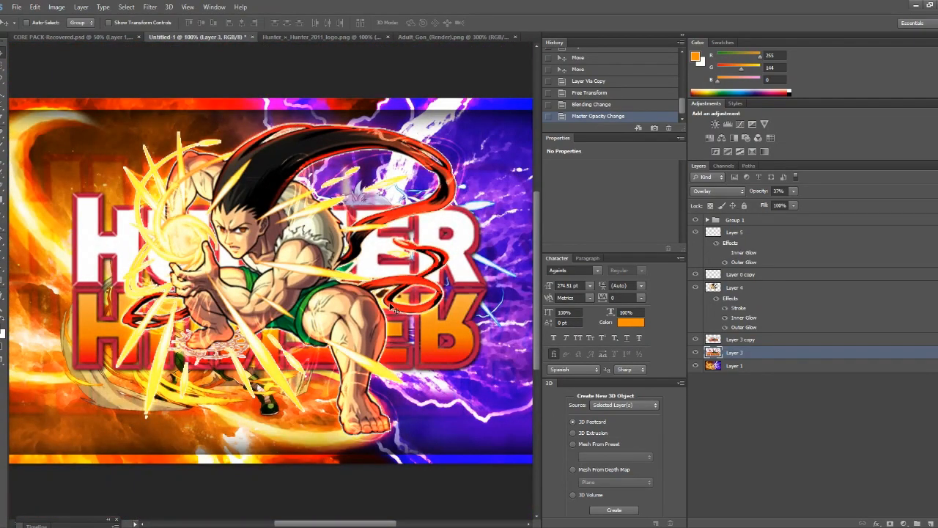
# In CORE PACK-Recovered.psd, preview fire effects 15 and 16 in the FUEGO group, keep only 16 visible and select it
pyautogui.click(738, 341)
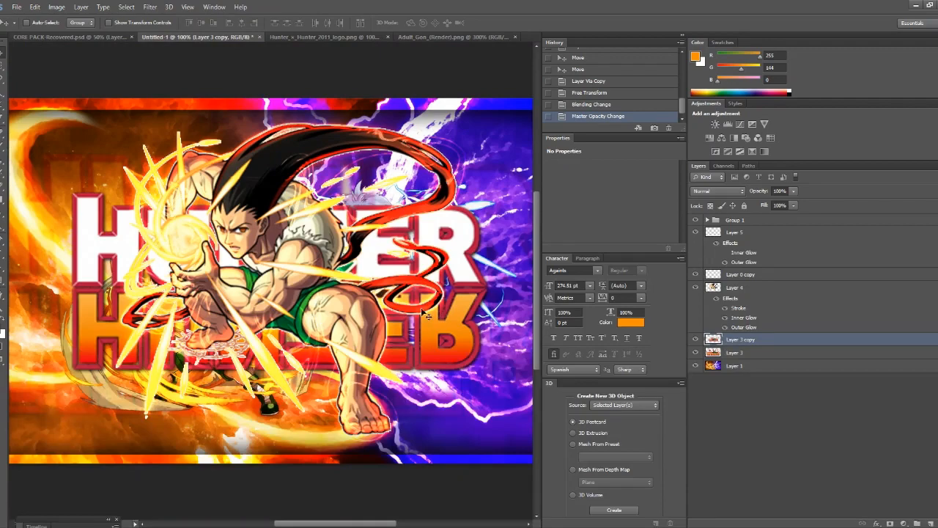
pyautogui.hotkey('ctrl', '-')
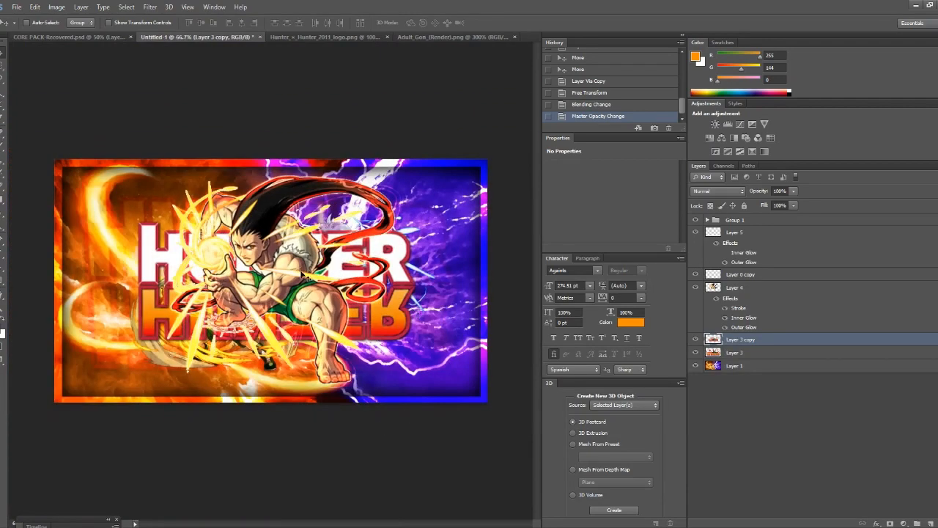
pyautogui.click(76, 37)
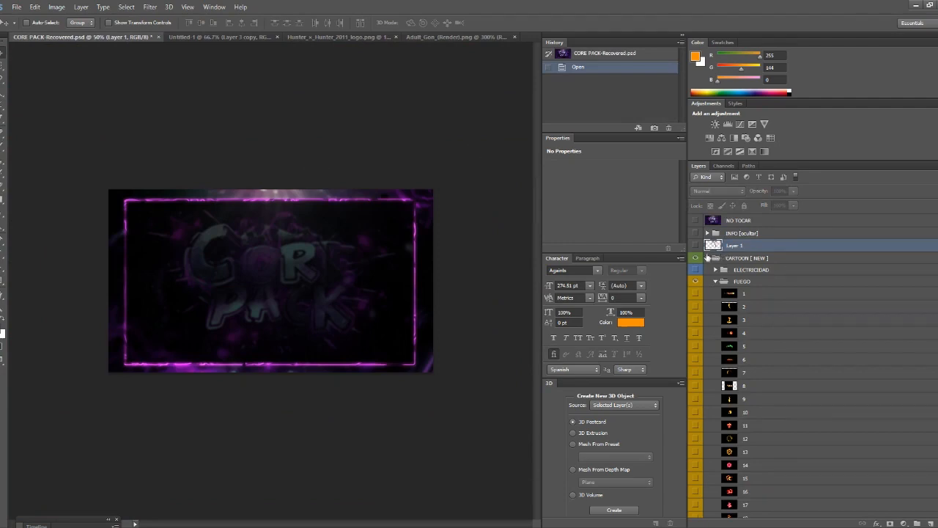
pyautogui.scroll(-4, 702, 333)
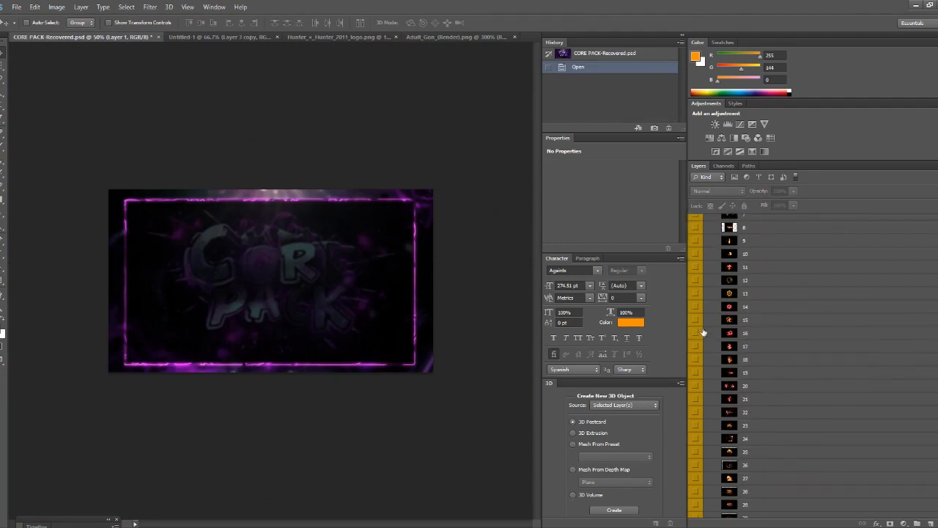
pyautogui.click(694, 320)
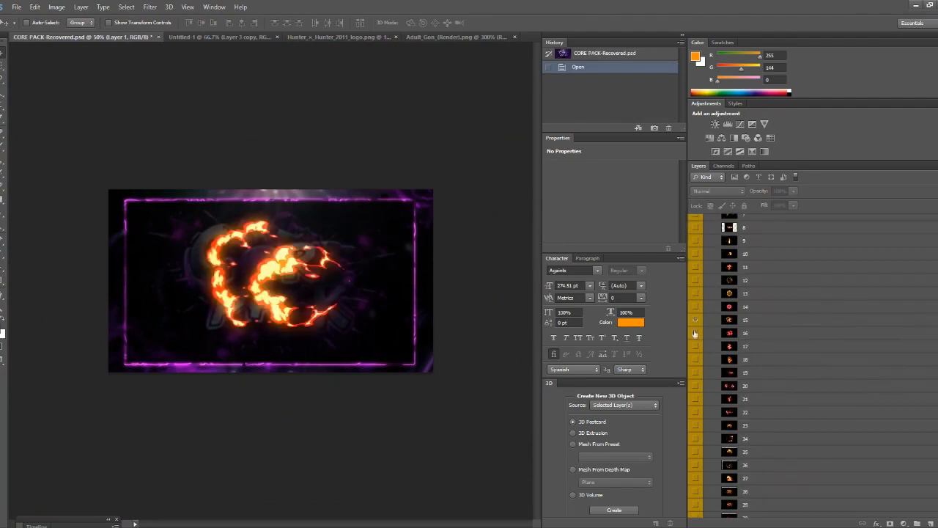
pyautogui.click(694, 333)
pyautogui.click(695, 320)
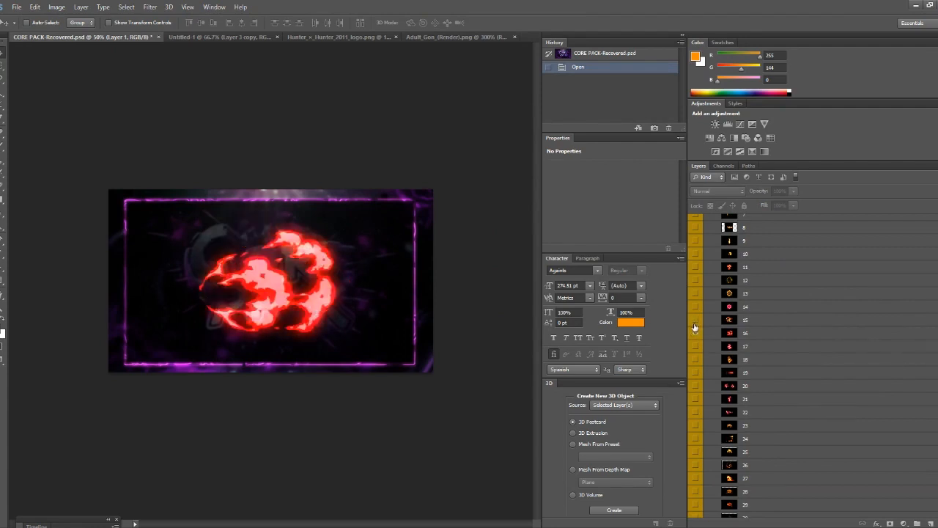
pyautogui.click(755, 333)
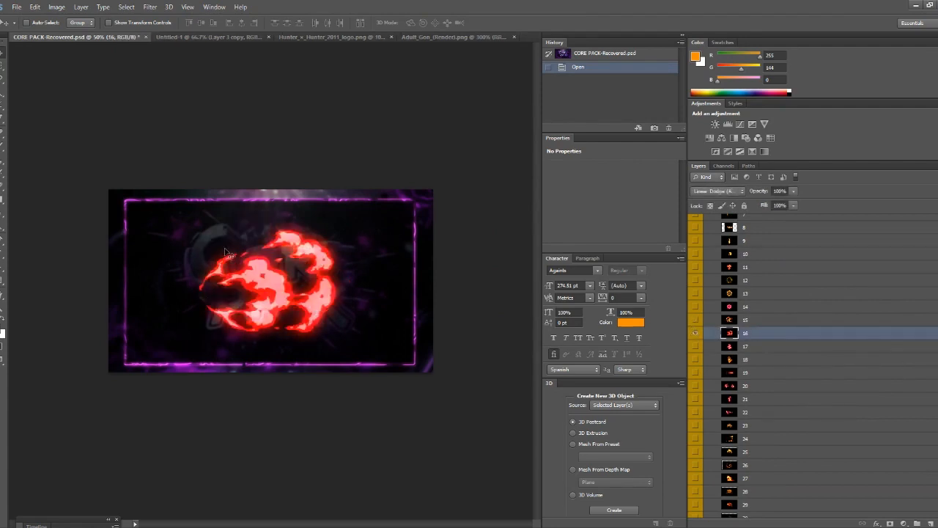
# Bring fire layer 16 into the Untitled-1 document, place it between Layer 3 and Layer 1, and shift it toward the upper left
pyautogui.click(227, 36)
pyautogui.moveTo(267, 32); pyautogui.dragTo(262, 270)
pyautogui.moveTo(338, 247); pyautogui.dragTo(299, 280)
pyautogui.moveTo(744, 343); pyautogui.dragTo(747, 372)
pyautogui.moveTo(260, 339); pyautogui.dragTo(150, 227)
# Scale fire layer 16 to about 170% and reposition it toward the upper left of the canvas
pyautogui.click(34, 6)
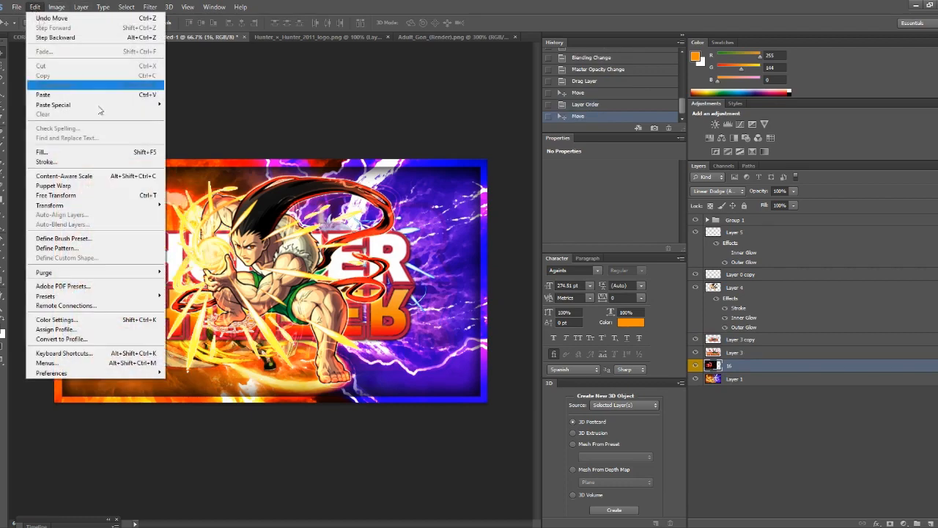
pyautogui.click(66, 195)
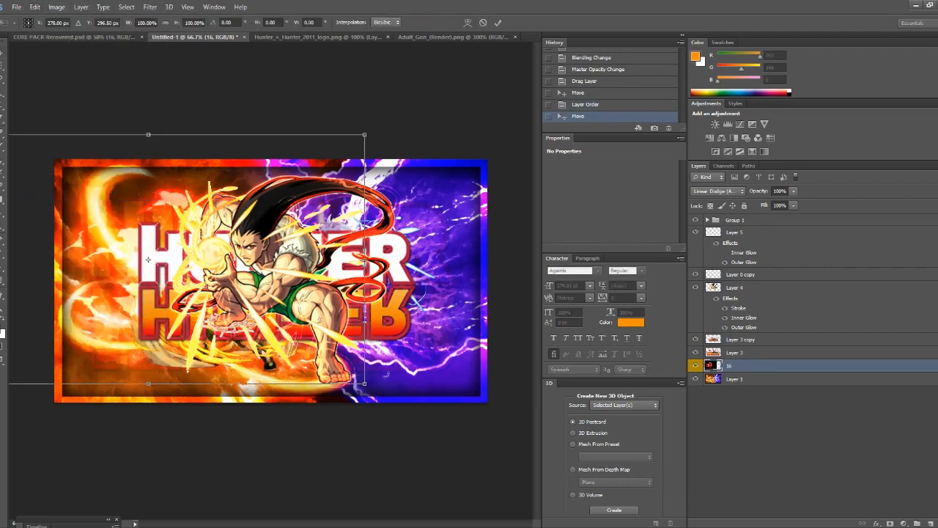
pyautogui.moveTo(362, 383); pyautogui.dragTo(691, 511)
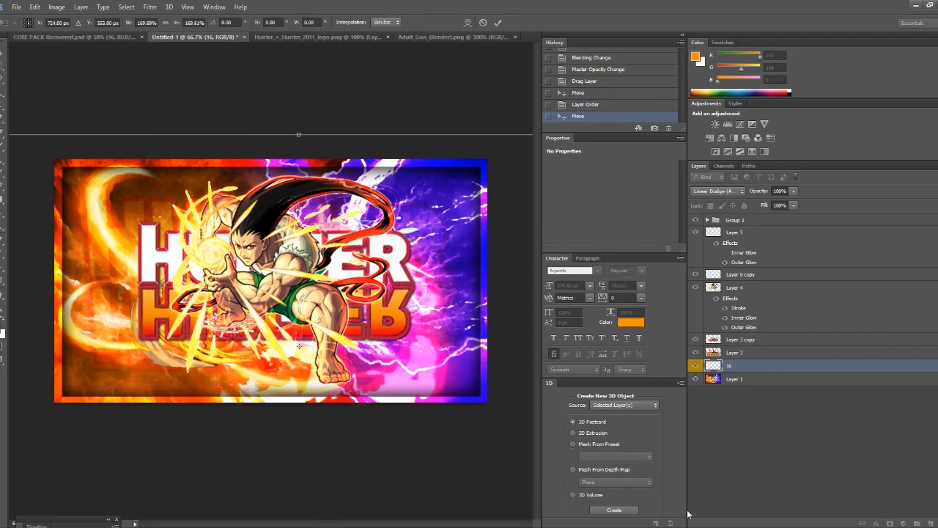
pyautogui.rightClick(408, 330)
pyautogui.click(380, 334)
pyautogui.moveTo(376, 341); pyautogui.dragTo(261, 216)
pyautogui.hotkey('ctrl', '-')
pyautogui.hotkey('ctrl', '-')
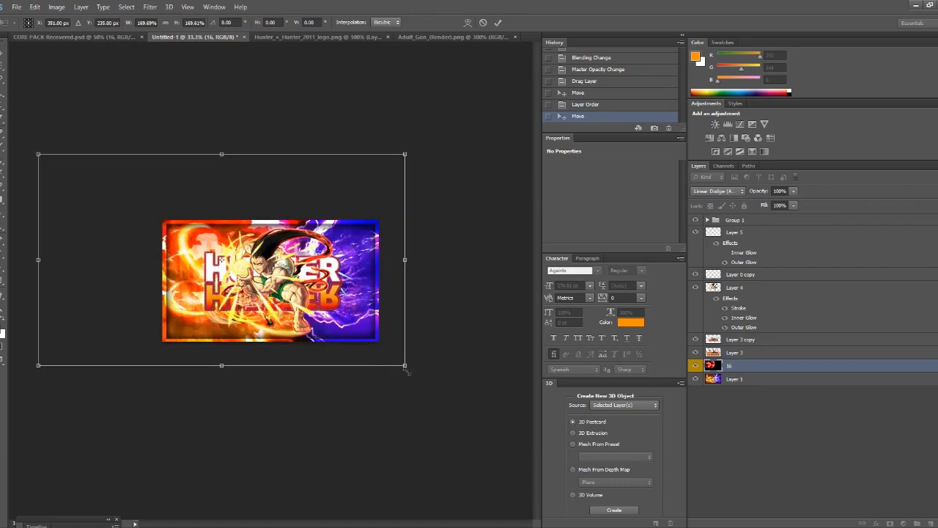
# Adjust the enlarged fire layer 16 so its flames spread across the background, and apply the transform
pyautogui.moveTo(406, 365); pyautogui.dragTo(376, 381)
pyautogui.click(498, 22)
pyautogui.hotkey('ctrl', '+')
pyautogui.hotkey('ctrl', '+')
pyautogui.hotkey('ctrl', '+')
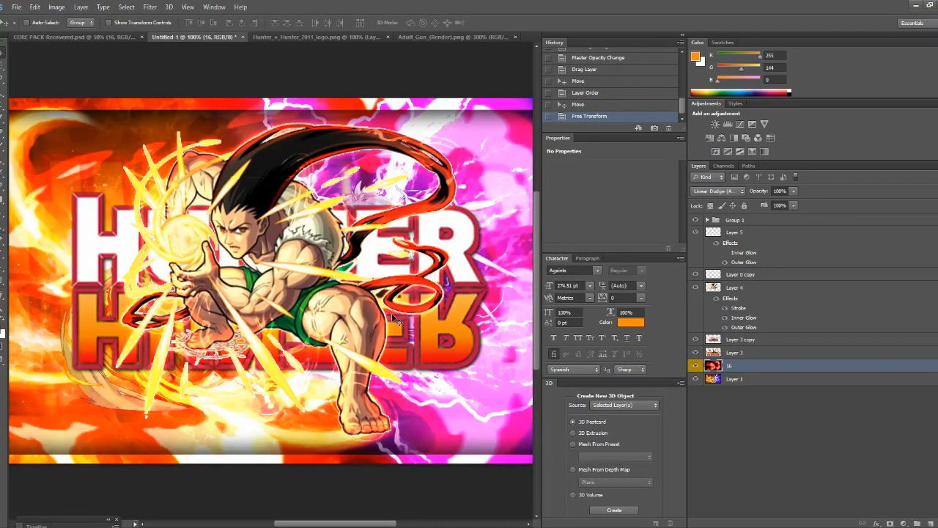
pyautogui.hotkey('ctrl', '-')
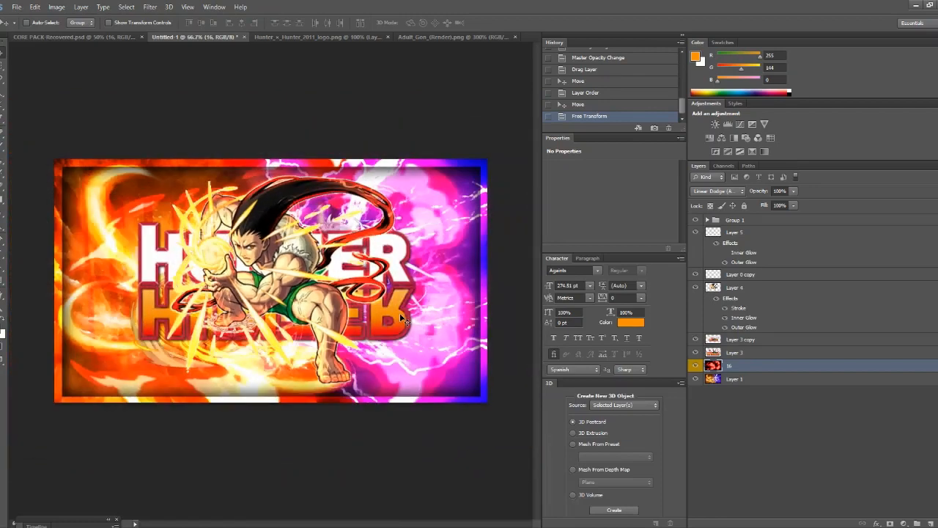
# Try the Lighten and Screen blend modes on the Layer 3 copy logo, and return it to Normal
pyautogui.click(760, 344)
pyautogui.click(715, 191)
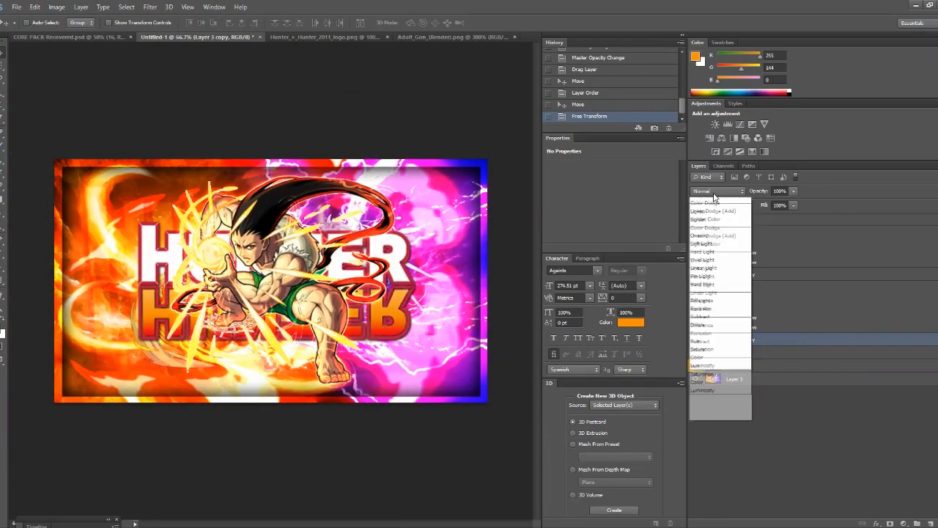
pyautogui.click(721, 273)
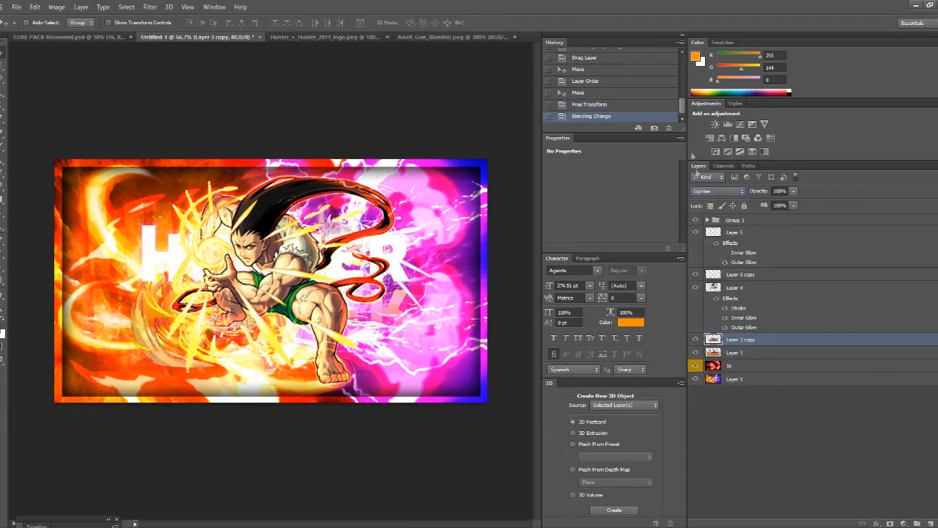
pyautogui.click(714, 189)
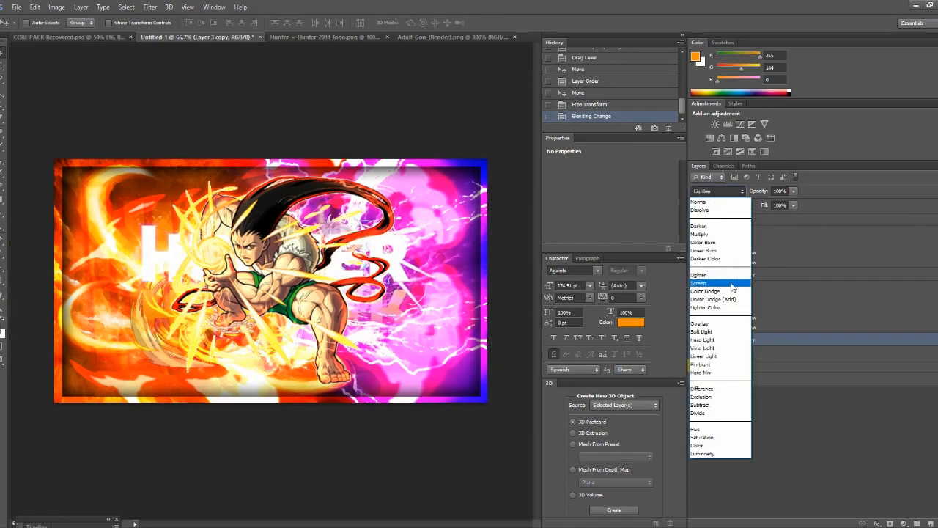
pyautogui.click(721, 284)
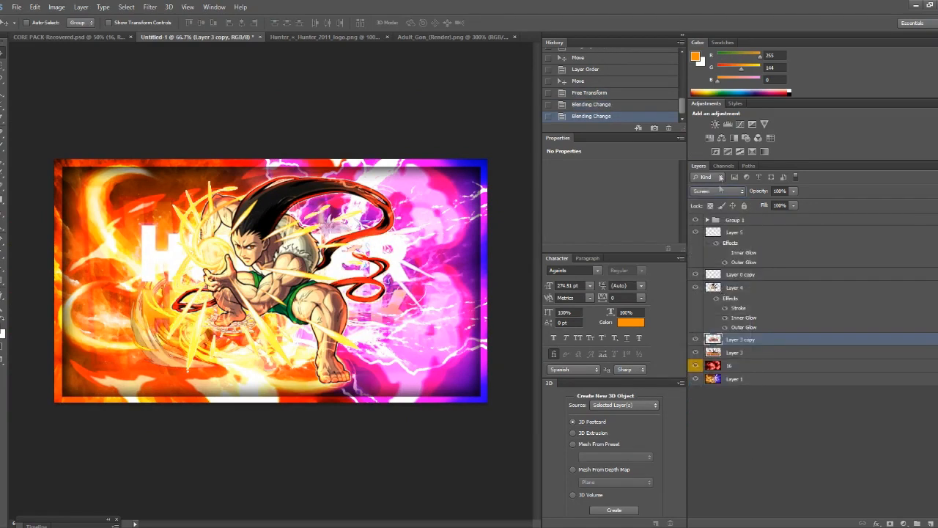
pyautogui.click(720, 189)
pyautogui.click(711, 198)
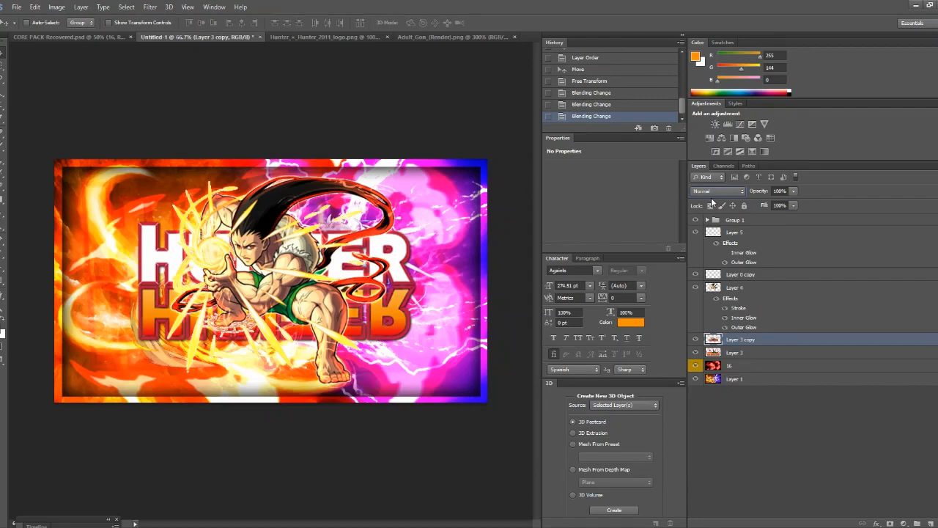
# Add a thin white (ffffff) outside stroke to the Layer 3 copy logo at 100% opacity
pyautogui.rightClick(761, 346)
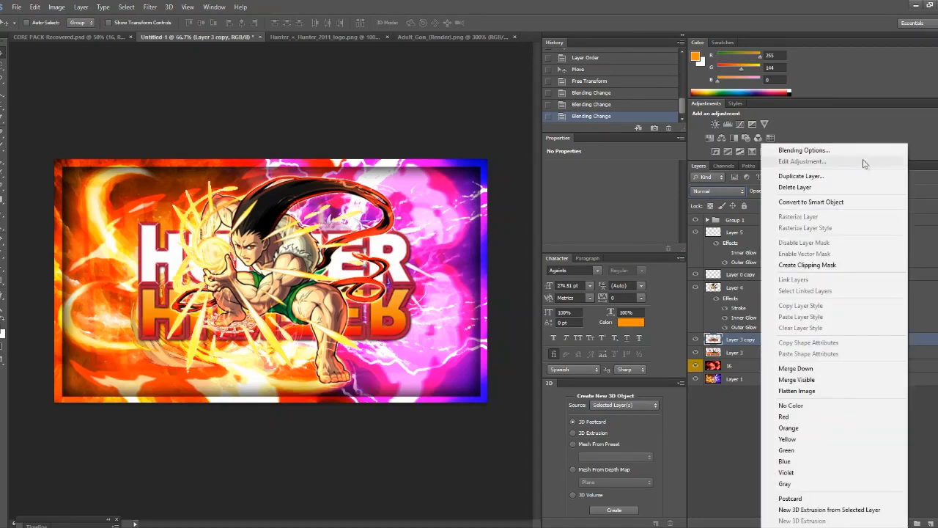
pyautogui.click(849, 149)
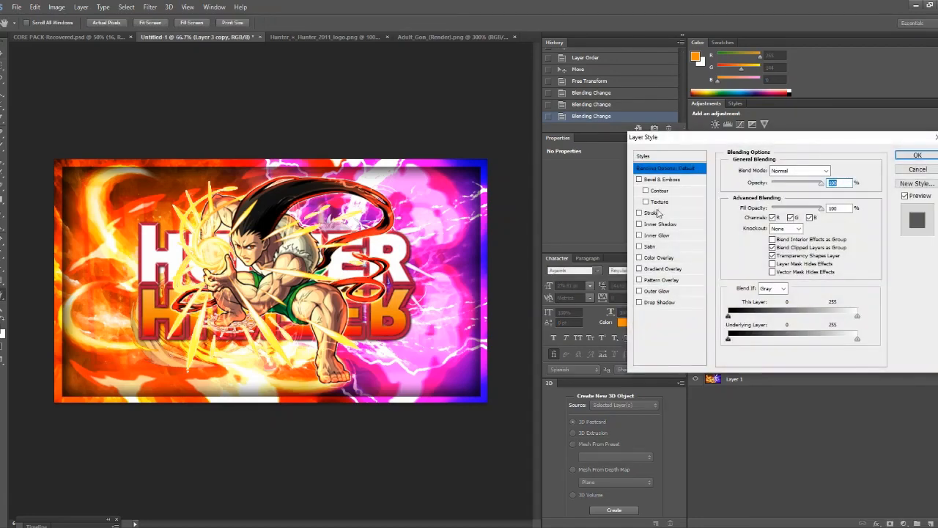
pyautogui.click(639, 214)
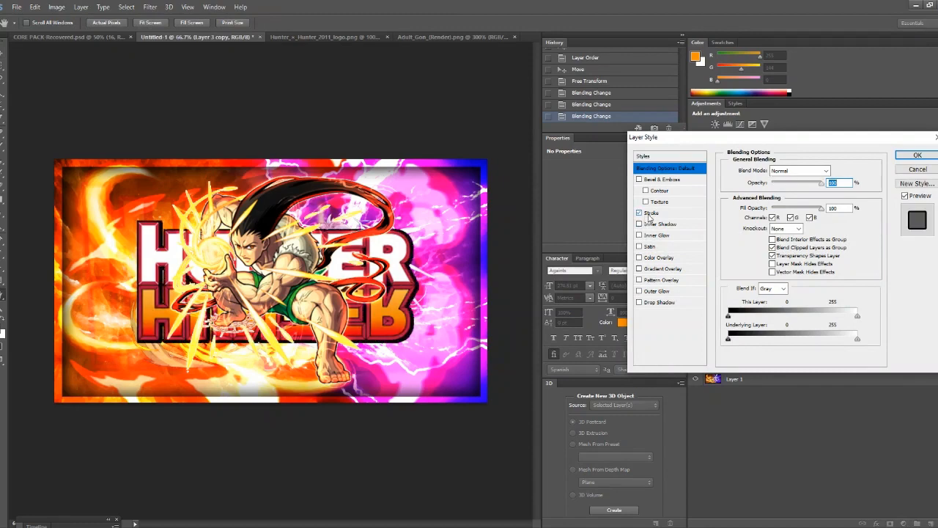
pyautogui.click(654, 213)
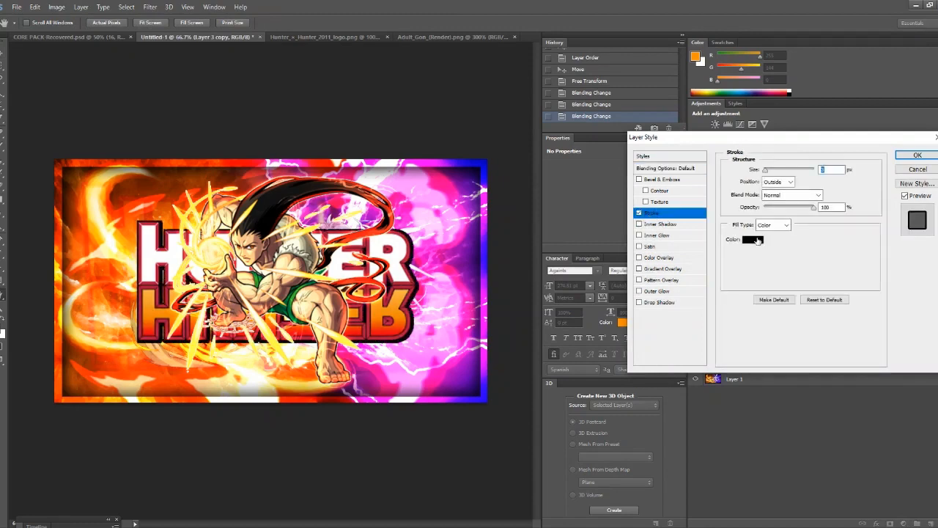
pyautogui.click(755, 239)
pyautogui.click(458, 315)
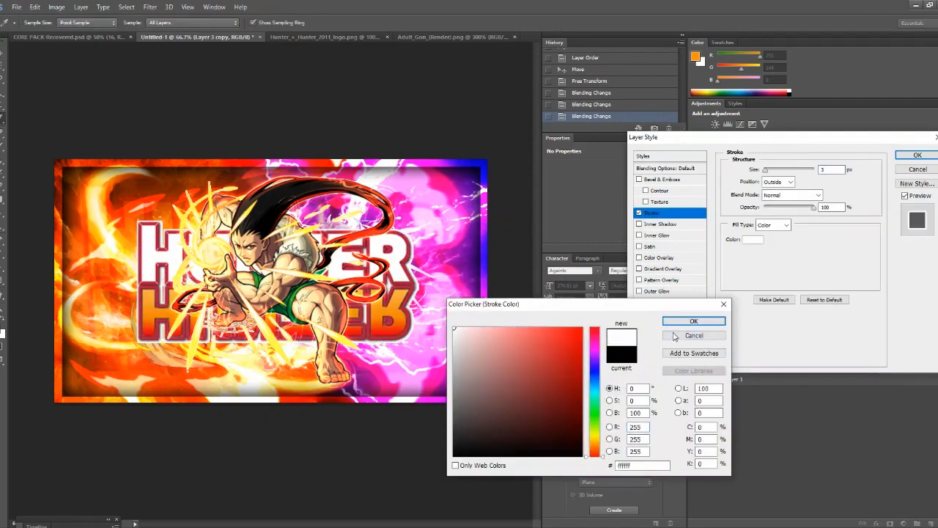
pyautogui.click(693, 321)
pyautogui.moveTo(766, 170); pyautogui.dragTo(763, 171)
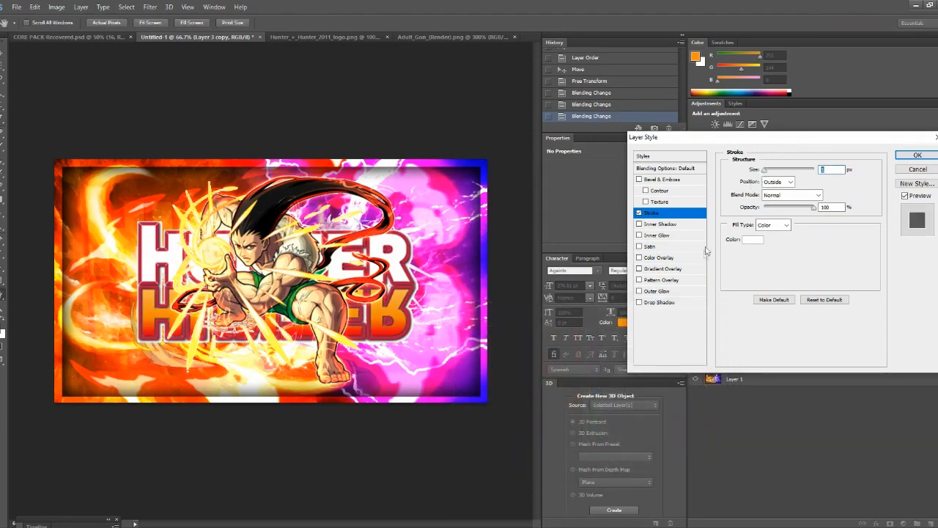
# Add a magenta ff00e4 outer glow to the Layer 3 copy logo with a size of 62 px
pyautogui.click(641, 291)
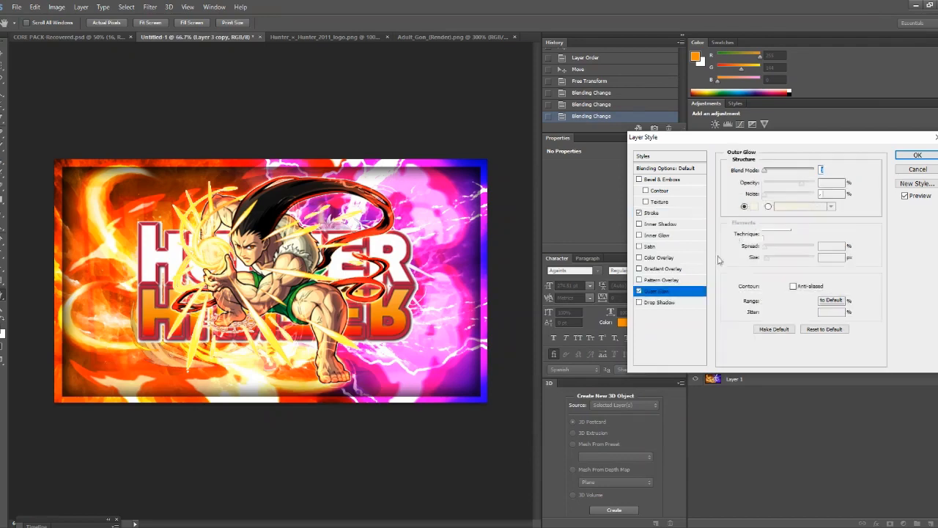
pyautogui.click(800, 206)
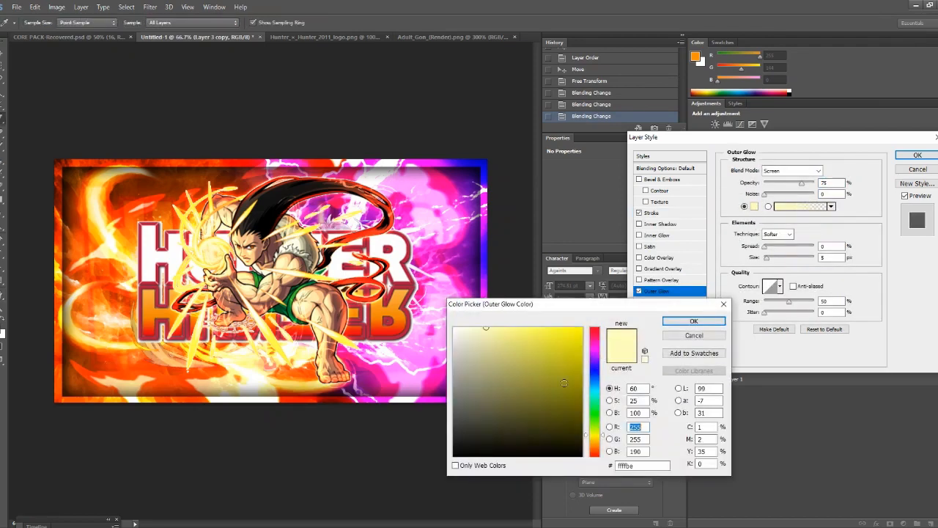
pyautogui.click(598, 350)
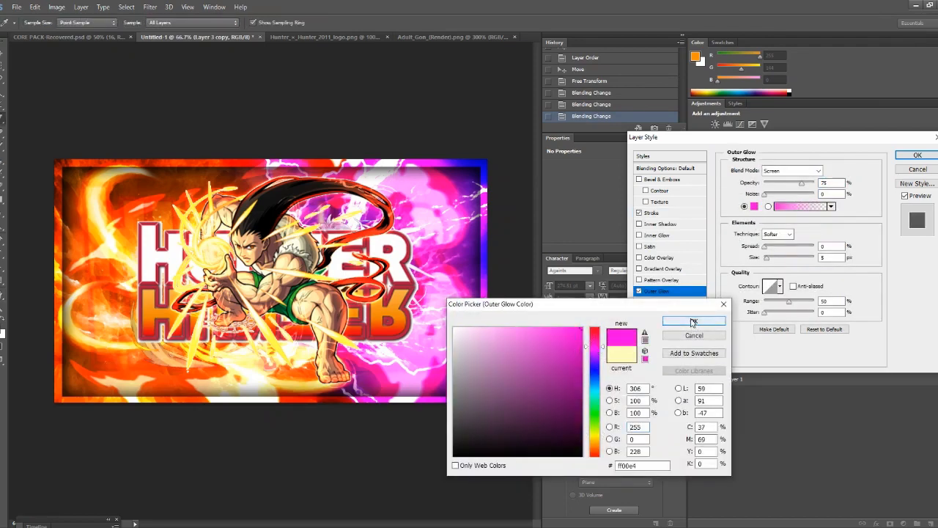
pyautogui.click(693, 320)
pyautogui.moveTo(767, 258); pyautogui.dragTo(778, 258)
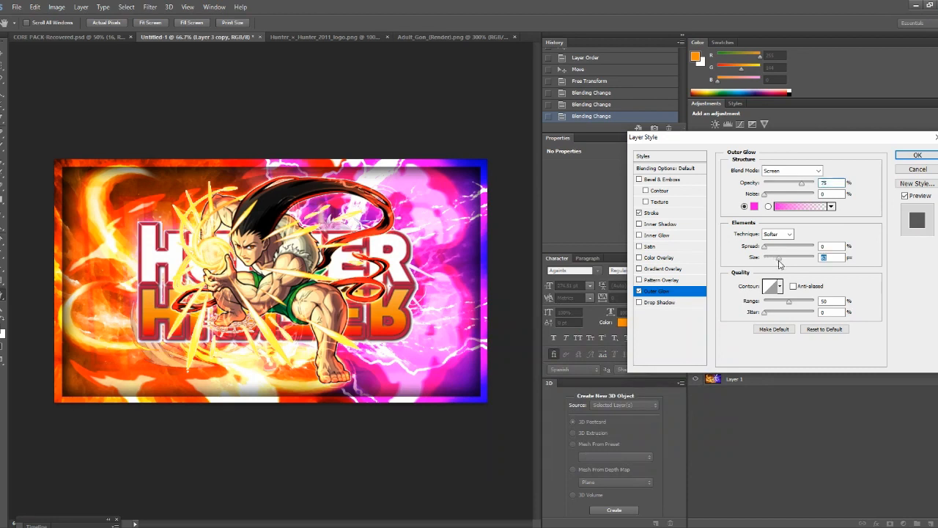
# Try Color Dodge with added spread on the outer glow, and settle on Normal at 100% opacity and 0% spread
pyautogui.click(775, 171)
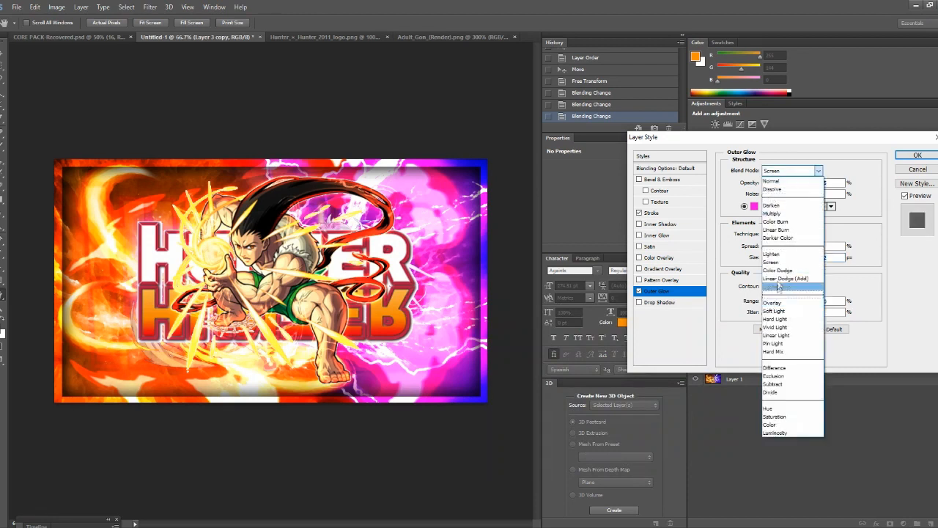
pyautogui.click(775, 272)
pyautogui.moveTo(801, 182); pyautogui.dragTo(859, 189)
pyautogui.moveTo(765, 247); pyautogui.dragTo(789, 255)
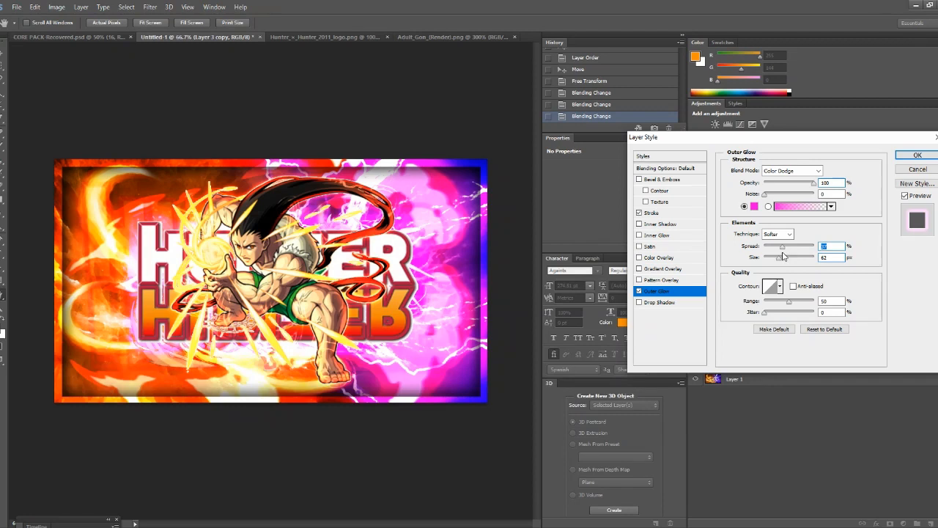
pyautogui.click(788, 172)
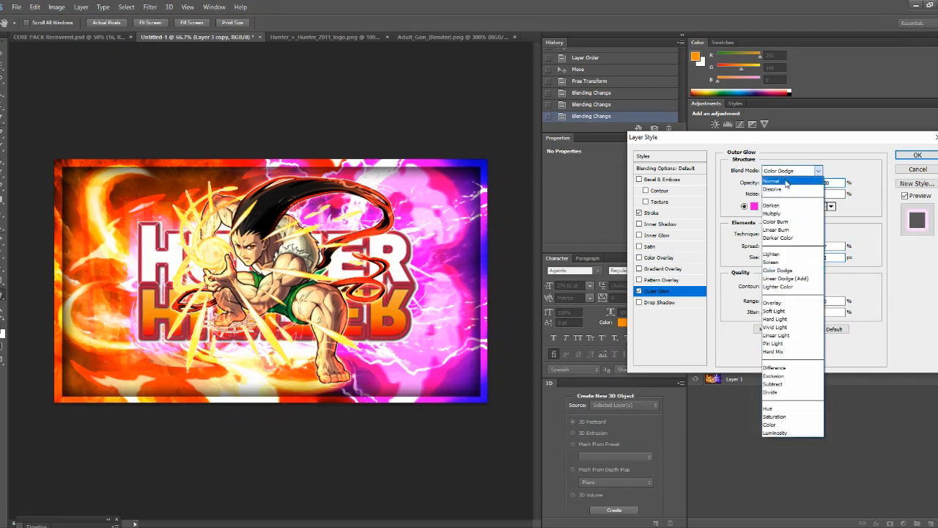
pyautogui.click(786, 182)
pyautogui.moveTo(781, 248); pyautogui.dragTo(756, 248)
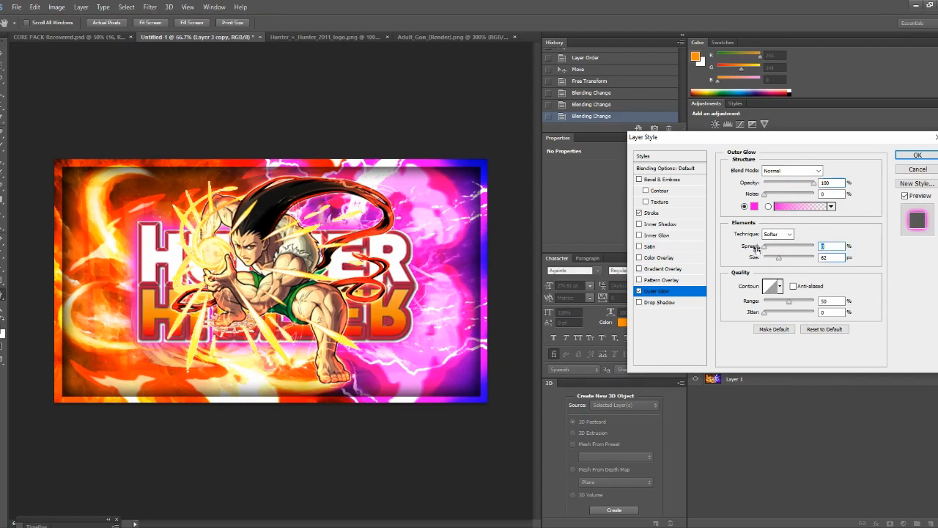
# Add a magenta inner glow in Normal mode to the logo with an enlarged size, and apply the layer style
pyautogui.click(639, 234)
pyautogui.click(665, 236)
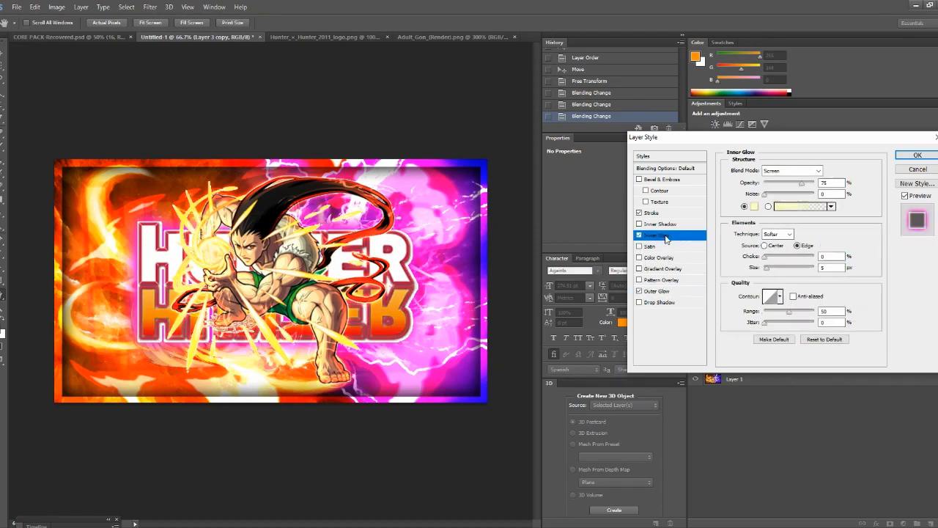
pyautogui.click(754, 206)
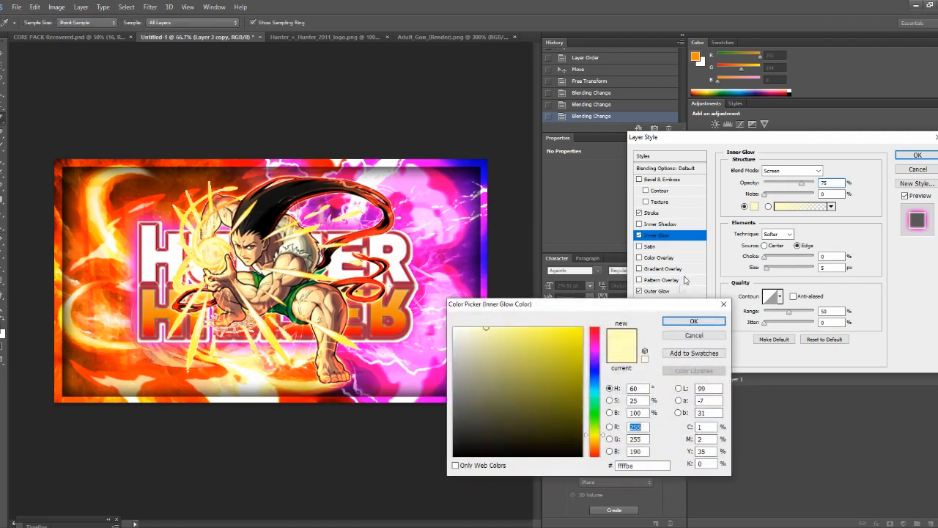
pyautogui.click(595, 353)
pyautogui.click(693, 320)
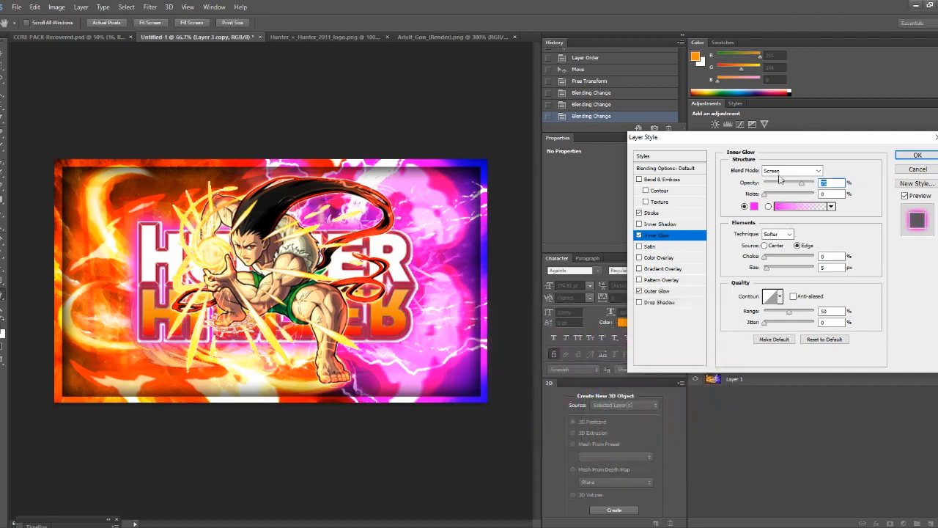
pyautogui.click(783, 170)
pyautogui.click(788, 276)
pyautogui.moveTo(768, 270); pyautogui.dragTo(775, 272)
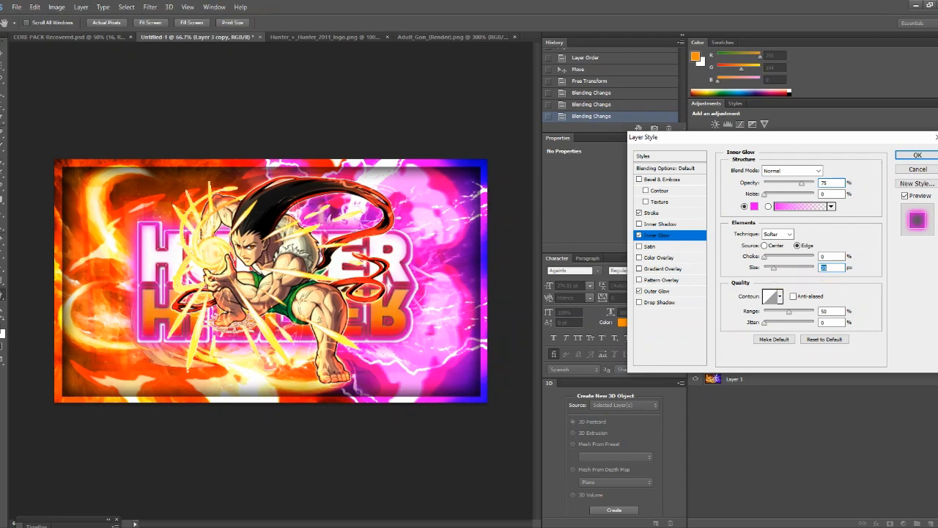
pyautogui.click(916, 156)
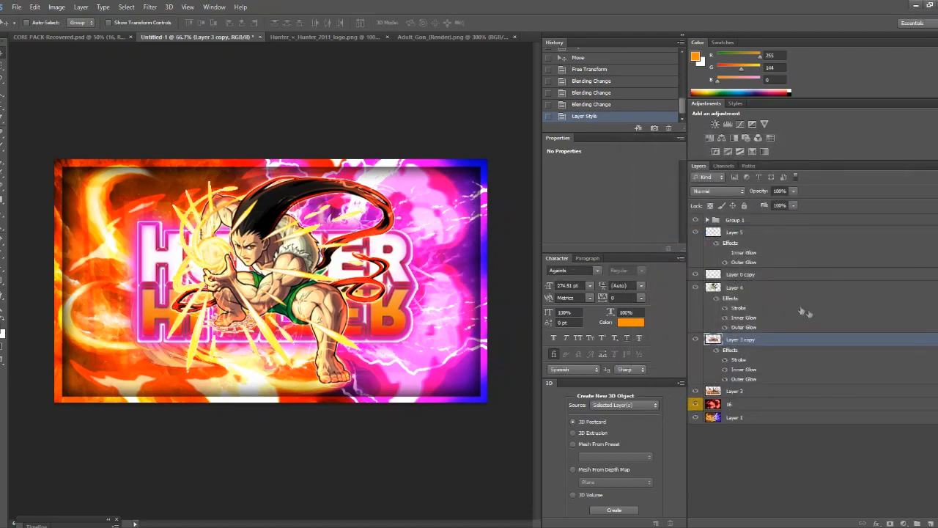
# Create a new layer above Layer 3 copy and paint the right part of the canvas blue (RGB 0, 42, 255) with the Brush tool
pyautogui.click(748, 288)
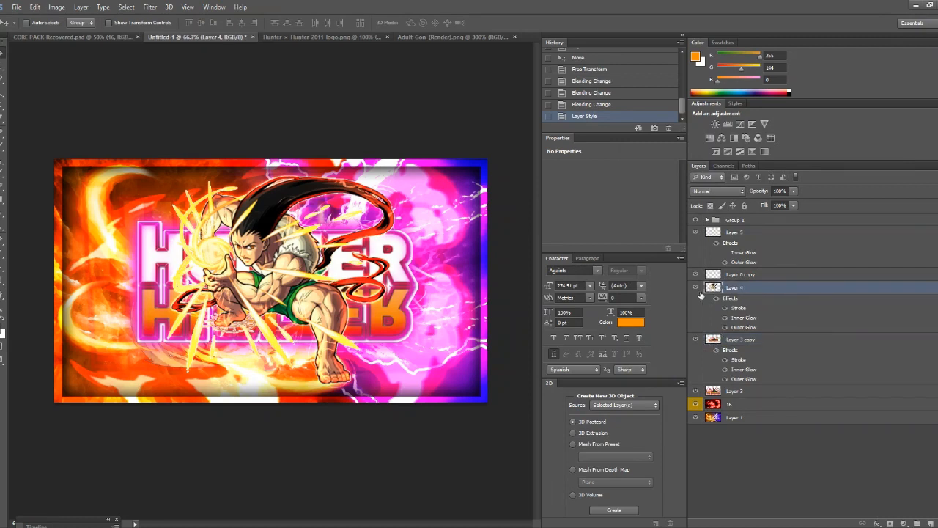
pyautogui.click(757, 344)
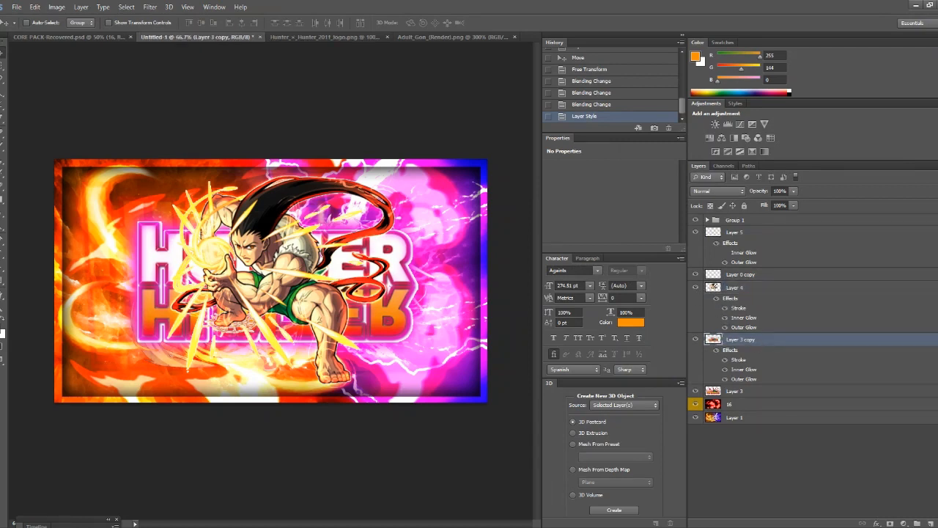
pyautogui.click(930, 523)
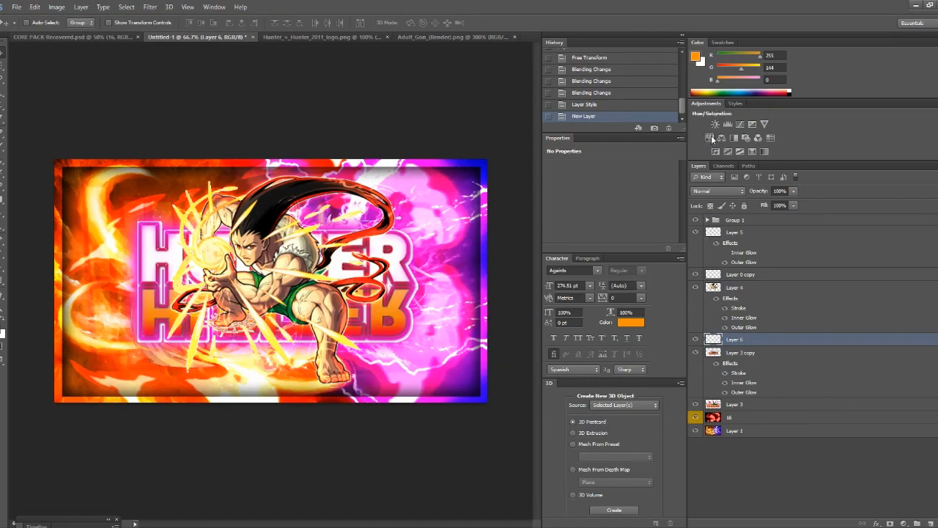
pyautogui.click(5, 145)
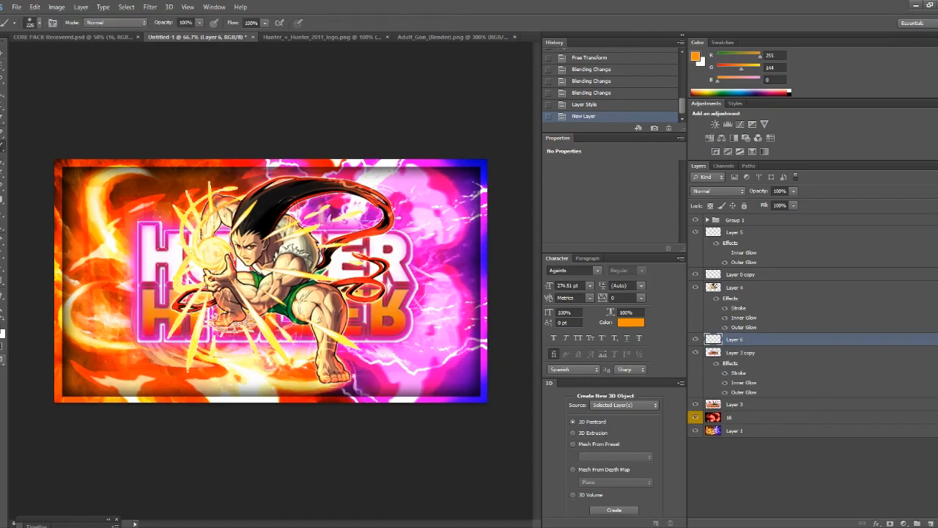
pyautogui.click(1, 328)
pyautogui.moveTo(590, 389); pyautogui.dragTo(591, 374)
pyautogui.click(694, 321)
pyautogui.moveTo(433, 399)
pyautogui.mouseDown()
pyautogui.moveTo(448, 329)
pyautogui.moveTo(392, 370)
pyautogui.moveTo(388, 304)
pyautogui.moveTo(408, 299)
pyautogui.moveTo(396, 242)
pyautogui.moveTo(351, 227)
pyautogui.moveTo(344, 301)
pyautogui.moveTo(355, 220)
pyautogui.moveTo(315, 194)
pyautogui.moveTo(387, 151)
pyautogui.moveTo(496, 247)
pyautogui.moveTo(455, 197)
pyautogui.moveTo(452, 140)
pyautogui.moveTo(264, 132)
pyautogui.moveTo(283, 176)
pyautogui.moveTo(220, 148)
pyautogui.mouseUp()
pyautogui.moveTo(370, 311); pyautogui.dragTo(384, 414)
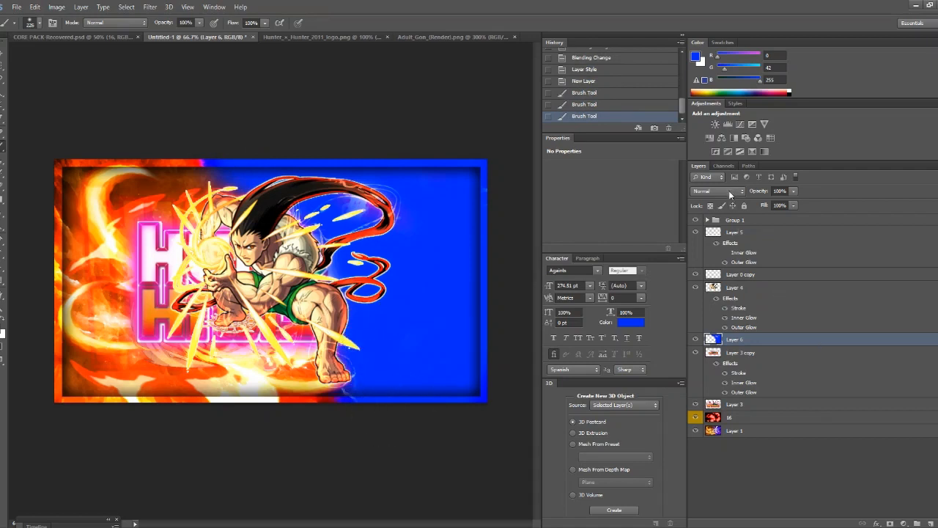
# Try the Color blend mode on the blue-painted Layer 6, and set it to Hue
pyautogui.click(730, 192)
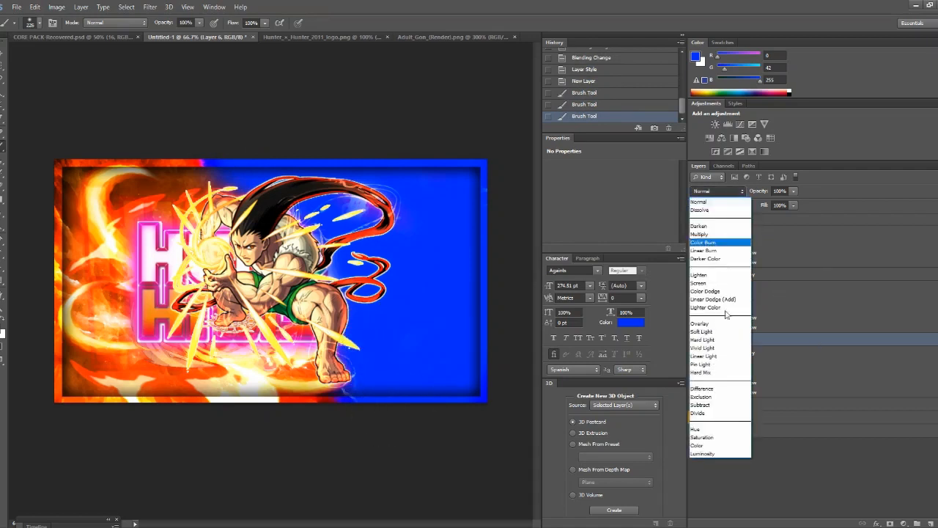
pyautogui.click(725, 444)
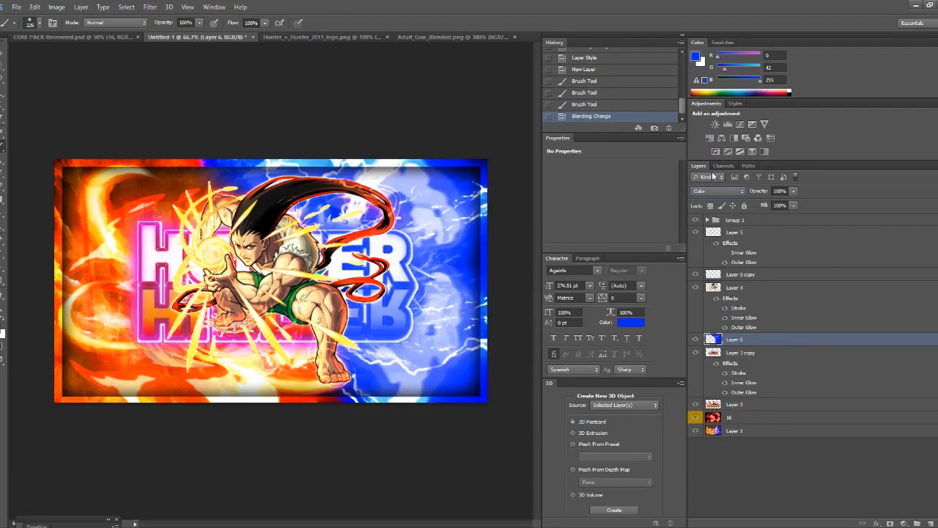
pyautogui.click(711, 193)
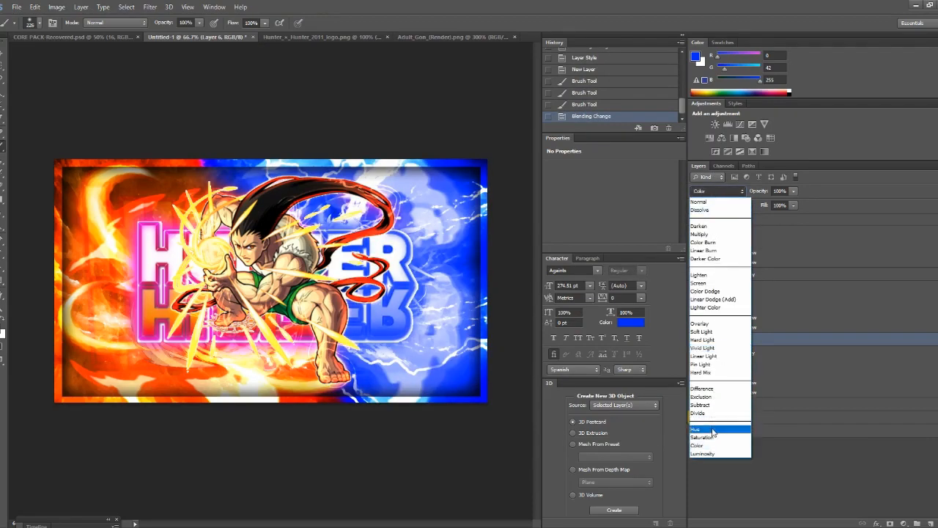
pyautogui.click(712, 431)
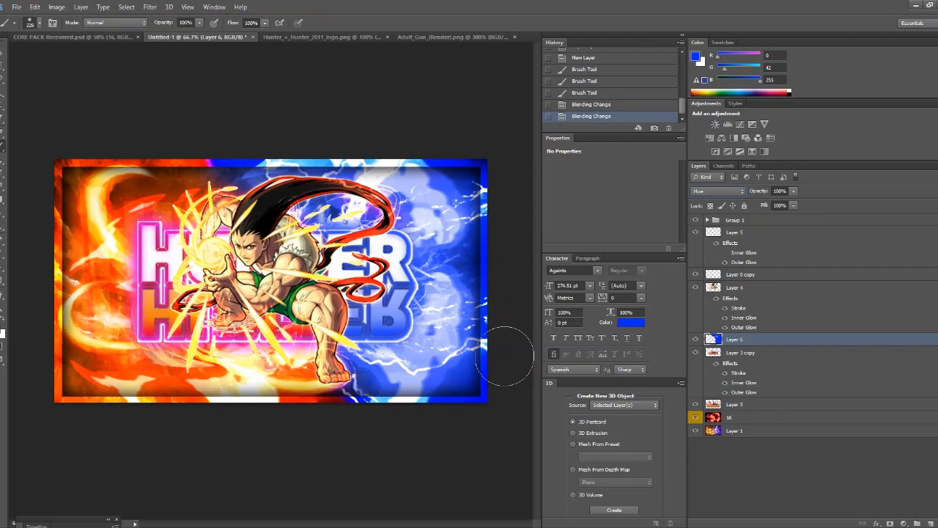
# Turn off the inner glow of Layer 3 copy, and toggle its outer glow off and back on
pyautogui.click(724, 393)
pyautogui.click(724, 403)
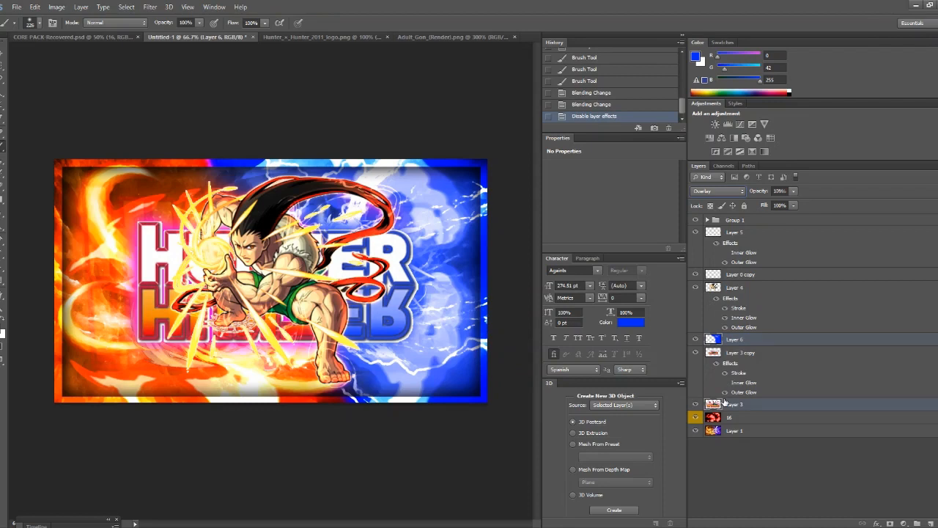
pyautogui.click(726, 393)
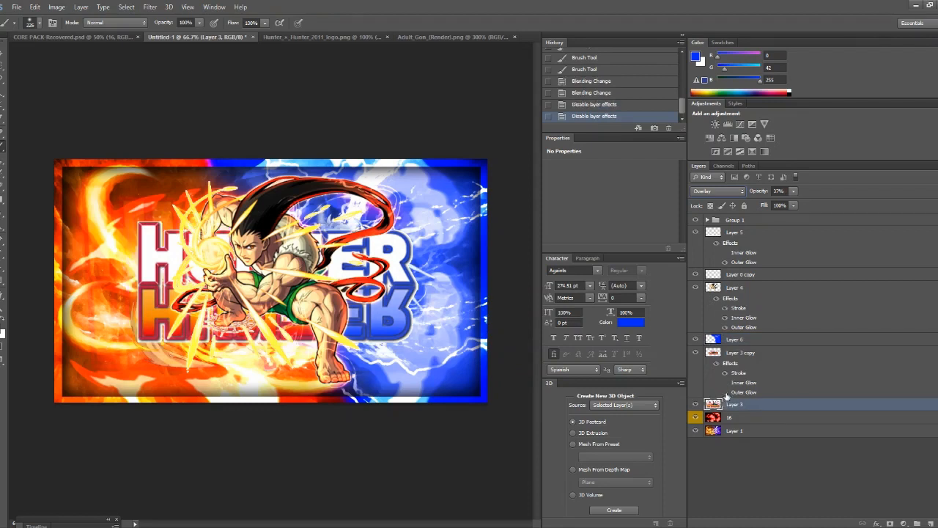
pyautogui.click(725, 393)
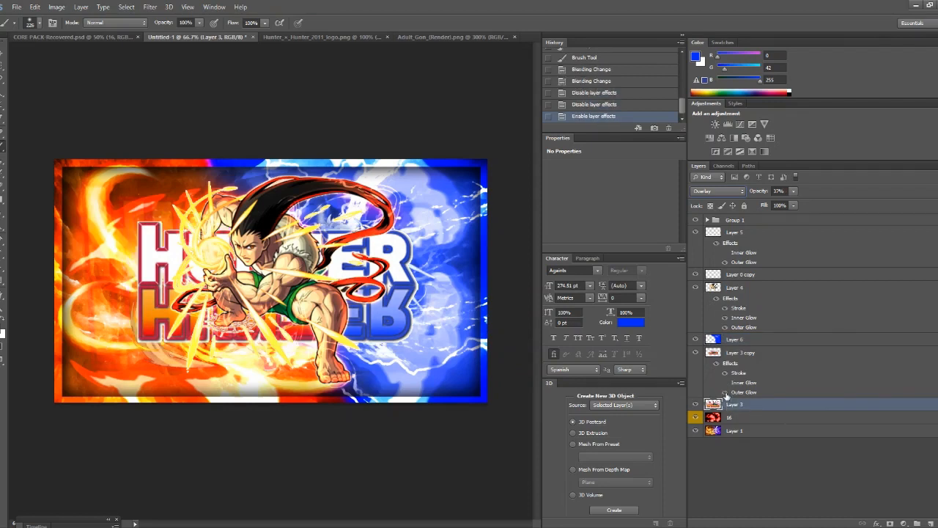
# Change the outer glow color of Layer 3 copy to orange (#ff7800) and apply the layer style
pyautogui.rightClick(741, 355)
pyautogui.press('Escape')
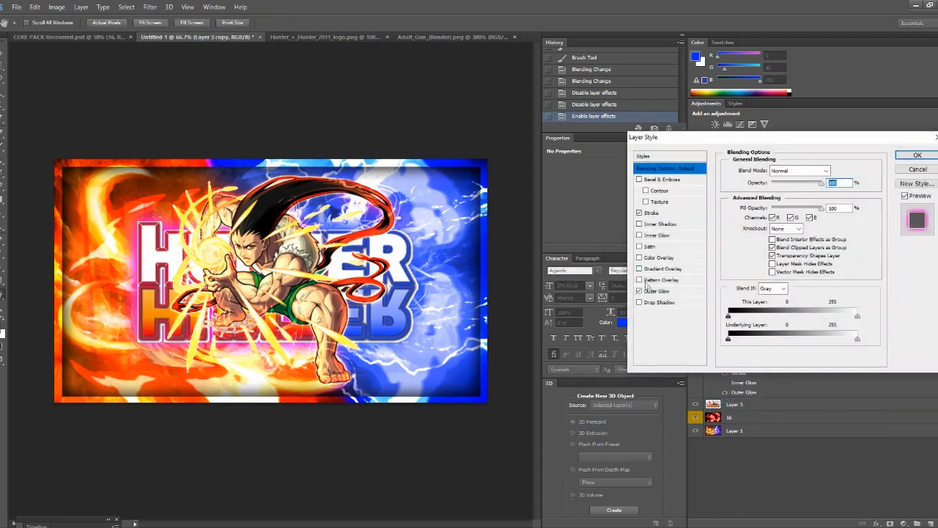
pyautogui.click(655, 292)
pyautogui.click(754, 205)
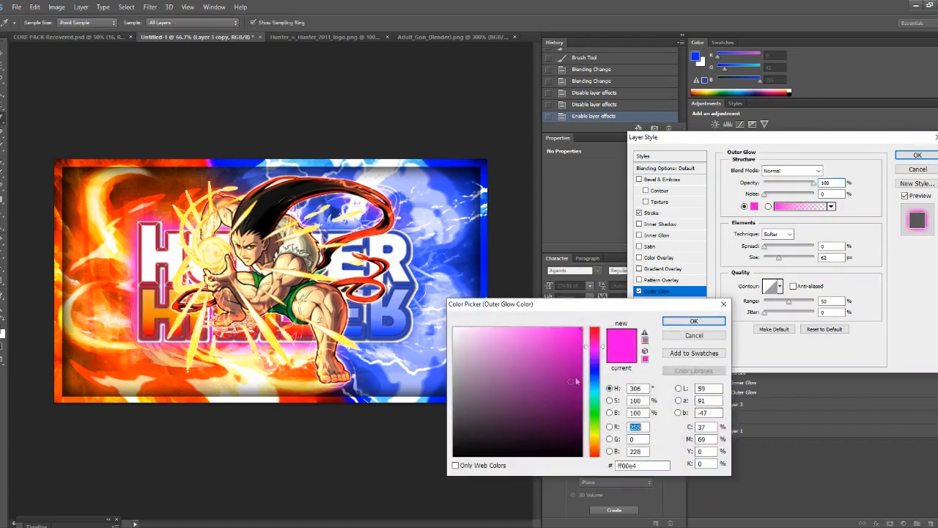
pyautogui.moveTo(599, 394); pyautogui.dragTo(598, 447)
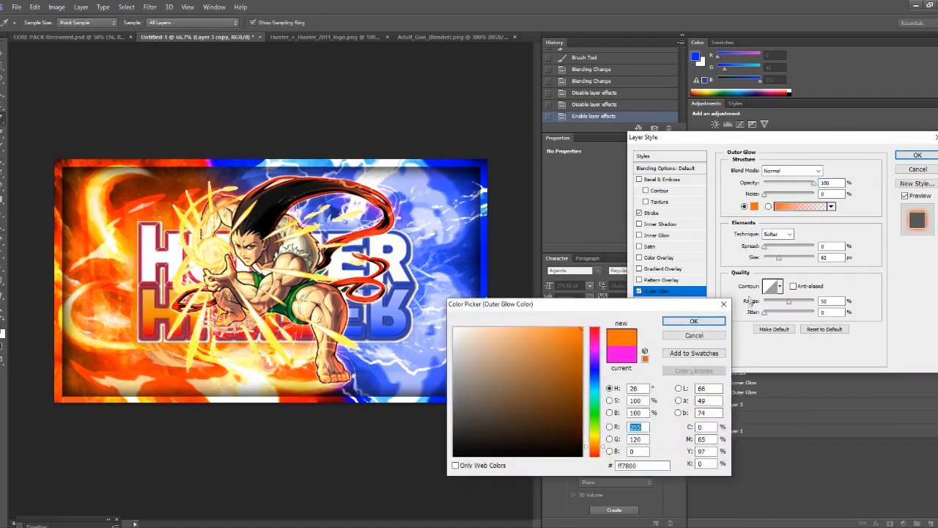
pyautogui.click(694, 321)
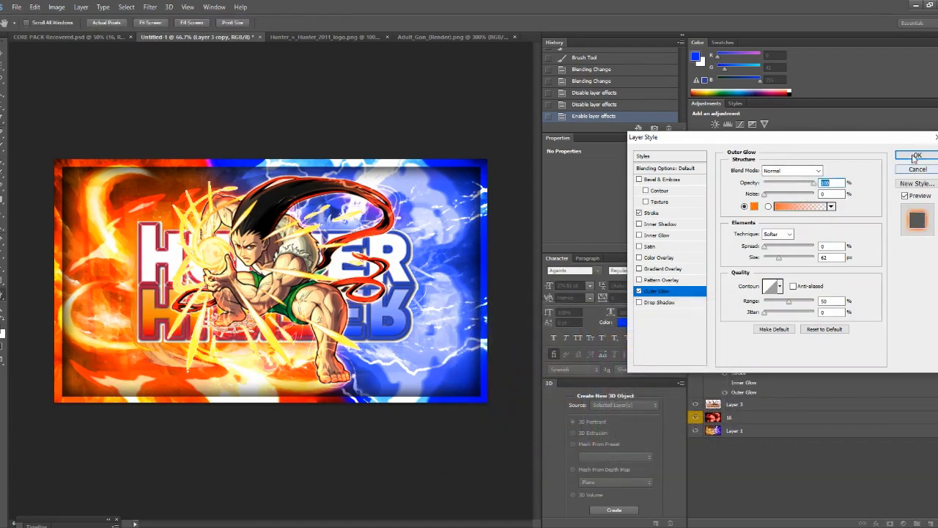
pyautogui.click(916, 156)
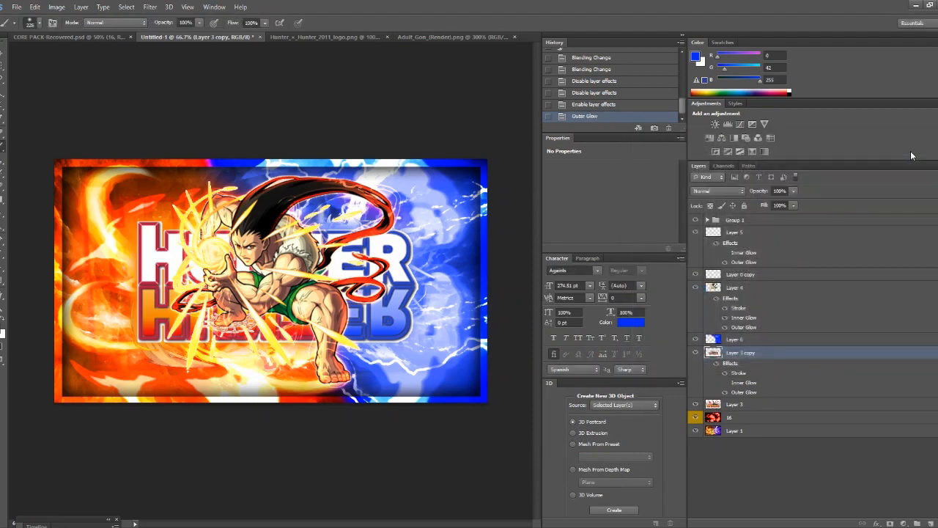
# Delete the blue-painted Layer 6 and add a new empty layer above Layer 3 copy
pyautogui.click(740, 339)
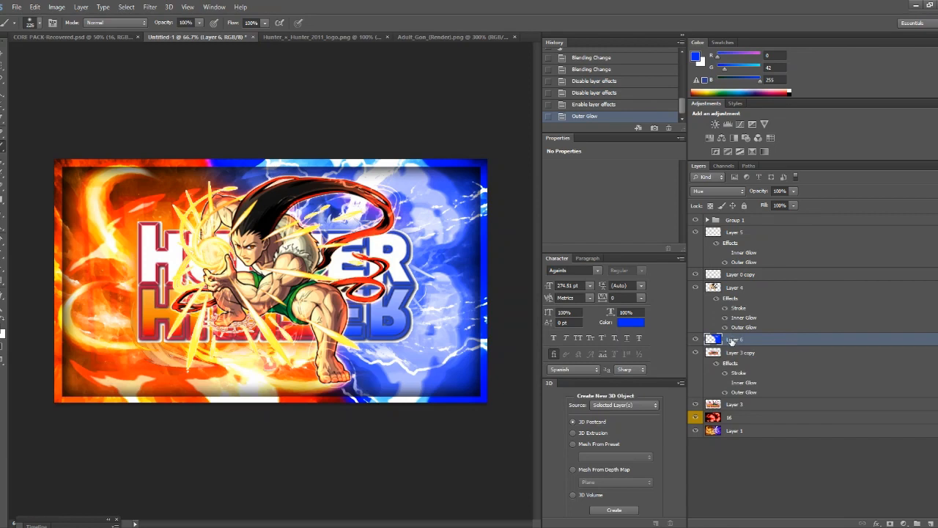
pyautogui.press('Delete')
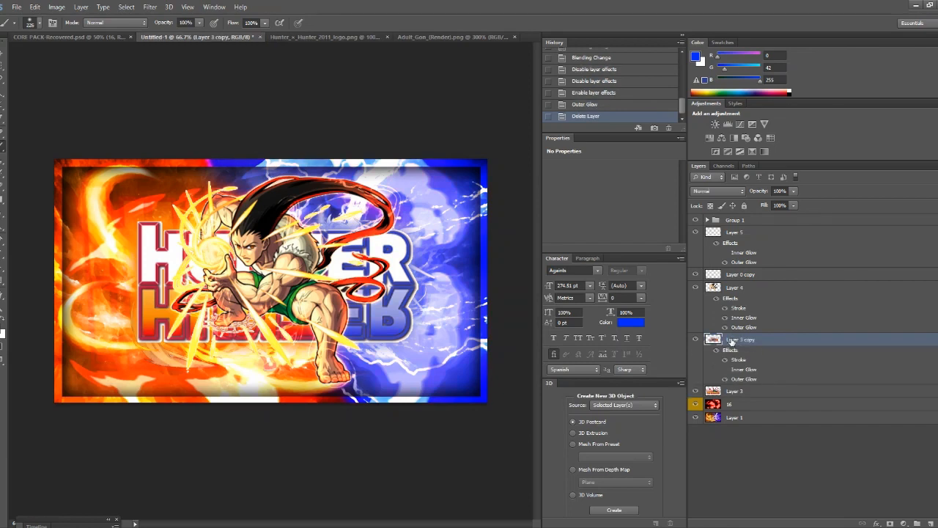
pyautogui.click(930, 523)
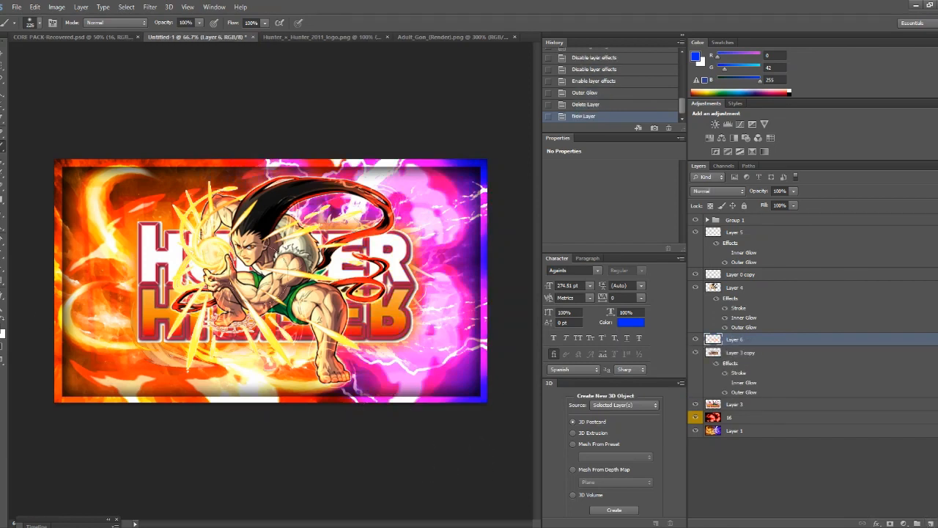
# Paint the right part of the new layer green (RGB 56, 180, 42) with the Brush tool and set its blend mode to Hue
pyautogui.click(1, 328)
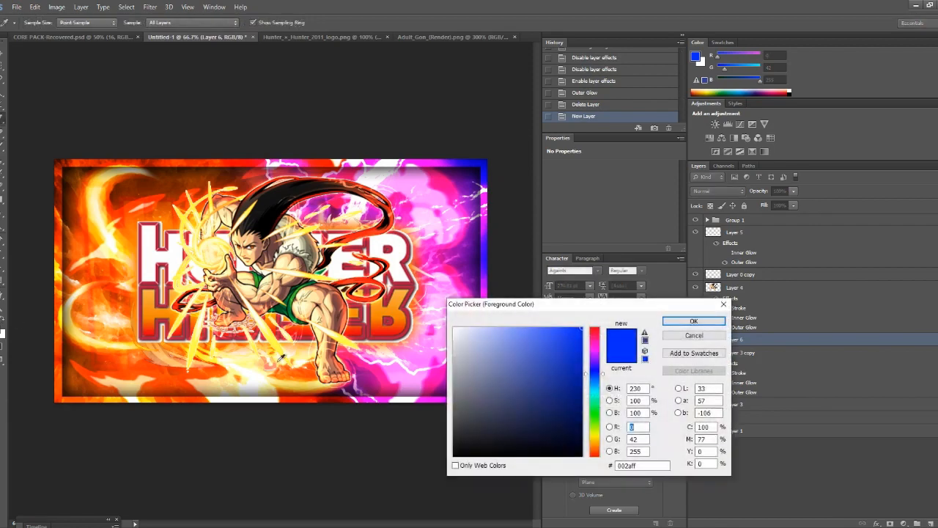
pyautogui.click(291, 297)
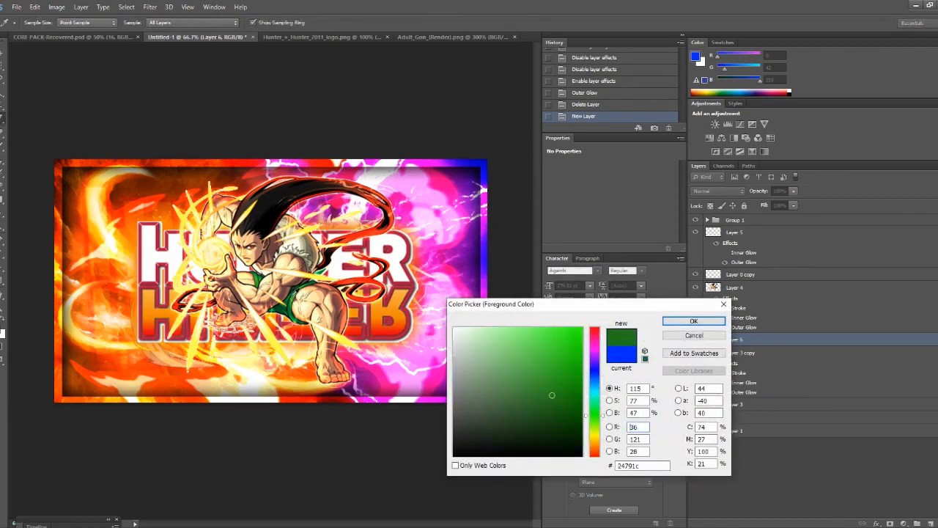
pyautogui.click(292, 295)
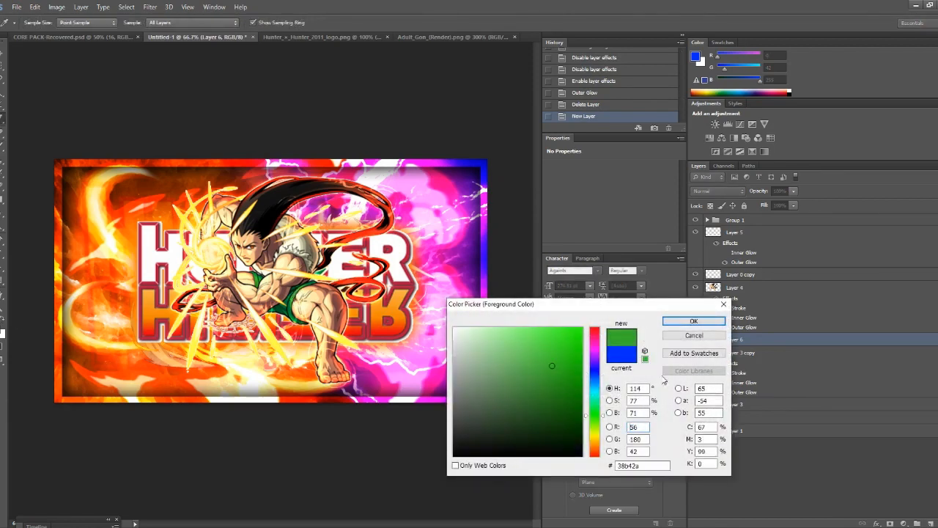
pyautogui.click(693, 321)
pyautogui.press('b')
pyautogui.click(361, 380)
pyautogui.moveTo(360, 380)
pyautogui.mouseDown()
pyautogui.moveTo(275, 129)
pyautogui.moveTo(289, 152)
pyautogui.moveTo(331, 145)
pyautogui.moveTo(462, 154)
pyautogui.moveTo(534, 198)
pyautogui.moveTo(459, 184)
pyautogui.moveTo(495, 214)
pyautogui.moveTo(456, 422)
pyautogui.moveTo(466, 309)
pyautogui.moveTo(477, 443)
pyautogui.moveTo(411, 370)
pyautogui.moveTo(313, 134)
pyautogui.moveTo(387, 384)
pyautogui.moveTo(440, 277)
pyautogui.moveTo(364, 136)
pyautogui.moveTo(446, 241)
pyautogui.moveTo(390, 151)
pyautogui.moveTo(444, 191)
pyautogui.moveTo(439, 220)
pyautogui.mouseUp()
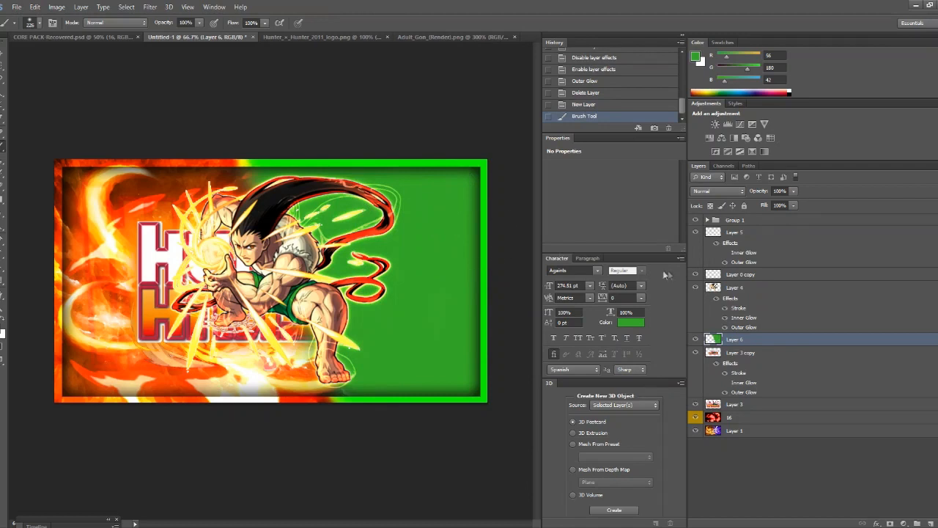
pyautogui.click(714, 192)
pyautogui.click(715, 429)
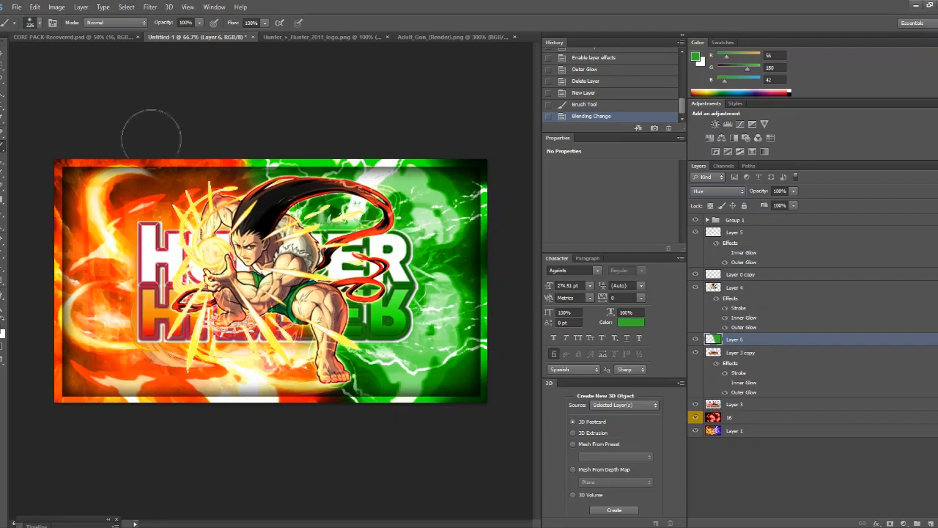
# In CORE PACK-Recovered.psd, hide and collapse the FUEGO group, and preview the particle layers in the PARTICULAS group
pyautogui.click(32, 37)
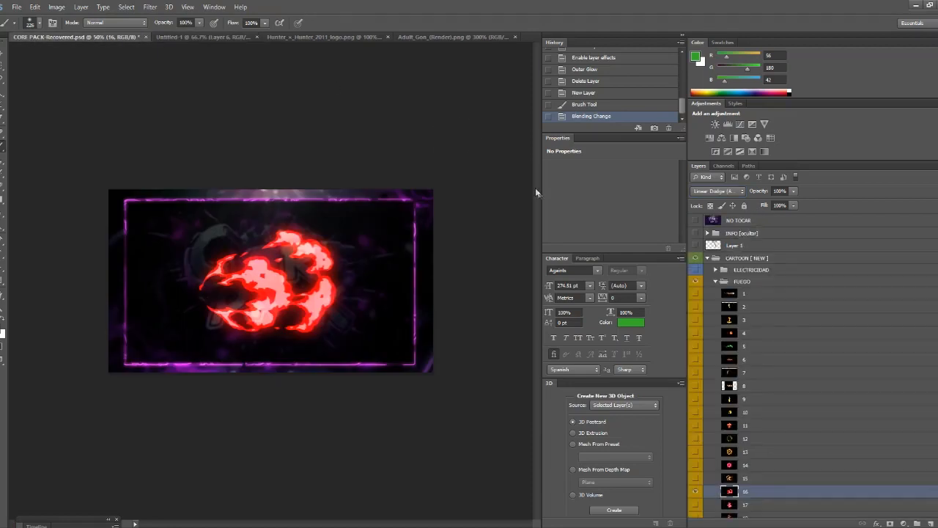
pyautogui.click(696, 282)
pyautogui.click(715, 282)
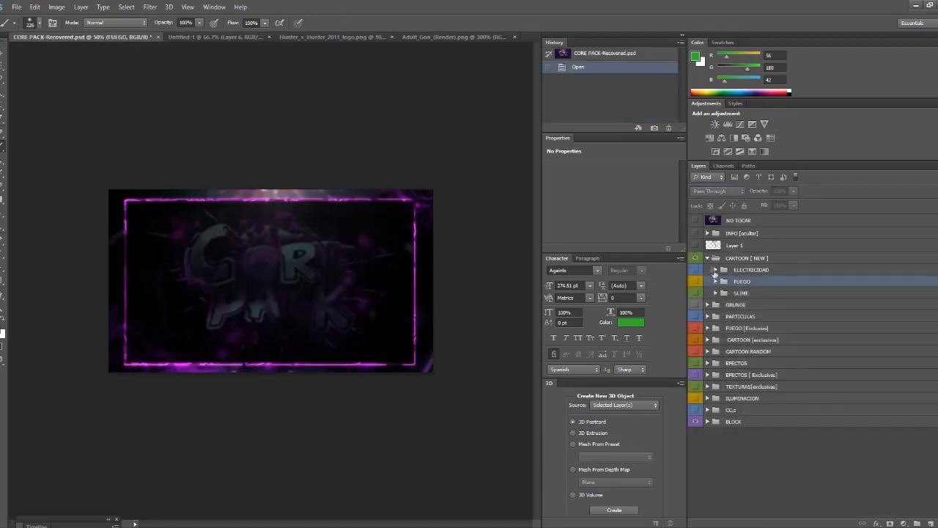
pyautogui.click(707, 316)
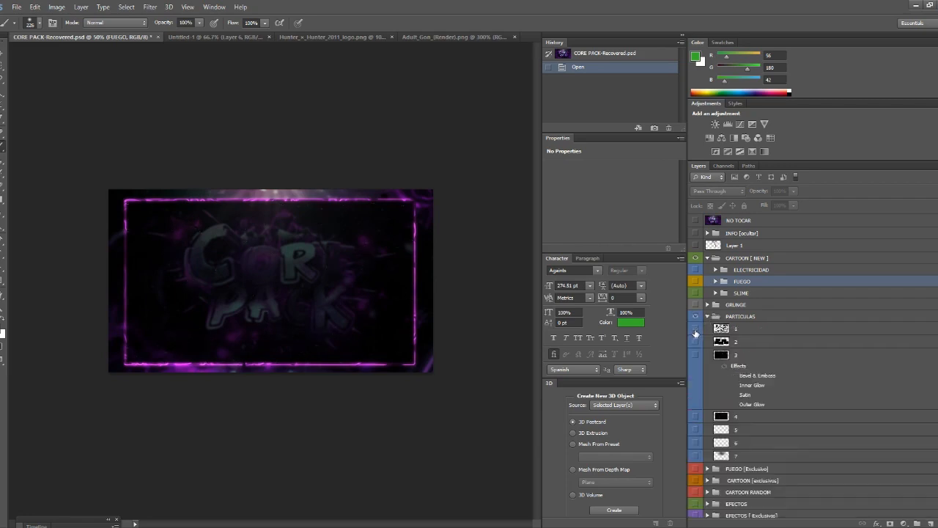
pyautogui.click(696, 342)
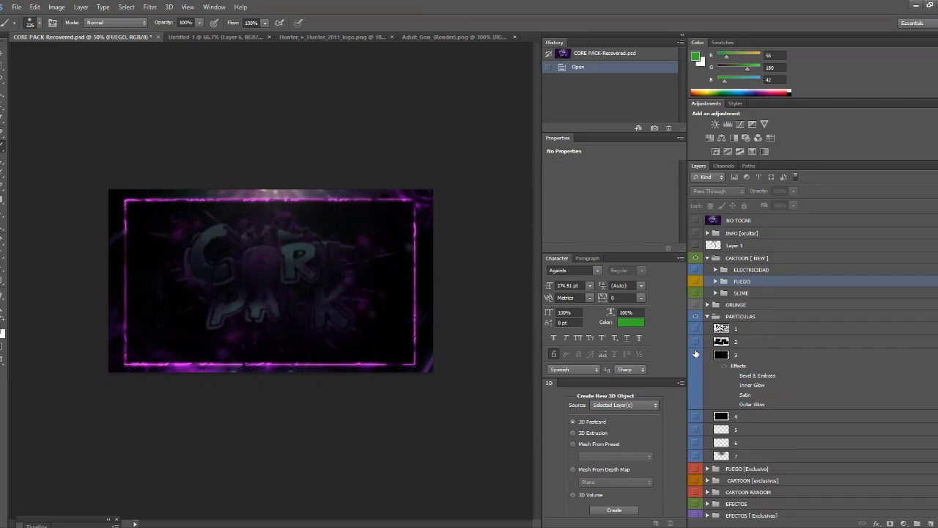
pyautogui.click(696, 417)
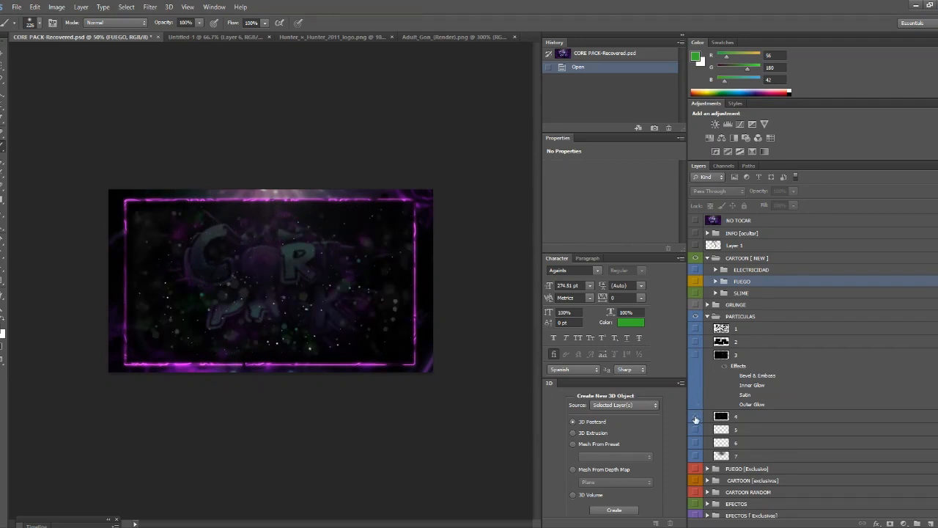
pyautogui.click(696, 418)
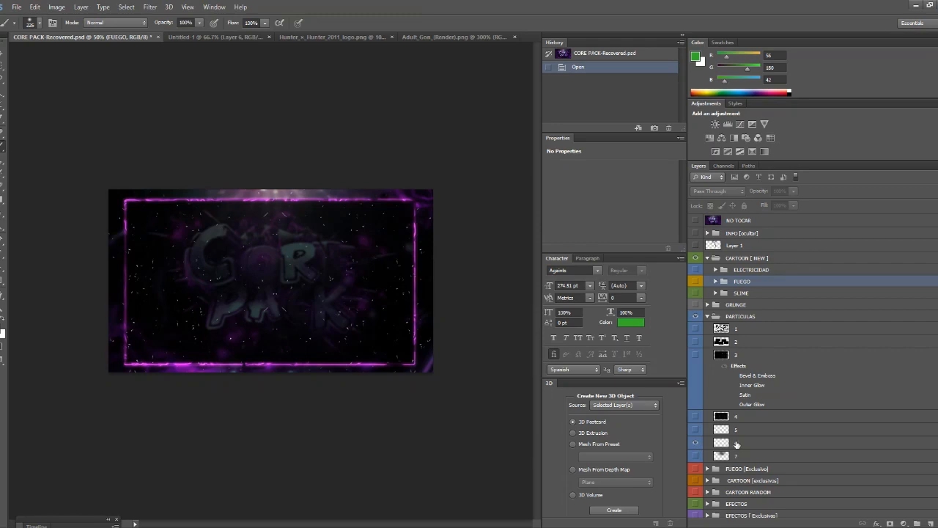
# Copy particle layer 6 from the PARTICULAS group into the Untitled-1 document and position it over the canvas
pyautogui.click(737, 444)
pyautogui.press('v')
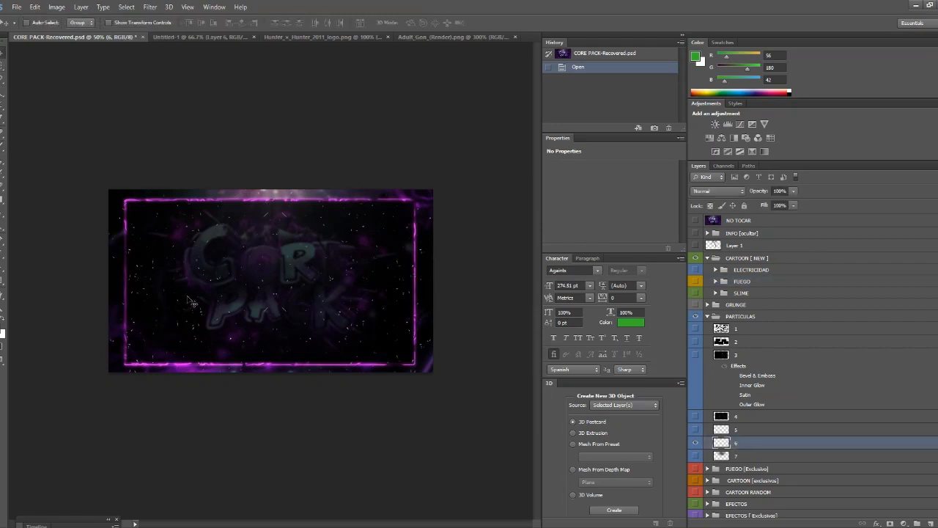
pyautogui.click(343, 38)
pyautogui.moveTo(342, 38); pyautogui.dragTo(227, 293)
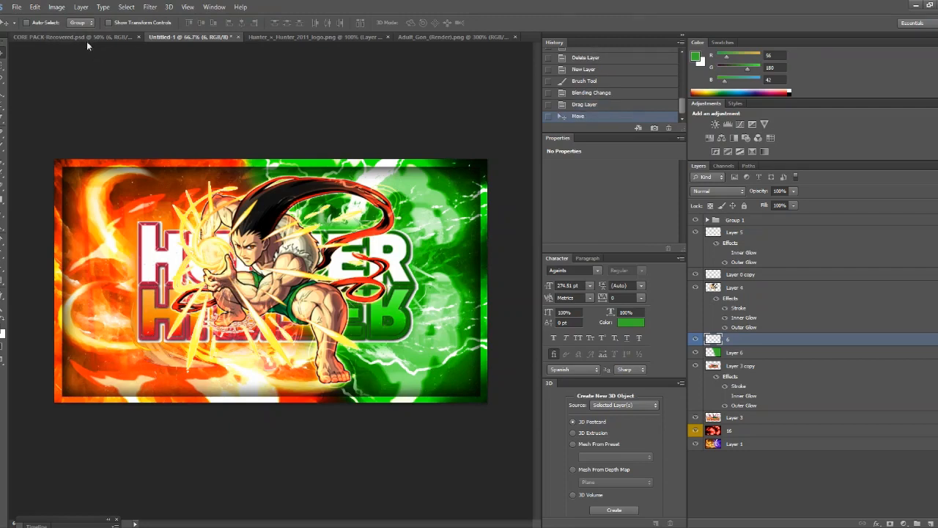
# Back in CORE PACK-Recovered.psd, hide particle layer 6 and preview several effect layers, including layer 10, in the EFECTOS group
pyautogui.click(86, 38)
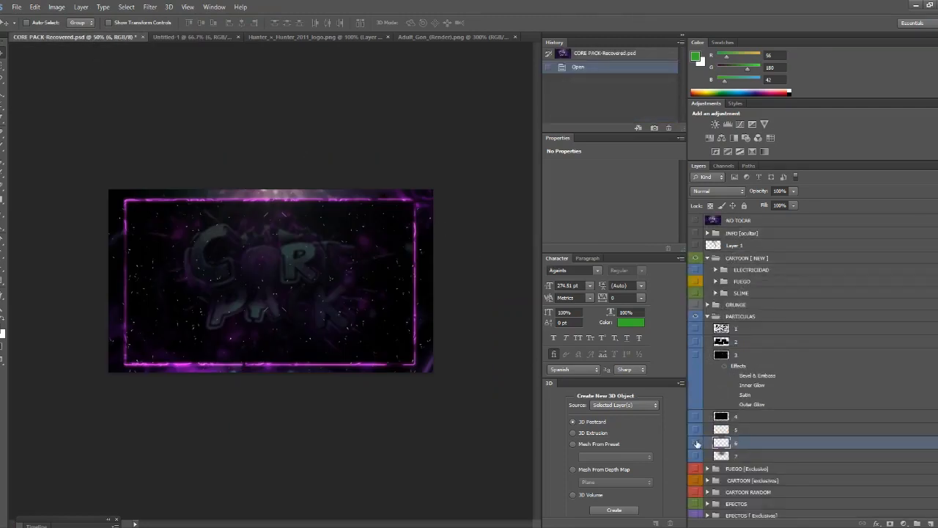
pyautogui.click(697, 444)
pyautogui.scroll(-2, 698, 440)
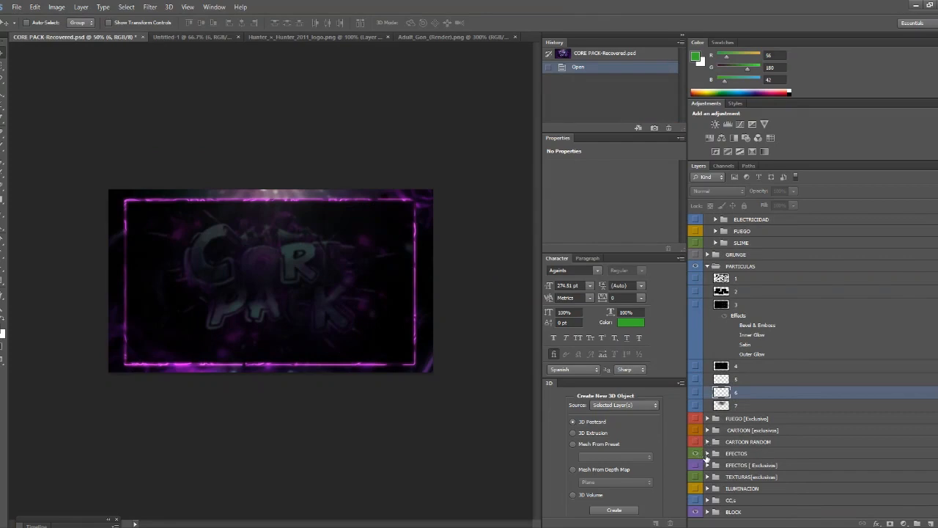
pyautogui.click(708, 453)
pyautogui.scroll(-8, 721, 442)
pyautogui.click(698, 348)
pyautogui.click(698, 348)
pyautogui.click(695, 360)
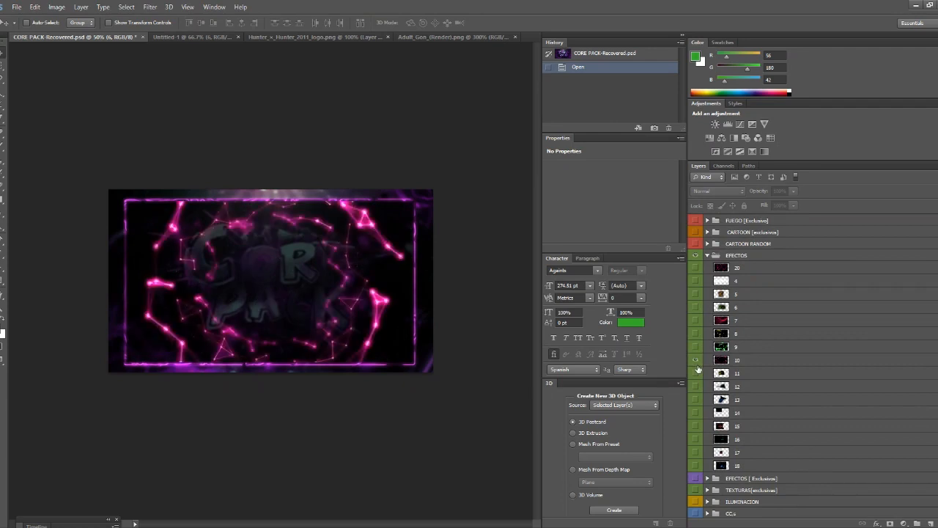
pyautogui.click(696, 360)
pyautogui.click(707, 255)
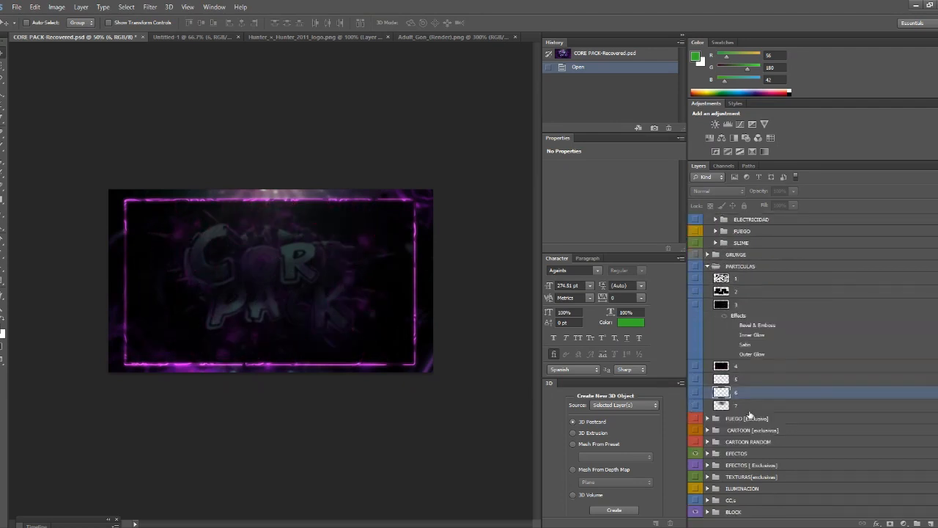
# Show the CC.s group and preview the color corrections CC1, CC2, CC3 and CC4 one at a time
pyautogui.click(695, 499)
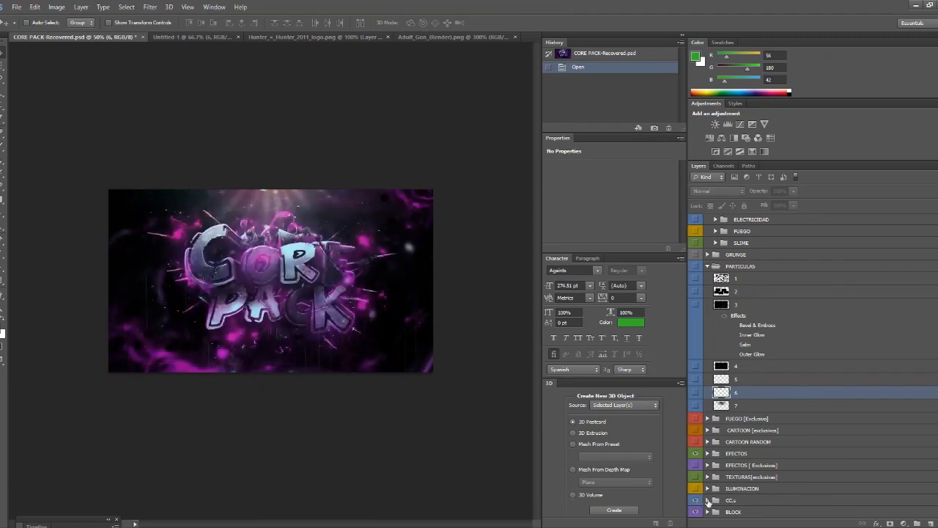
pyautogui.click(707, 499)
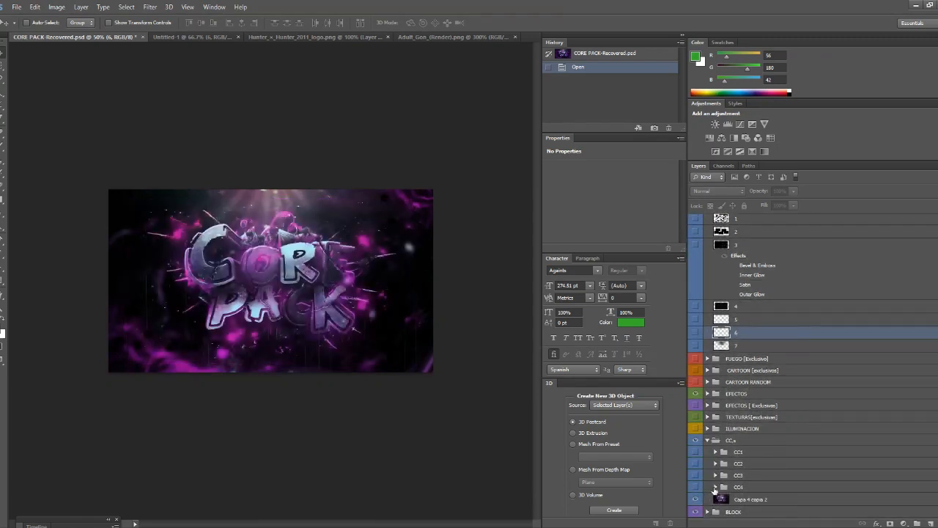
pyautogui.click(695, 452)
pyautogui.click(696, 452)
pyautogui.click(696, 464)
pyautogui.click(695, 466)
pyautogui.click(694, 475)
pyautogui.click(695, 475)
pyautogui.click(695, 487)
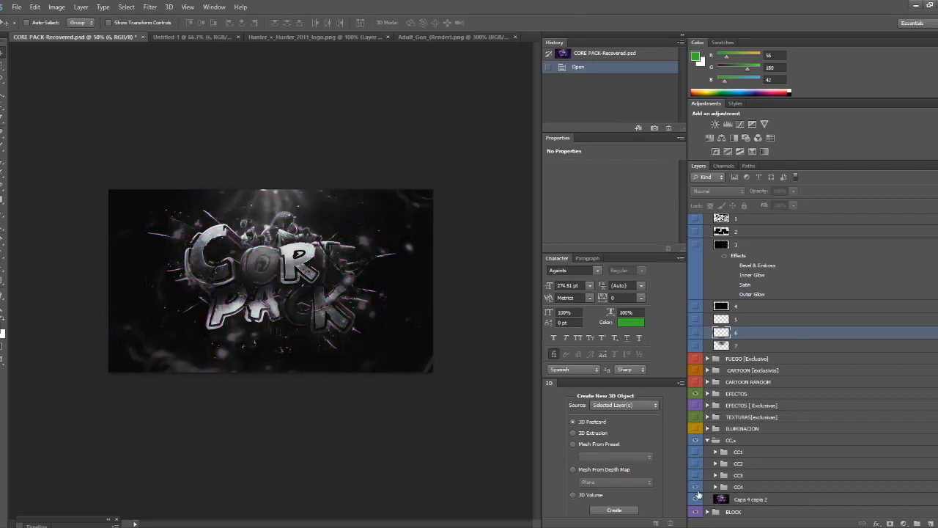
pyautogui.click(695, 487)
# Copy the CC3 color correction group into Untitled-1, place it above Group 1 and make it visible
pyautogui.click(735, 475)
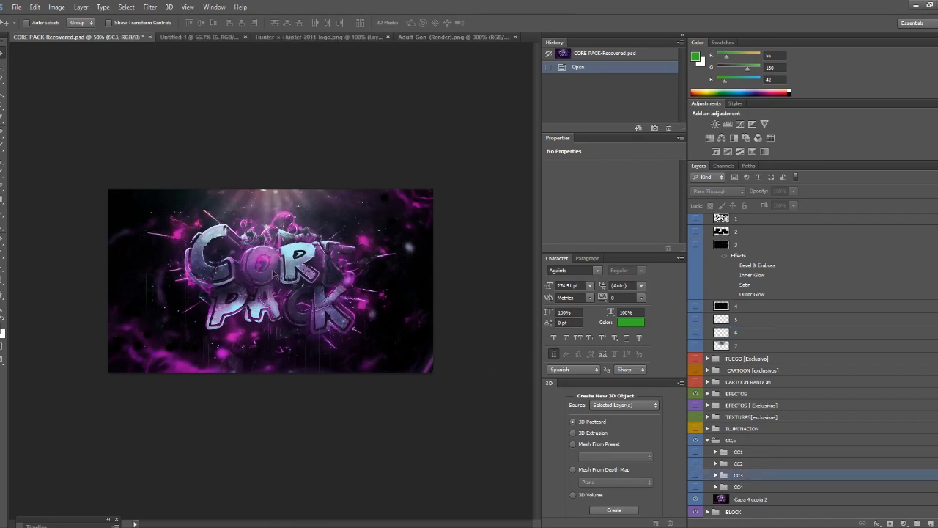
pyautogui.moveTo(186, 210); pyautogui.dragTo(283, 281)
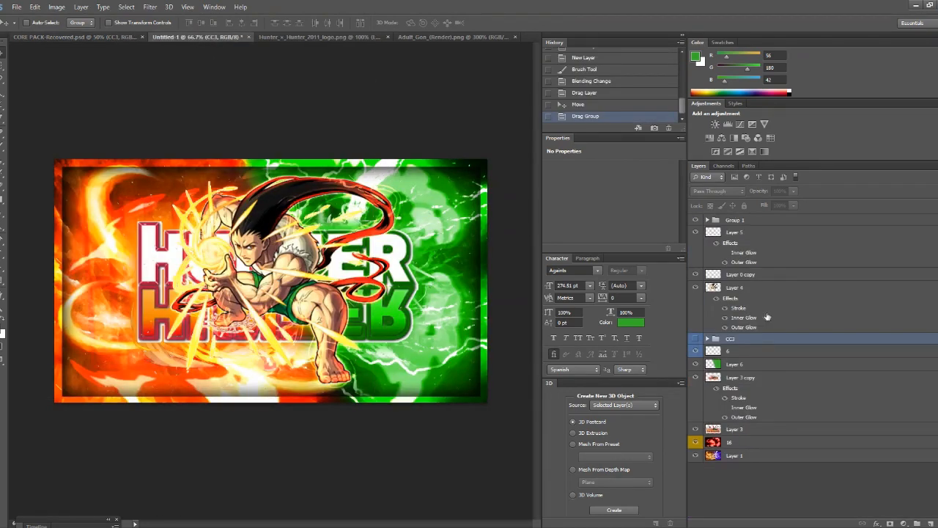
pyautogui.moveTo(735, 339); pyautogui.dragTo(735, 218)
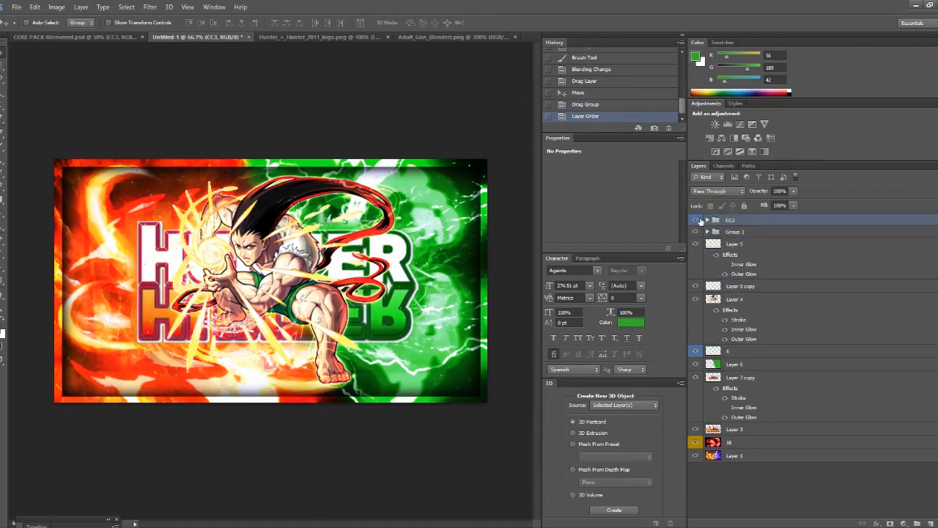
# Try the CC3 group below Group 1, return it to the top of the layer stack and hide it
pyautogui.moveTo(748, 223); pyautogui.dragTo(747, 238)
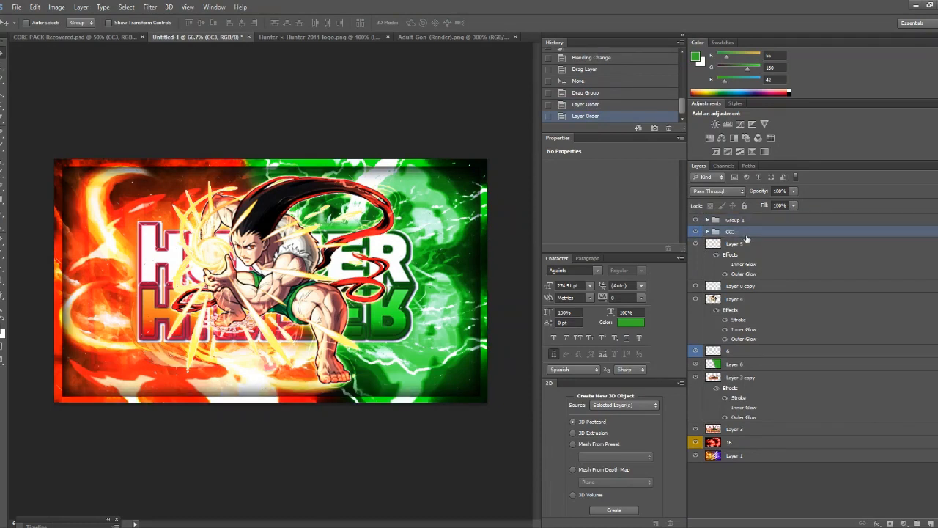
pyautogui.moveTo(746, 239); pyautogui.dragTo(740, 219)
pyautogui.click(695, 219)
# Preview the CC2 color correction in CORE PACK-Recovered.psd and copy its group into Untitled-1 above CC3
pyautogui.click(120, 36)
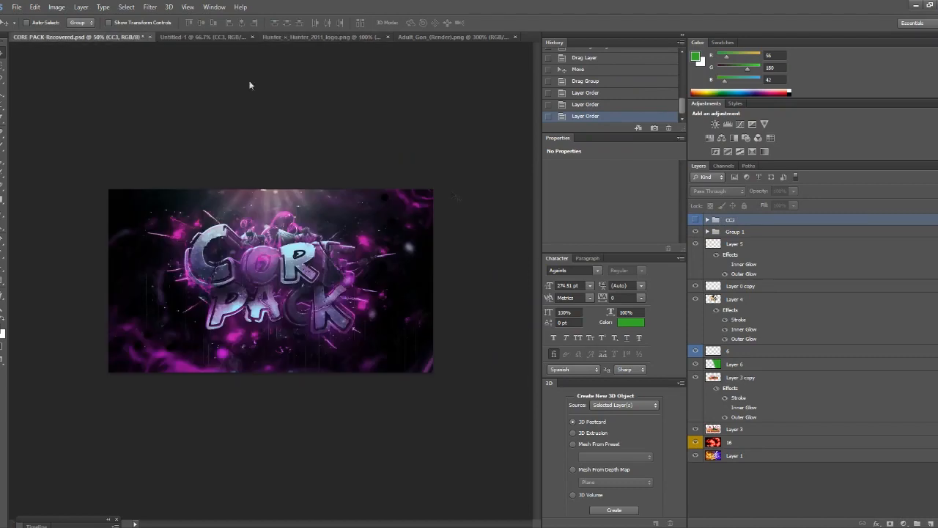
pyautogui.click(695, 500)
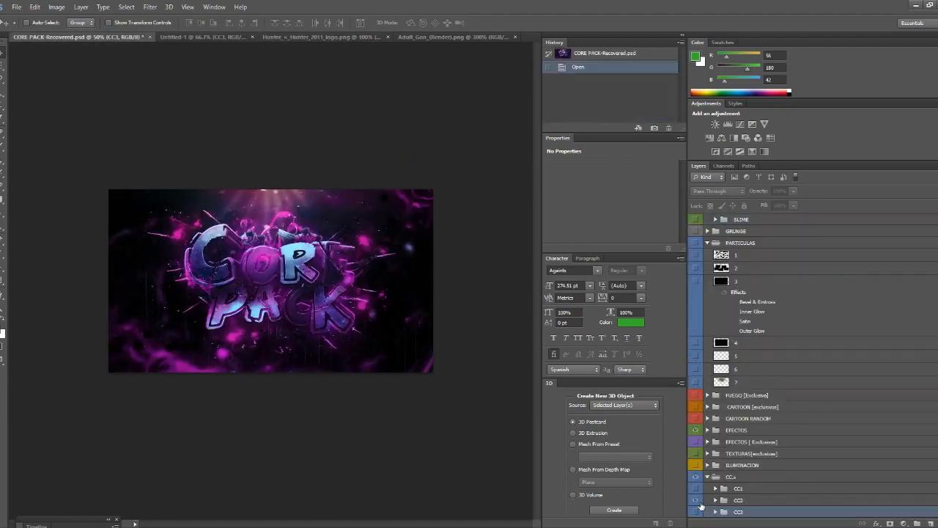
pyautogui.click(694, 500)
pyautogui.click(740, 500)
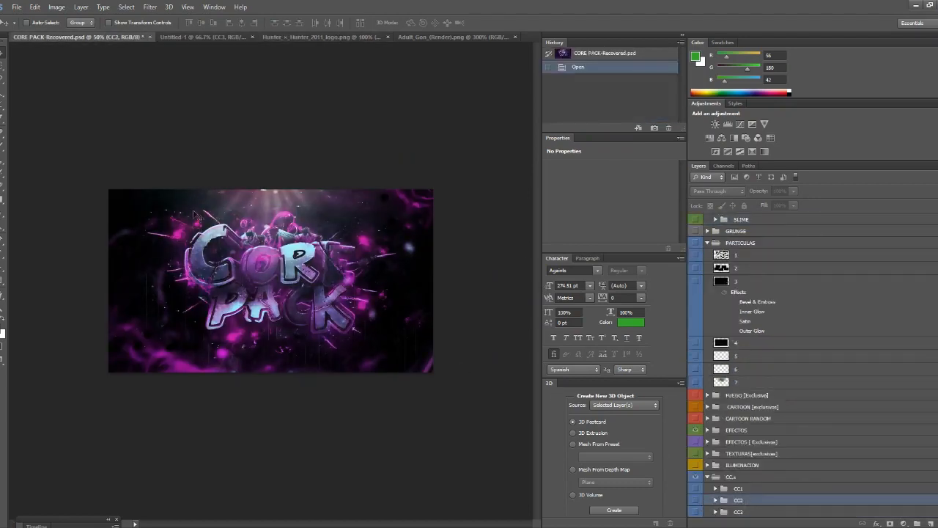
pyautogui.moveTo(191, 43); pyautogui.dragTo(257, 230)
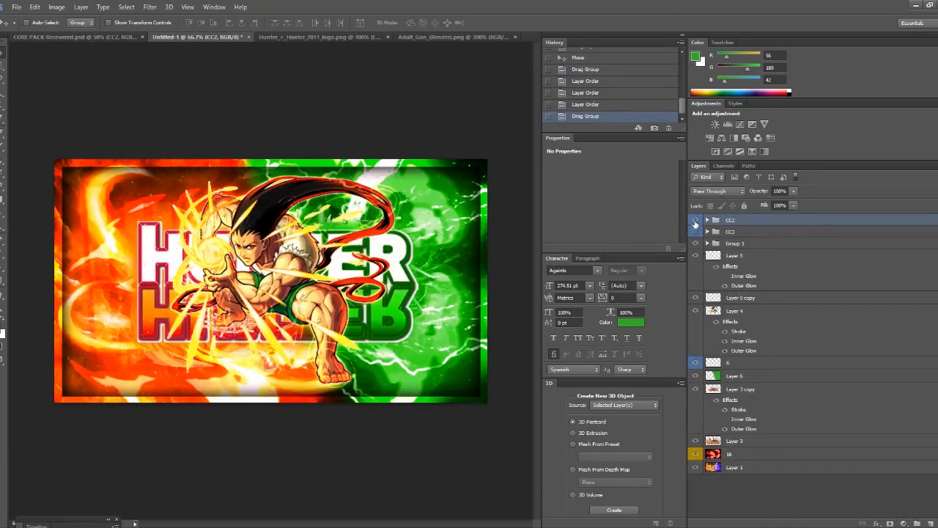
# Compare the image with and without the CC2 group, keep it visible and show the CC3 group beneath it as well
pyautogui.click(695, 222)
pyautogui.click(695, 221)
pyautogui.click(696, 232)
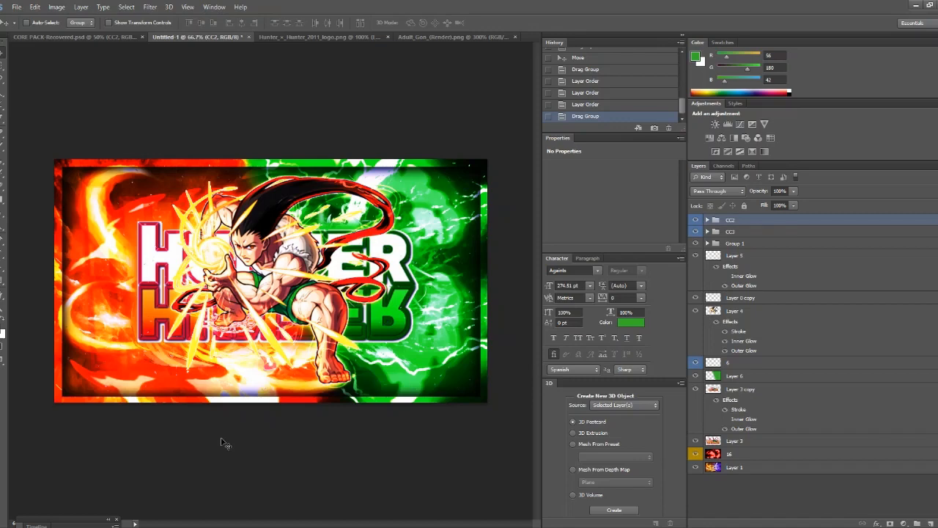
# Prepare the image for web export as PNG-24 and check the central figure in the optimized preview
pyautogui.click(16, 7)
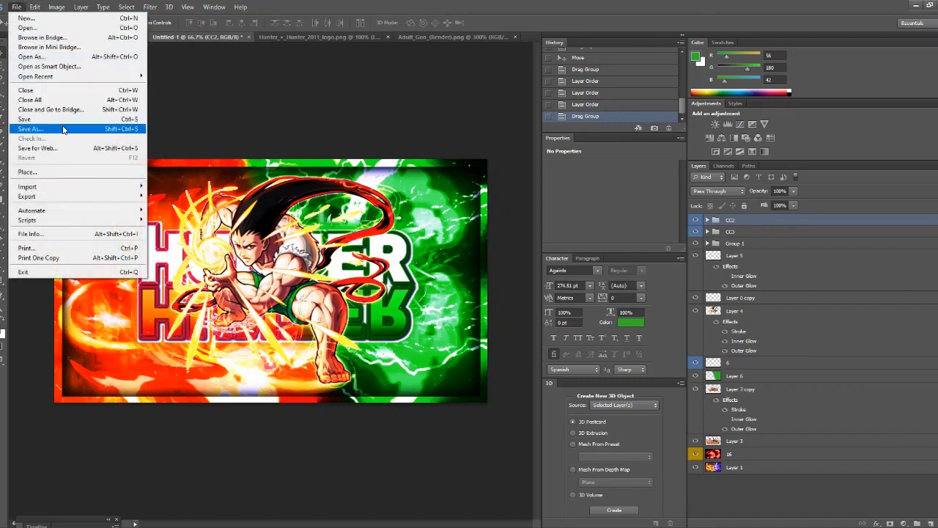
pyautogui.click(63, 148)
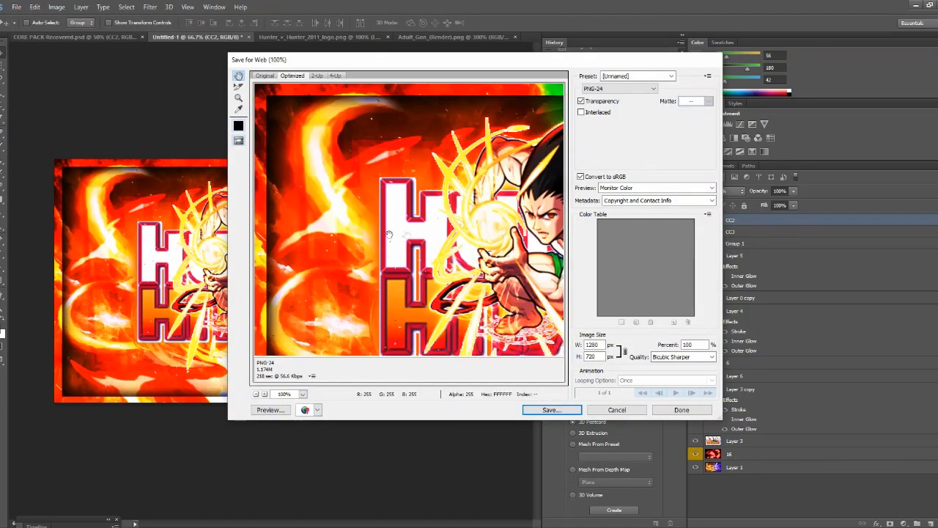
pyautogui.moveTo(445, 256); pyautogui.dragTo(266, 202)
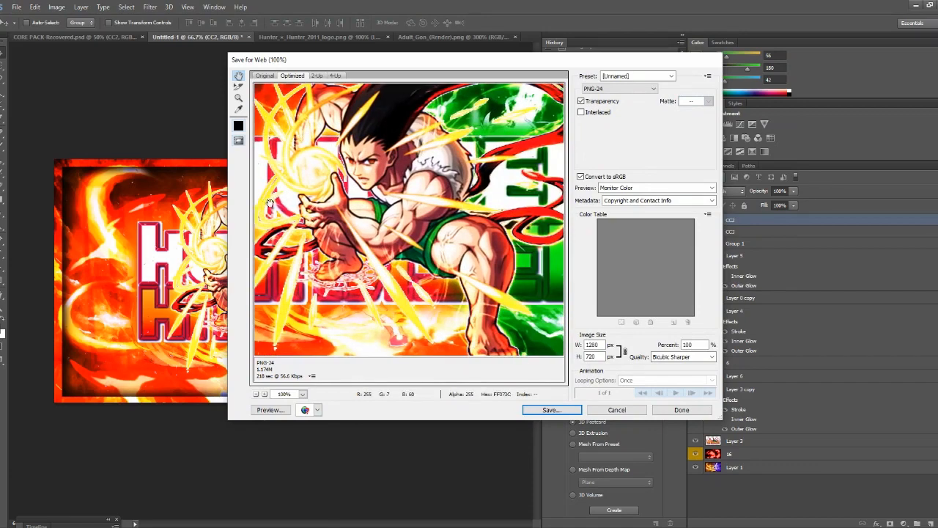
pyautogui.click(608, 88)
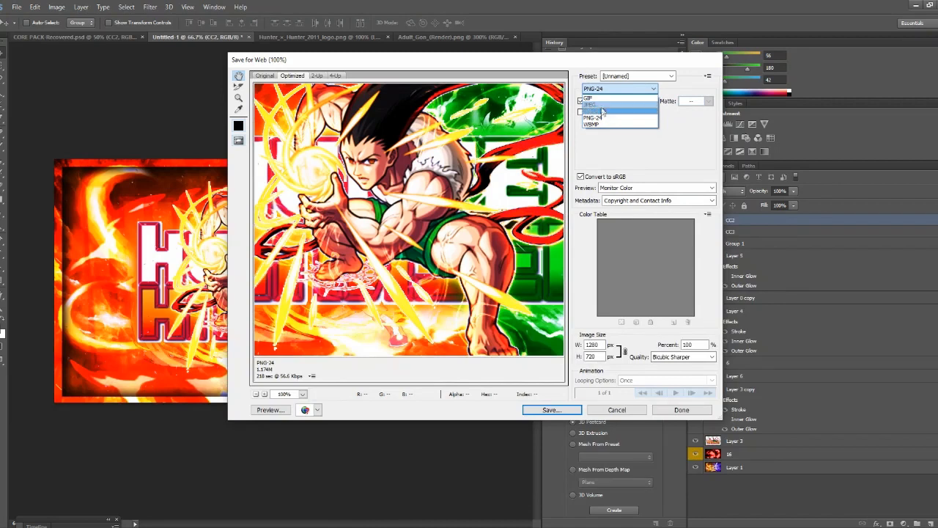
pyautogui.click(592, 117)
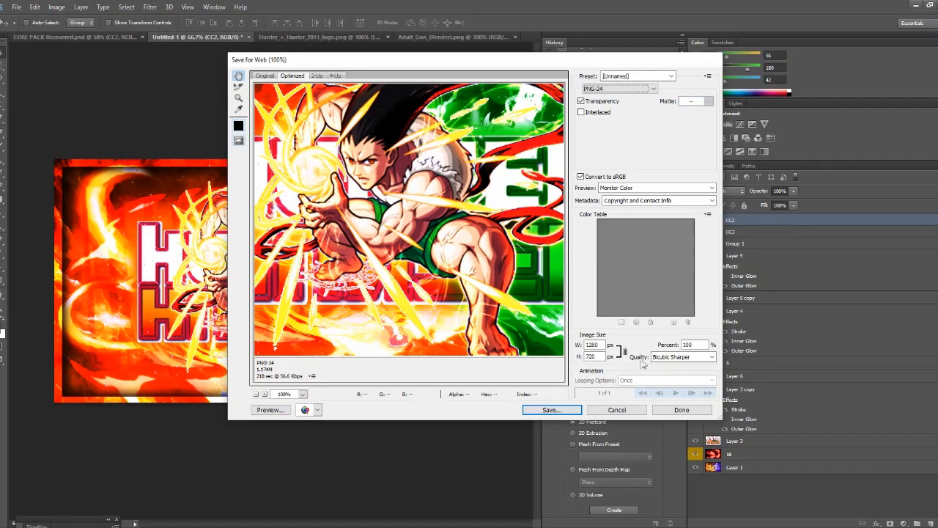
# Save the optimized image in the Documents folder under the file name Thumbnails
pyautogui.click(557, 412)
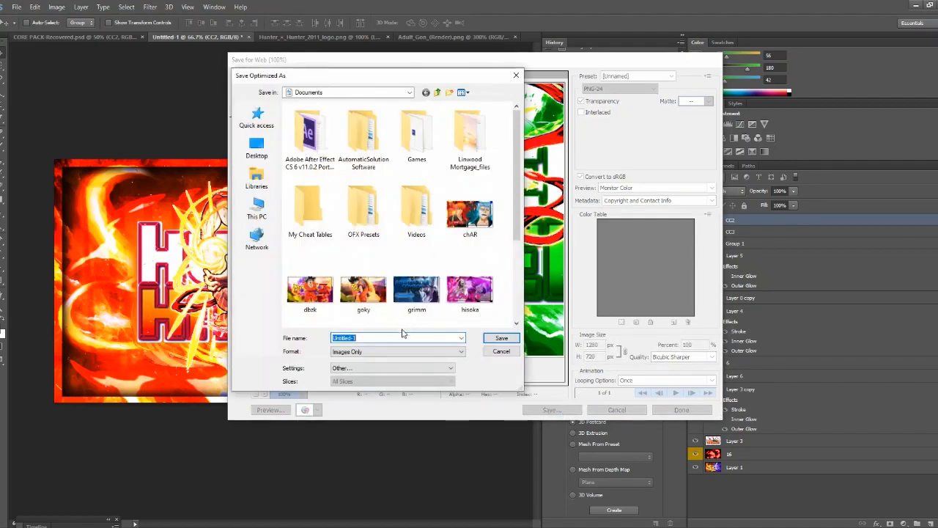
pyautogui.write('Thumbnails')
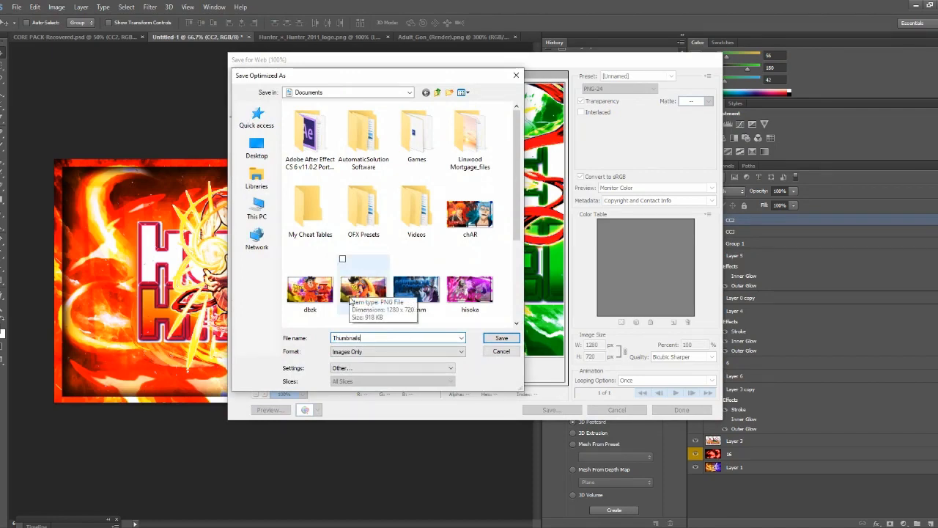
pyautogui.press('Return')
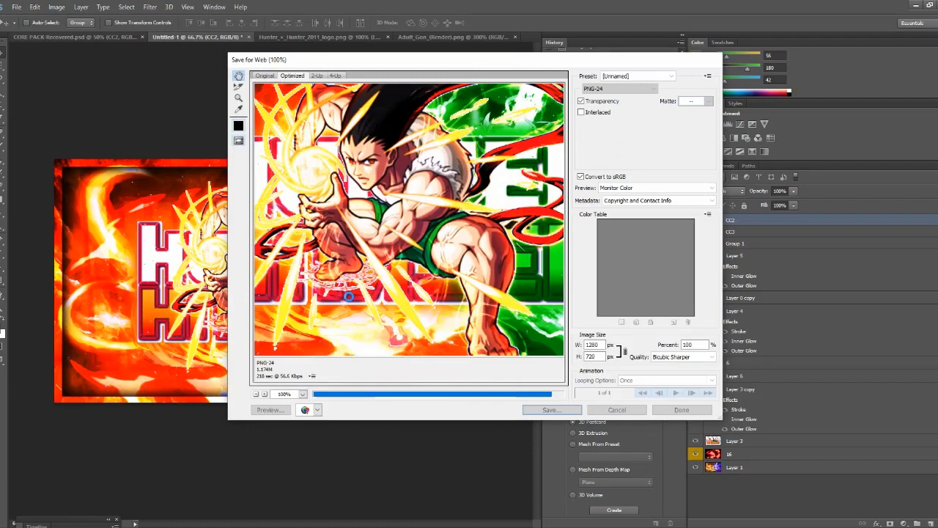